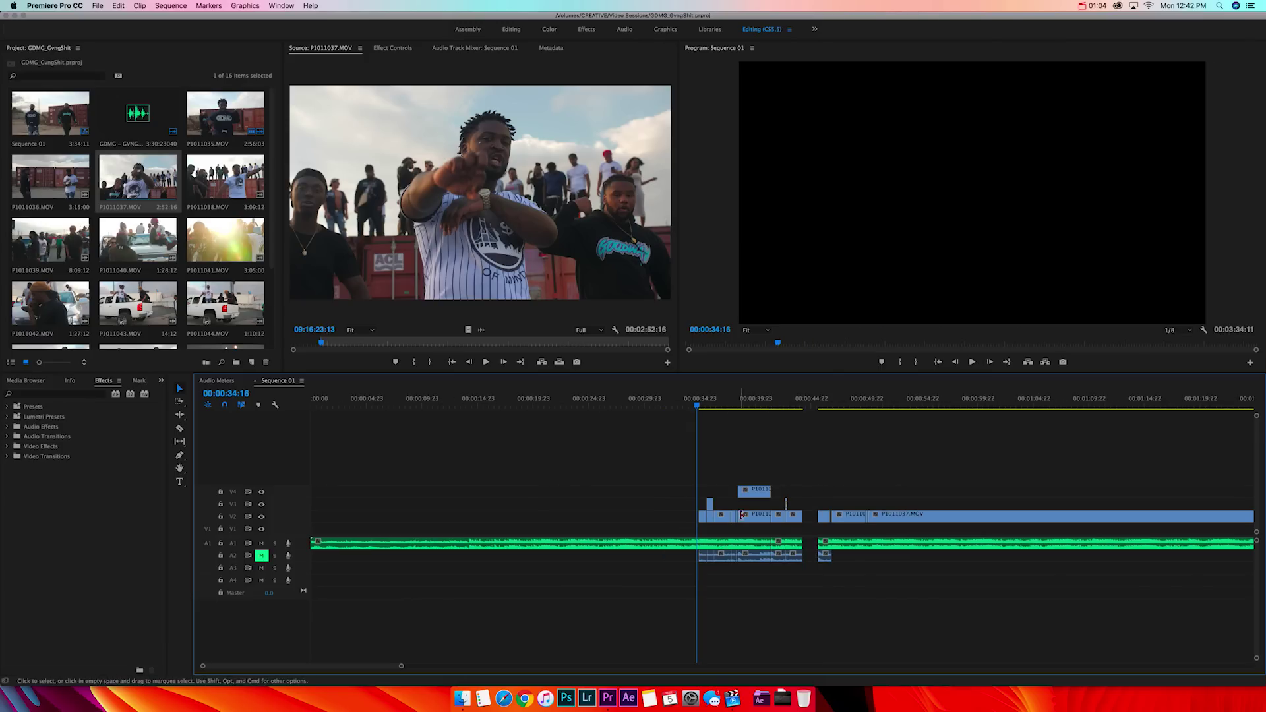
# Lower the system volume and play the sequence through the opening P1011035.MOV clips
pyautogui.press('XF86AudioLowerVolume')
pyautogui.press('XF86AudioLowerVolume')
pyautogui.press('XF86AudioLowerVolume')
pyautogui.press('XF86AudioLowerVolume')
pyautogui.press('XF86AudioLowerVolume')
pyautogui.press('XF86AudioLowerVolume')
pyautogui.press('XF86AudioLowerVolume')
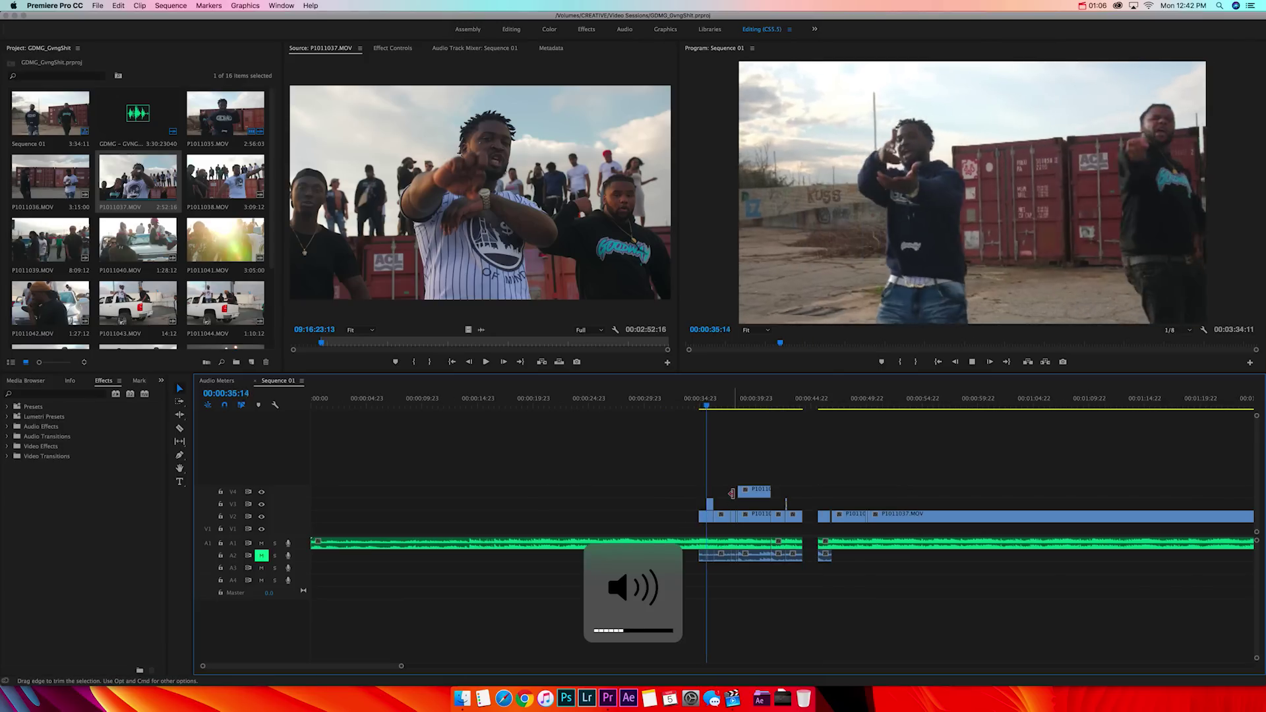
pyautogui.press('space')
pyautogui.press('XF86AudioLowerVolume')
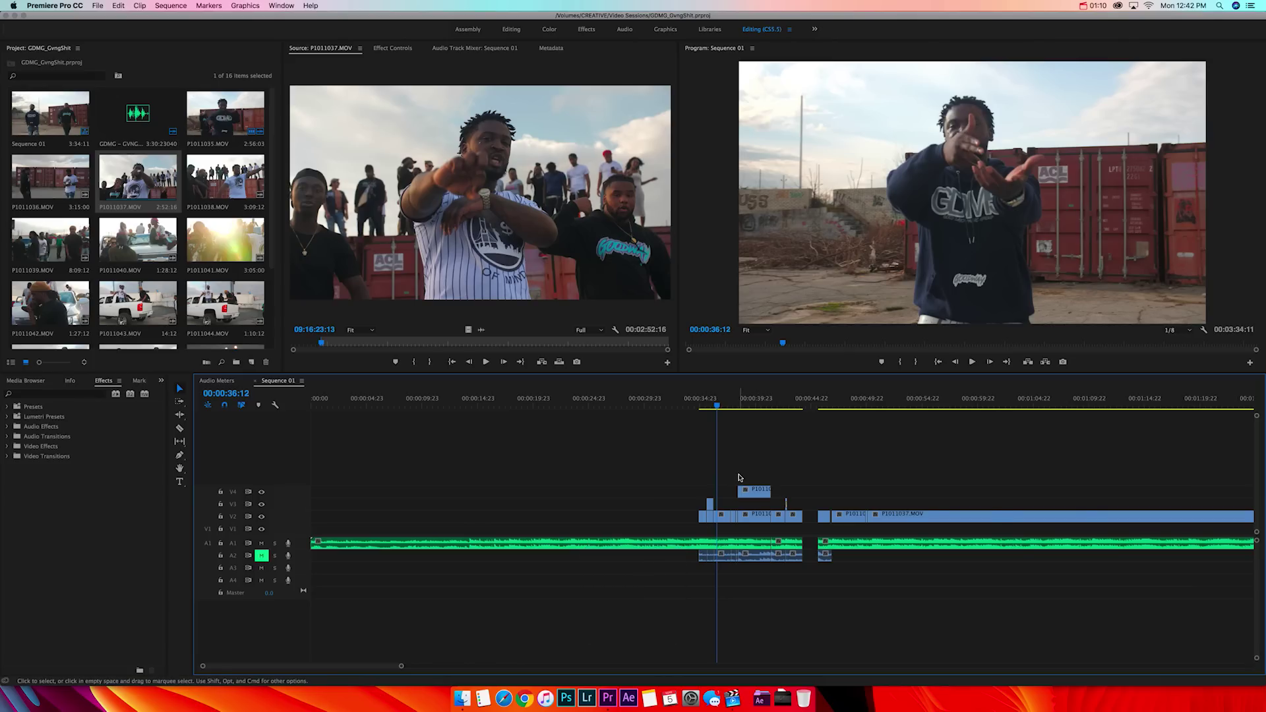
# Play the sequence again from the start of the P1011035.MOV clips at a closer timeline view
pyautogui.press('=')
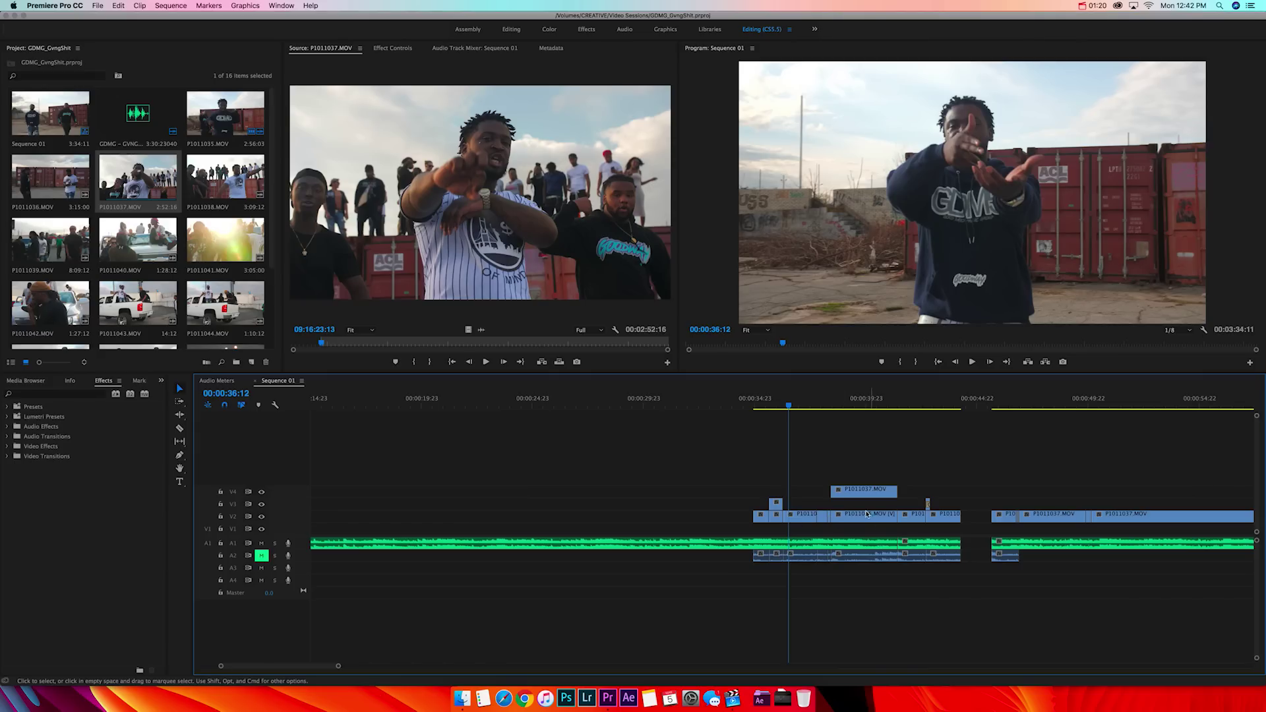
pyautogui.click(761, 406)
pyautogui.press('=')
pyautogui.press('=')
pyautogui.press('space')
pyautogui.press('=')
pyautogui.press('space')
pyautogui.press('XF86AudioLowerVolume')
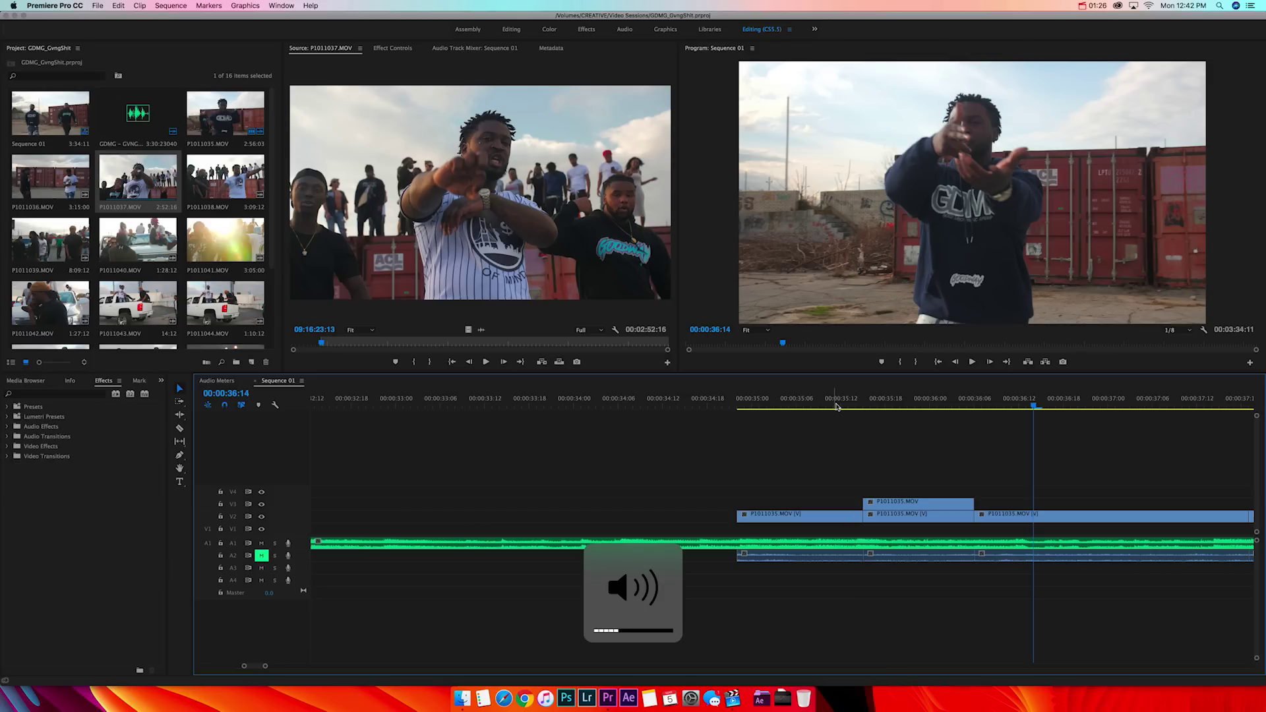
pyautogui.press('XF86AudioRaiseVolume')
# Replay the section with the stacked clips and park the playhead at 00:00:35:15, the start of the V3 clip
pyautogui.click(835, 406)
pyautogui.press('space')
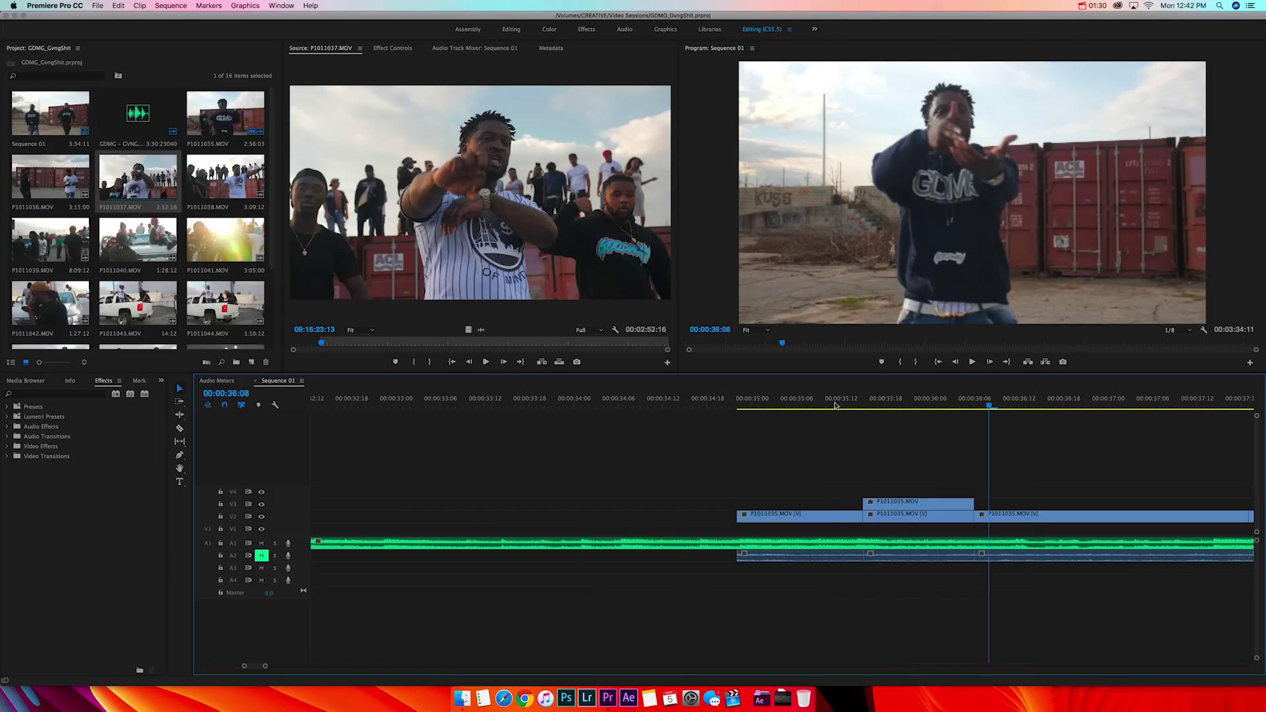
pyautogui.click(835, 407)
pyautogui.press('space')
pyautogui.press('space')
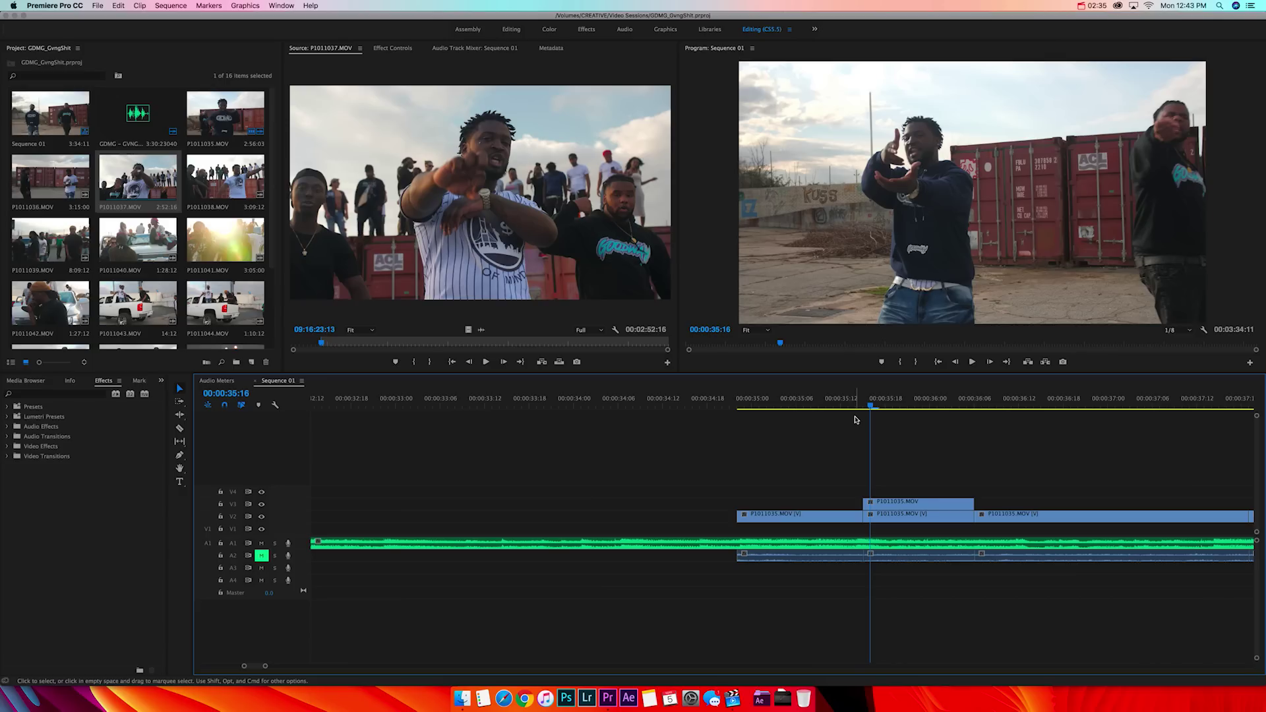
pyautogui.click(864, 405)
pyautogui.press('space')
pyautogui.click(866, 406)
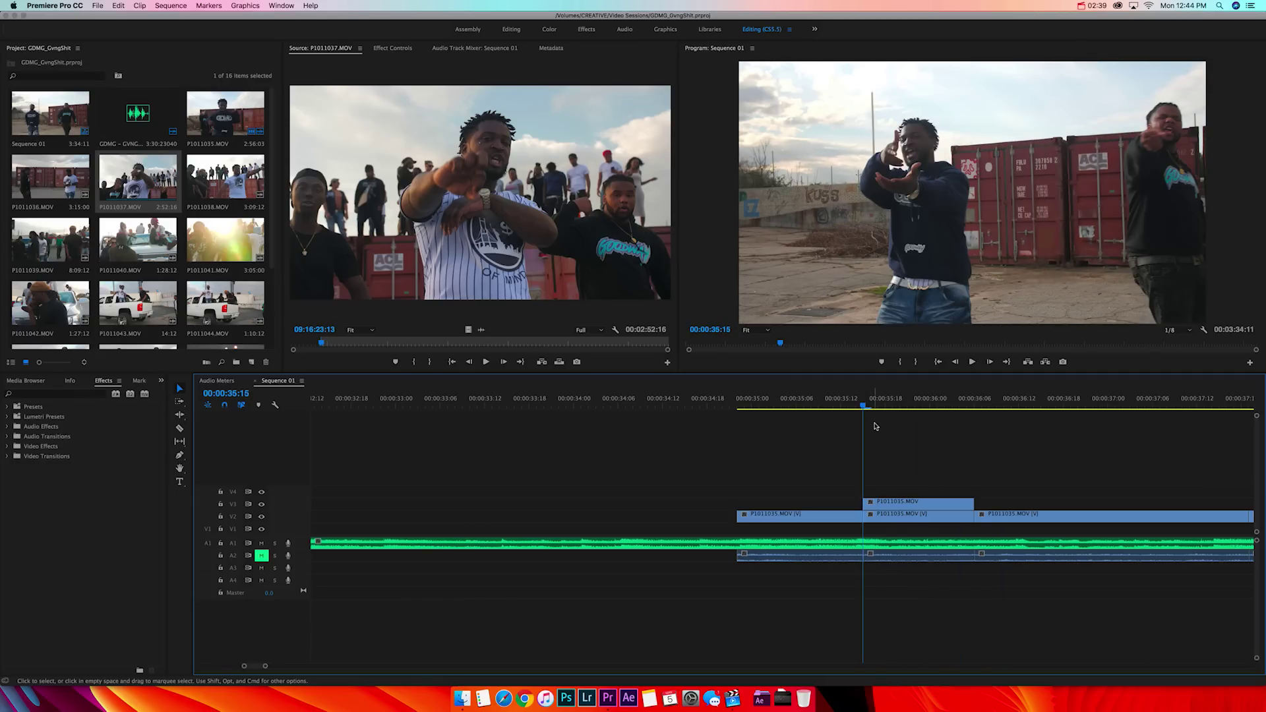
# Cut the P1011035.MOV clip on V3 into one-frame pieces along its whole length
pyautogui.press('=')
pyautogui.press('c')
pyautogui.click(804, 504)
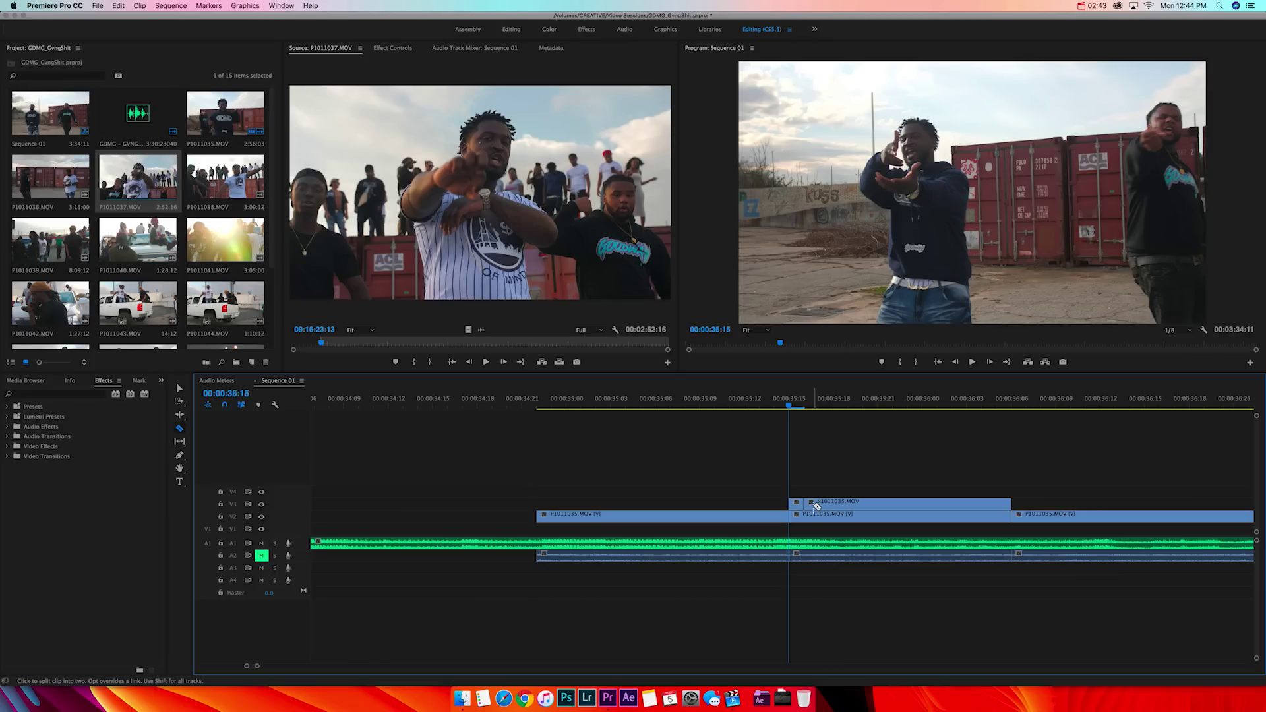
pyautogui.click(819, 506)
pyautogui.click(833, 506)
pyautogui.click(849, 506)
pyautogui.click(863, 505)
pyautogui.click(879, 506)
pyautogui.click(894, 506)
pyautogui.click(908, 506)
pyautogui.click(923, 506)
pyautogui.click(937, 506)
pyautogui.click(953, 506)
pyautogui.click(967, 506)
pyautogui.click(983, 505)
pyautogui.click(997, 506)
pyautogui.press('v')
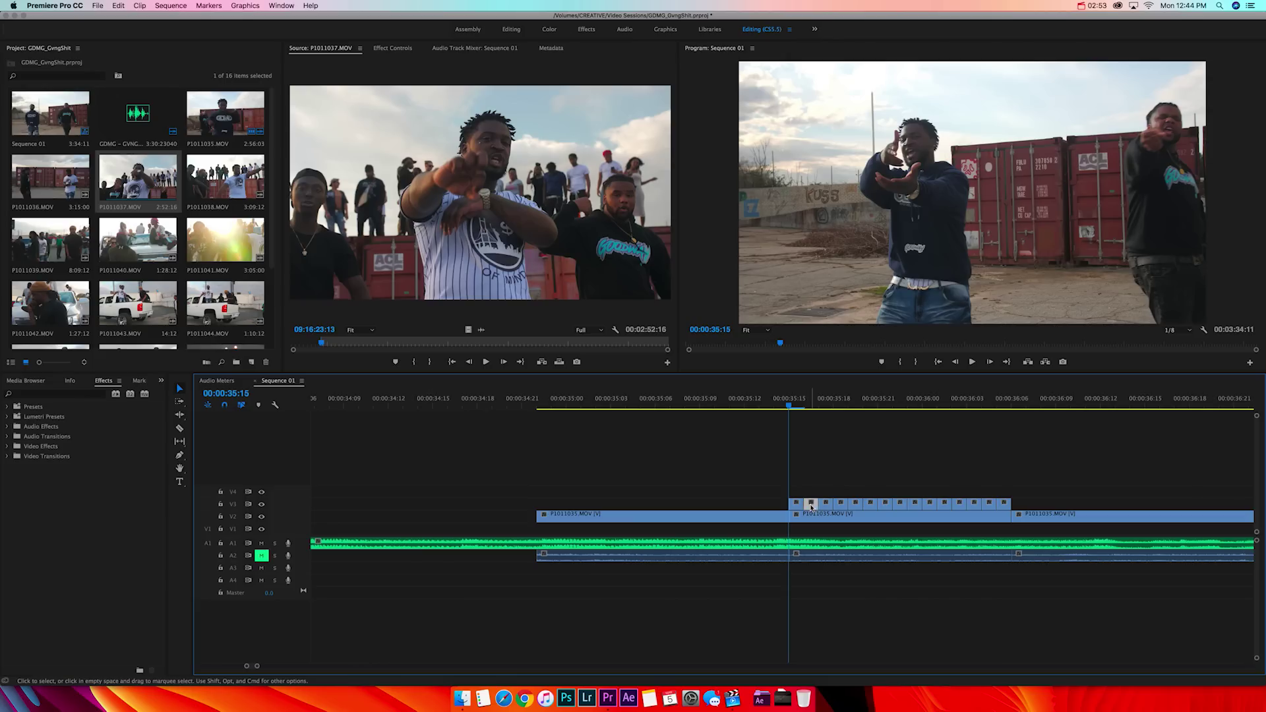
# Set the first V3 piece's scale to 125 and its opacity to 75%
pyautogui.click(797, 508)
pyautogui.doubleClick(798, 510)
pyautogui.click(465, 47)
pyautogui.click(460, 108)
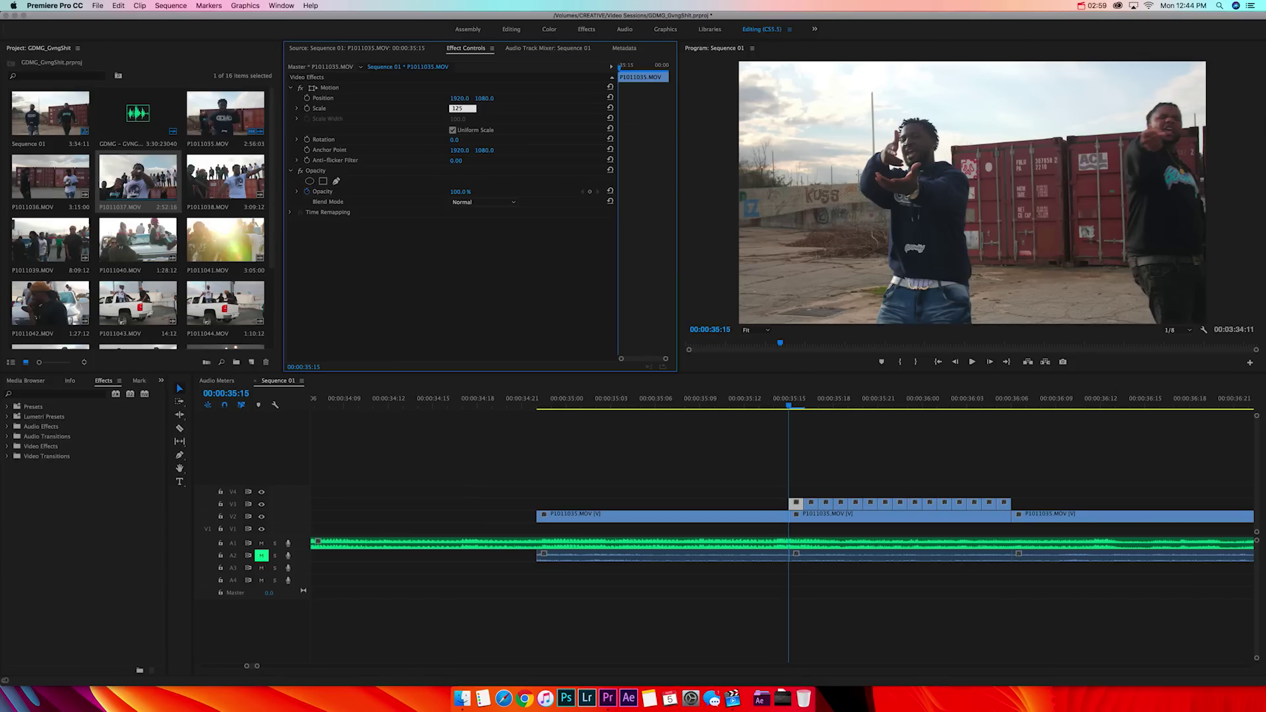
pyautogui.press('Return')
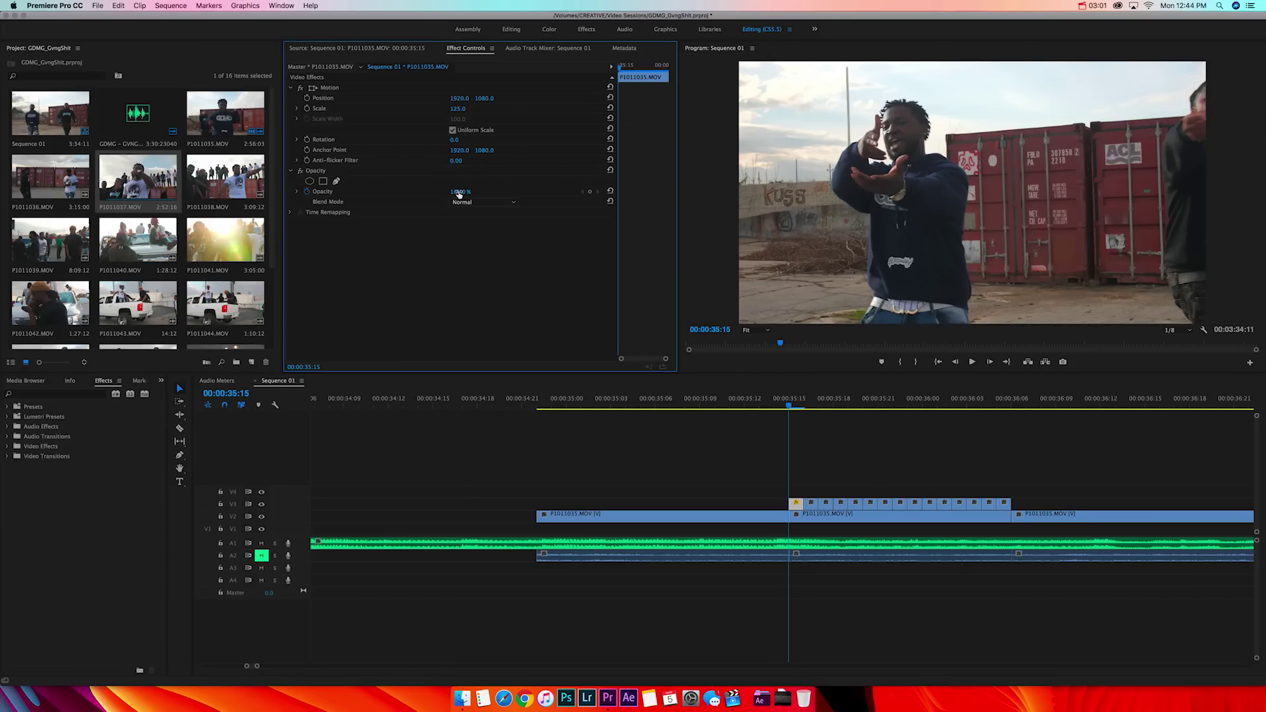
pyautogui.click(460, 192)
pyautogui.write('75')
pyautogui.press('Return')
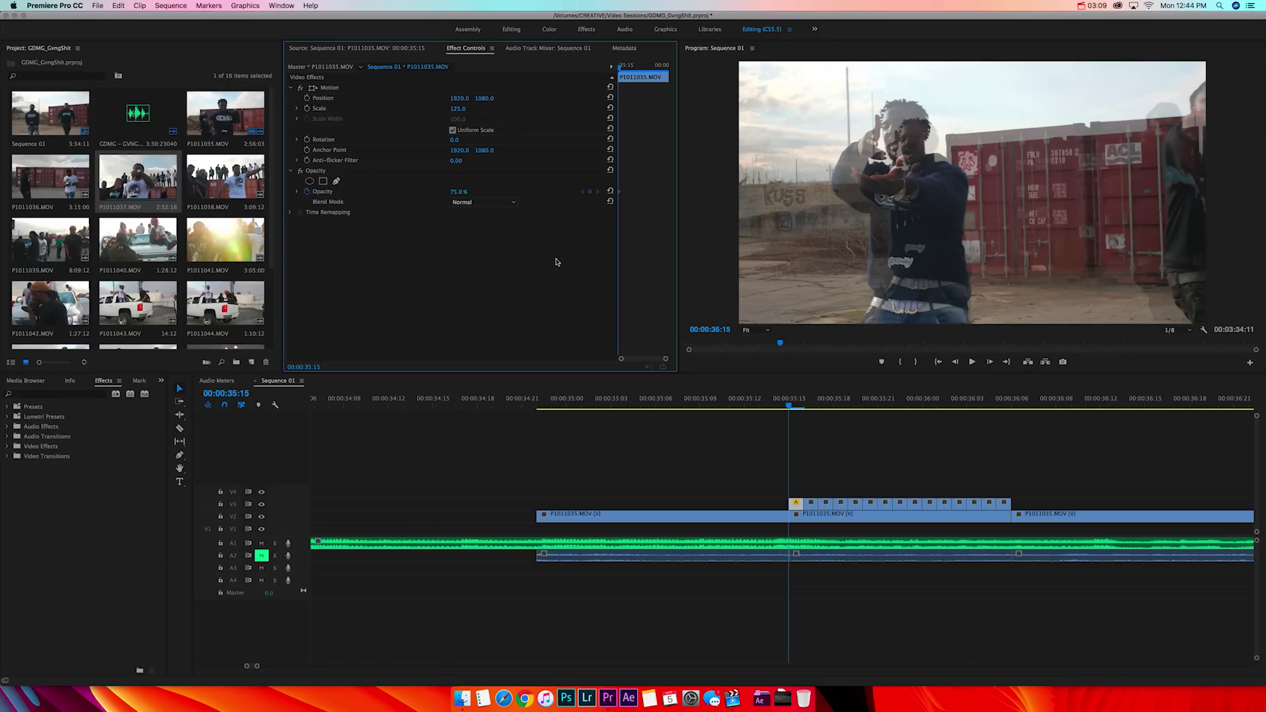
# Delete the V3 pieces after the first and extend the first piece to the end of the V2 clip below
pyautogui.moveTo(810, 491); pyautogui.dragTo(1000, 505)
pyautogui.press('Delete')
pyautogui.moveTo(802, 505); pyautogui.dragTo(1001, 505)
# Cut the scaled, semi-transparent V3 clip into one-frame pieces along its whole length
pyautogui.press('c')
pyautogui.click(805, 505)
pyautogui.click(819, 506)
pyautogui.click(833, 506)
pyautogui.click(849, 506)
pyautogui.click(863, 506)
pyautogui.click(878, 505)
pyautogui.click(893, 505)
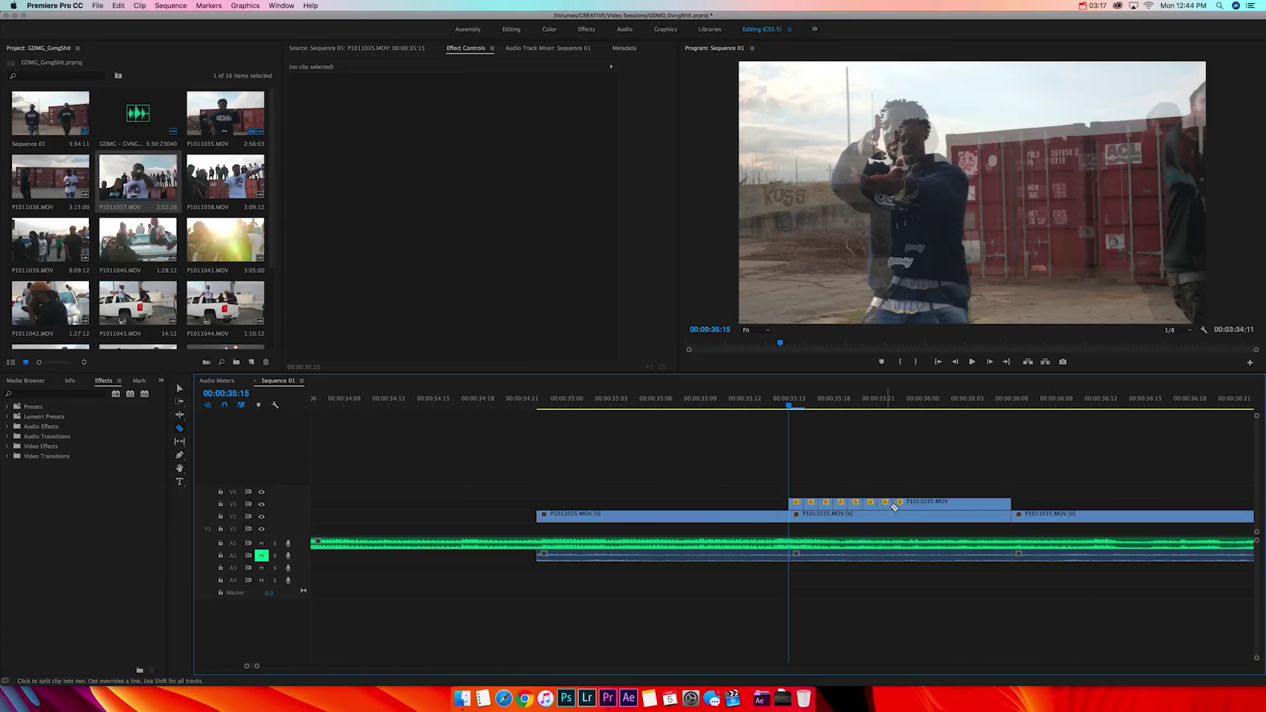
pyautogui.click(908, 505)
pyautogui.click(923, 505)
pyautogui.click(938, 505)
pyautogui.click(953, 506)
pyautogui.click(967, 506)
pyautogui.click(982, 506)
pyautogui.click(996, 506)
pyautogui.press('v')
# Delete the second, fourth and sixth one-frame pieces on V3 and play back the flicker
pyautogui.click(812, 505)
pyautogui.press('Delete')
pyautogui.click(841, 505)
pyautogui.press('Delete')
pyautogui.click(870, 505)
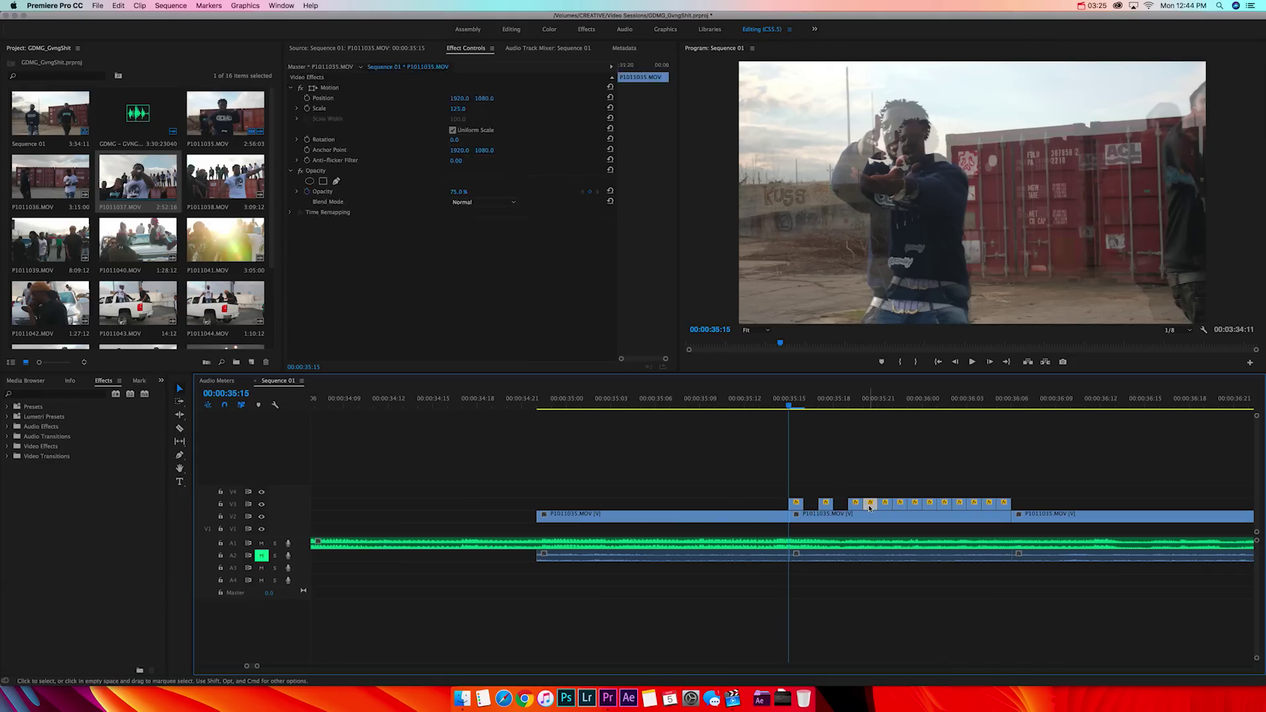
pyautogui.press('Delete')
pyautogui.press('space')
pyautogui.click(730, 401)
pyautogui.press('space')
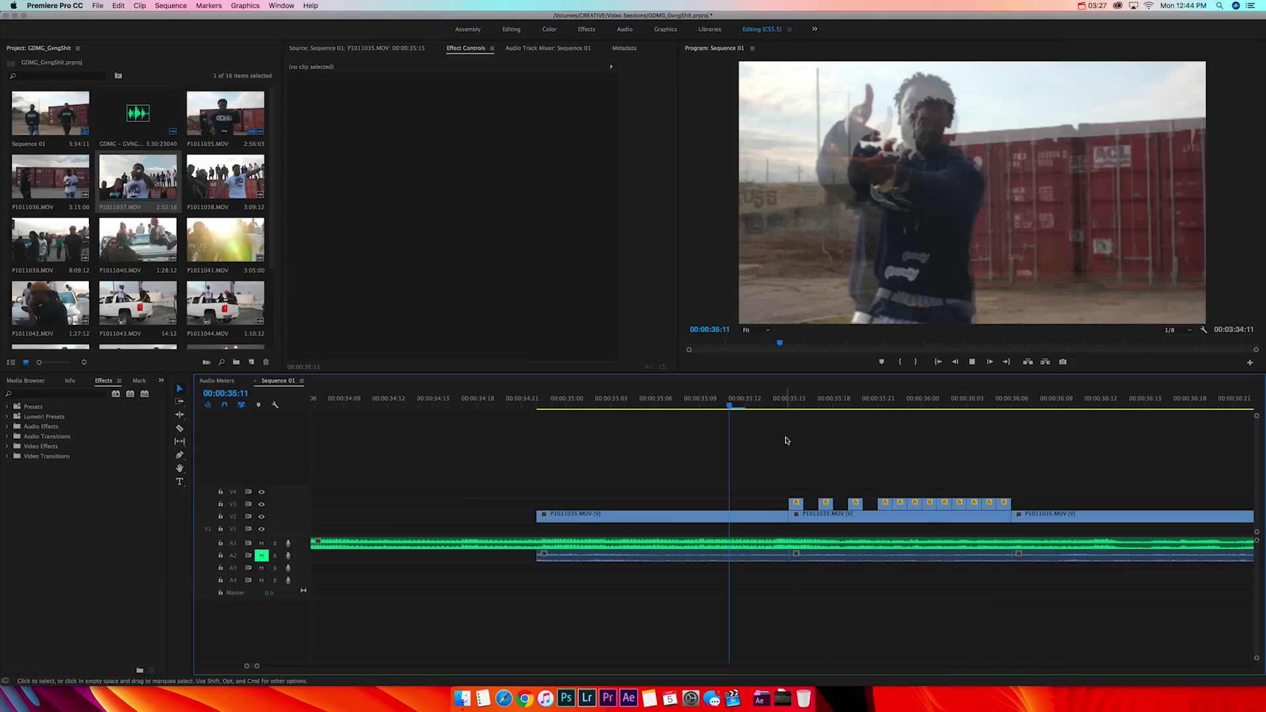
pyautogui.press('space')
# Delete the eighth, tenth, twelfth and fourteenth one-frame pieces on V3
pyautogui.click(900, 504)
pyautogui.press('Delete')
pyautogui.click(929, 505)
pyautogui.press('Delete')
pyautogui.click(959, 504)
pyautogui.press('Delete')
pyautogui.click(989, 505)
pyautogui.press('Delete')
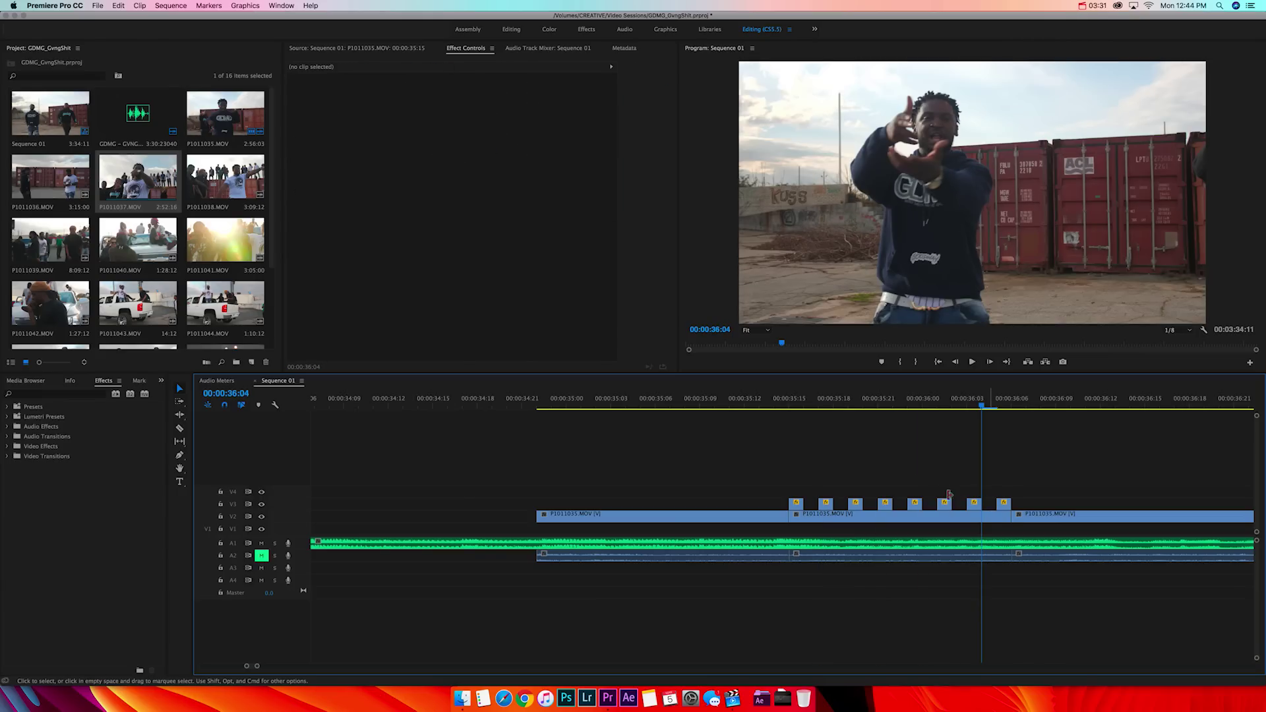
# Play back the alternating V3 overlay from just before 00:00:35:15
pyautogui.click(754, 407)
pyautogui.press('space')
pyautogui.press('space')
pyautogui.click(743, 405)
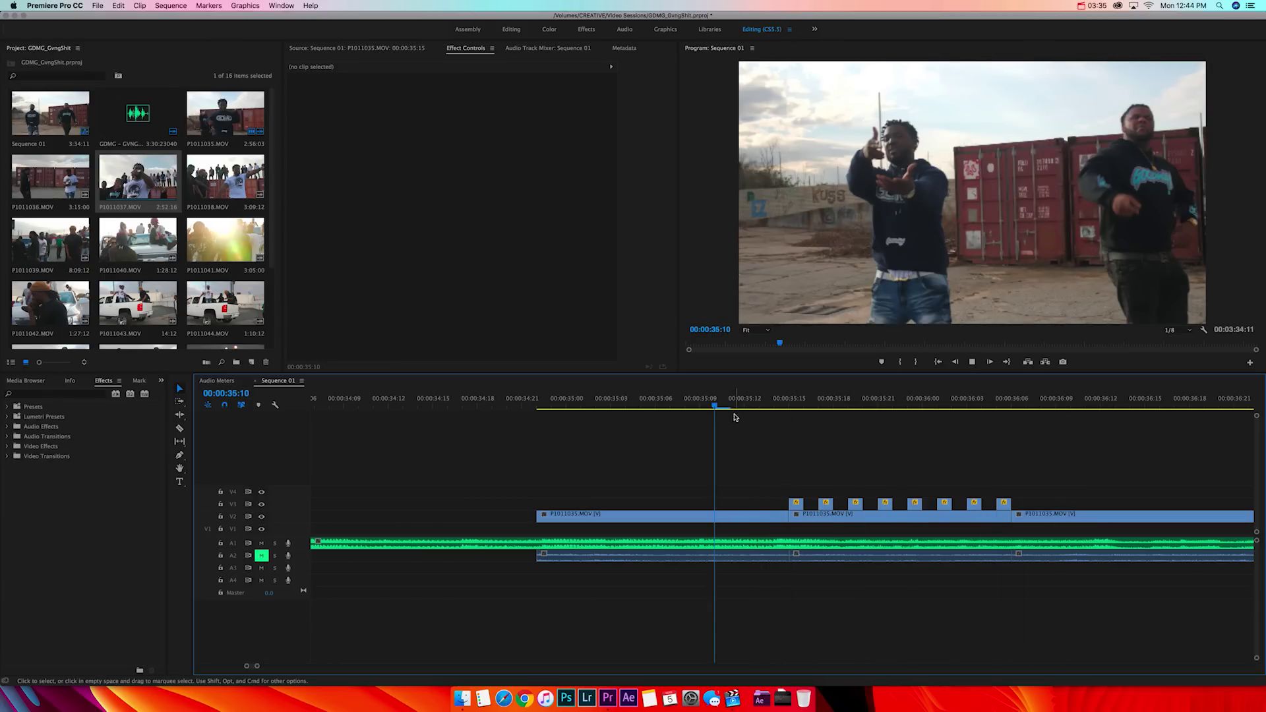
pyautogui.press('space')
pyautogui.press('space')
# Restore the V3 overlay as one continuous clip over the V2 clip and place the playhead at 00:00:35:18
pyautogui.moveTo(1027, 484); pyautogui.dragTo(1007, 508)
pyautogui.press('Delete')
pyautogui.click(836, 405)
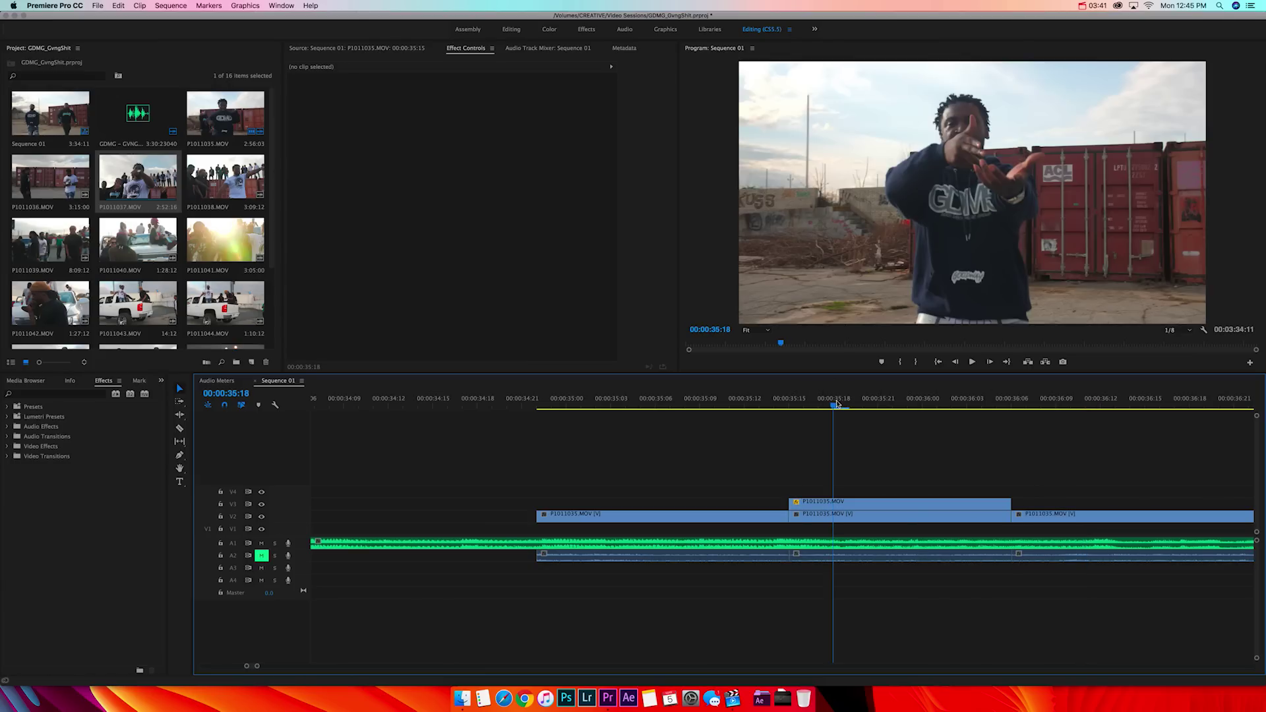
# Reverse the V3 clip at 150% speed and extend it back to the end of the V2 clip below
pyautogui.click(841, 506)
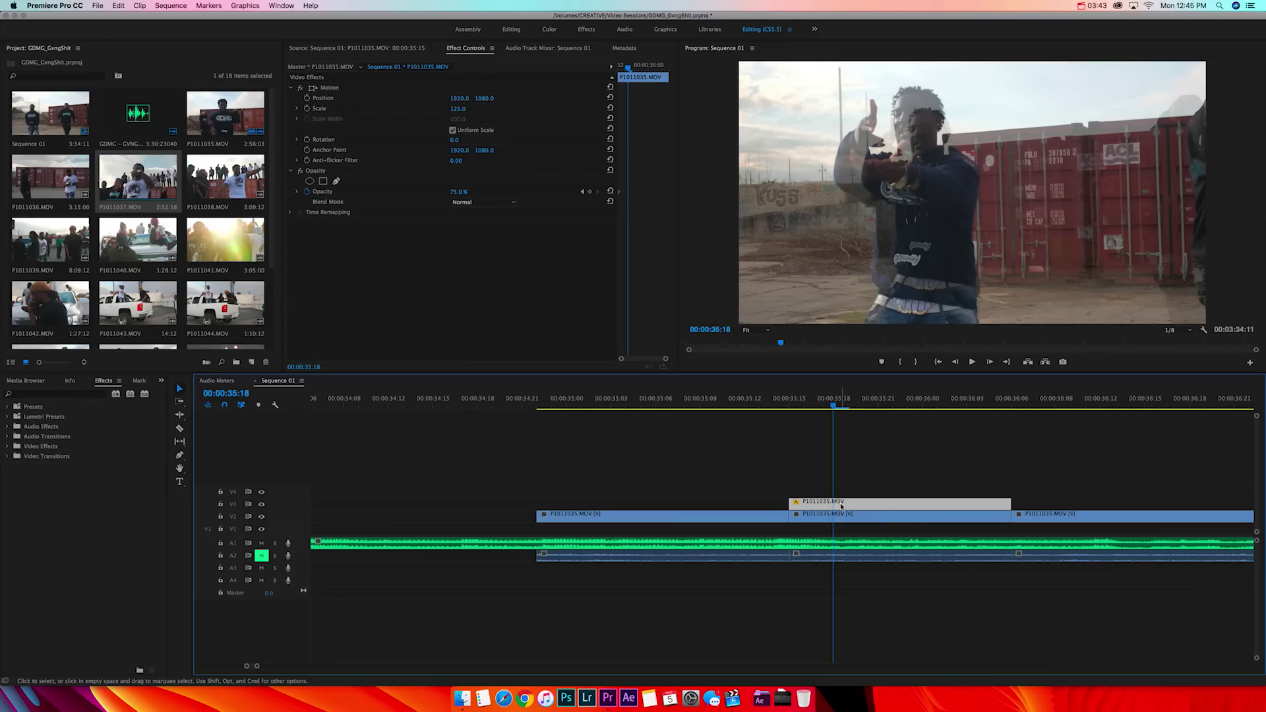
pyautogui.press('super+r')
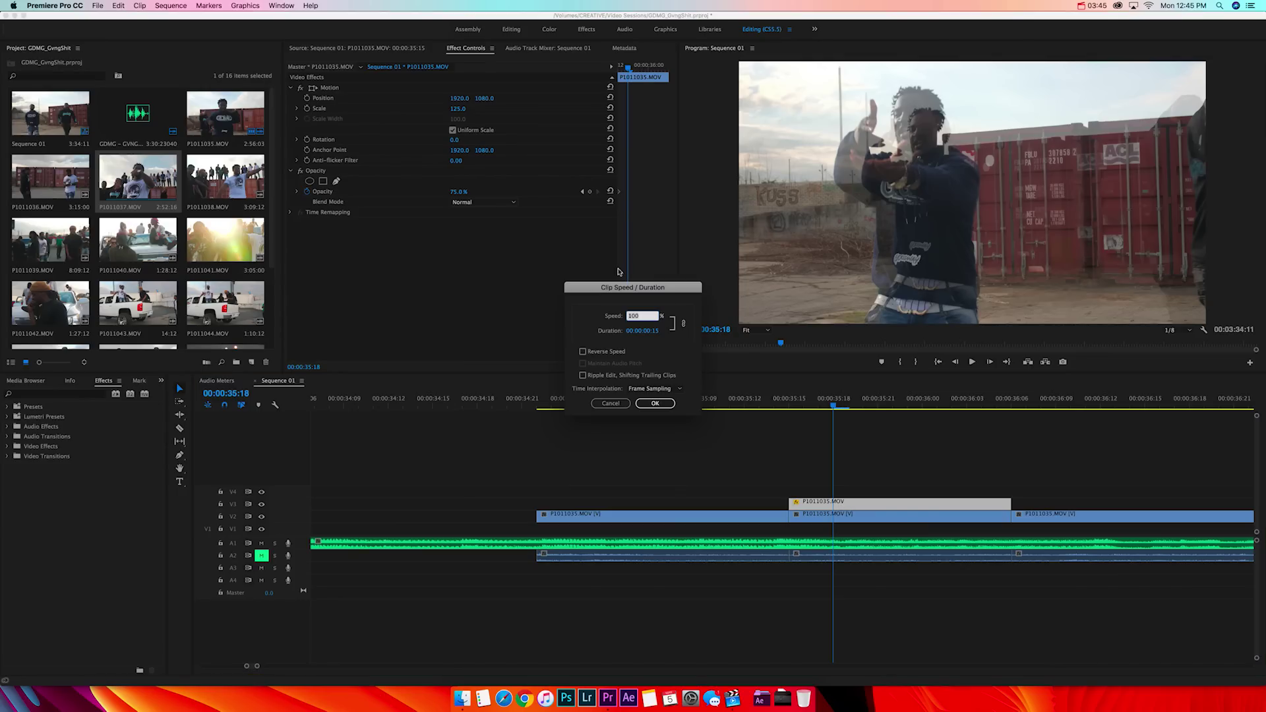
pyautogui.click(583, 352)
pyautogui.click(631, 317)
pyautogui.write('150')
pyautogui.press('Return')
pyautogui.moveTo(942, 506); pyautogui.dragTo(1012, 508)
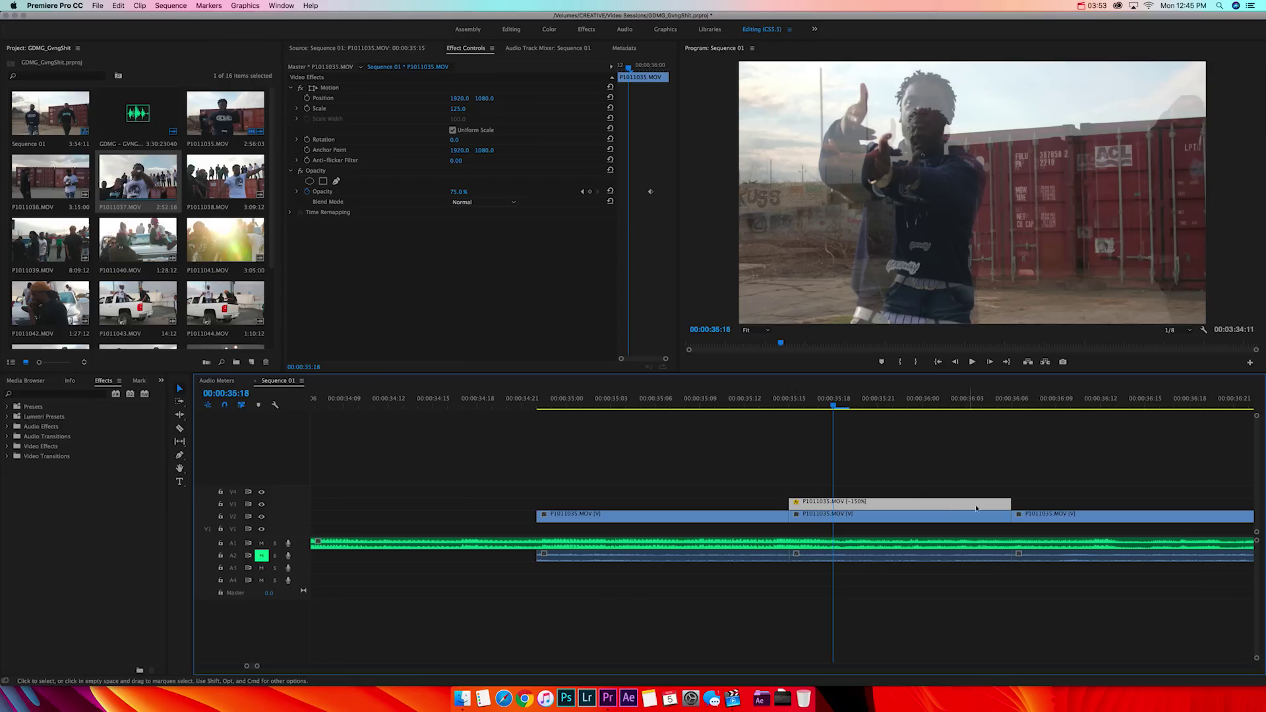
# Cut the reversed V3 clip into one-frame pieces along its whole length
pyautogui.press('c')
pyautogui.click(834, 505)
pyautogui.click(834, 505)
pyautogui.click(848, 505)
pyautogui.click(863, 505)
pyautogui.click(878, 505)
pyautogui.click(893, 505)
pyautogui.click(908, 505)
pyautogui.click(924, 505)
pyautogui.click(938, 505)
pyautogui.click(953, 505)
pyautogui.click(967, 505)
pyautogui.click(983, 505)
pyautogui.click(998, 505)
pyautogui.press('v')
# Delete the second, fourth and sixth one-frame pieces of the reversed V3 clip
pyautogui.click(811, 506)
pyautogui.press('Delete')
pyautogui.click(843, 506)
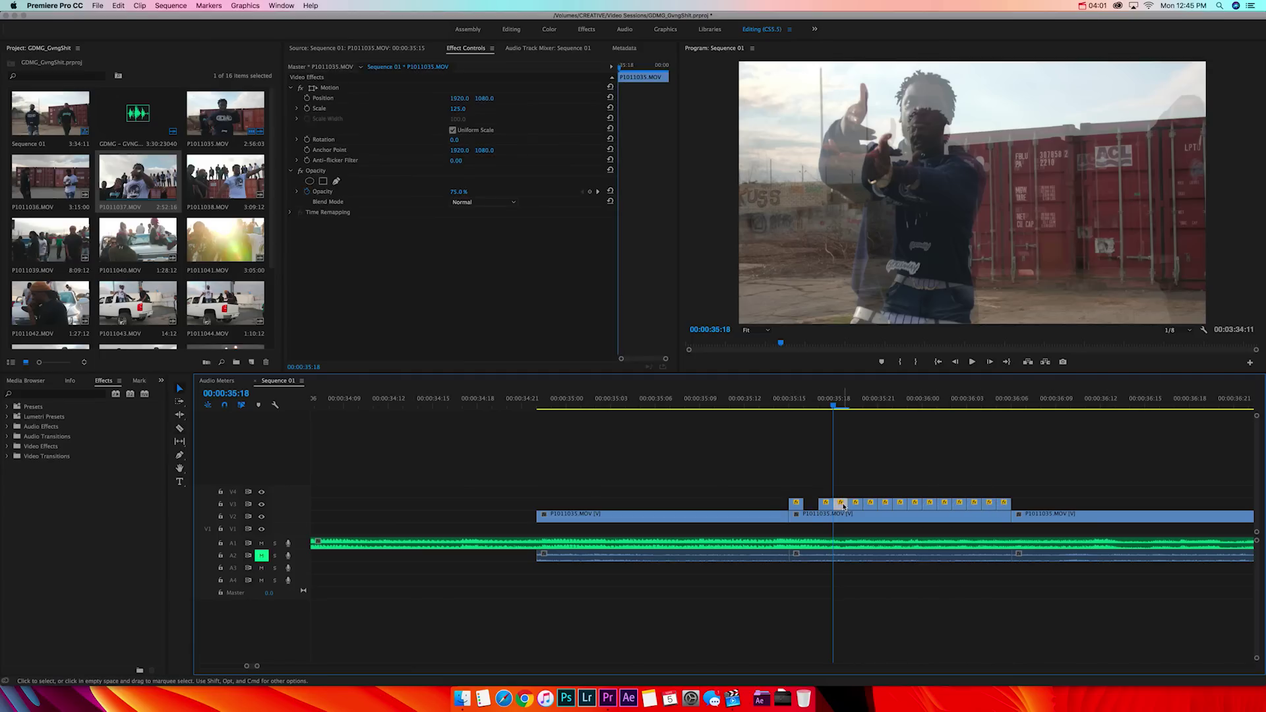
pyautogui.press('Delete')
pyautogui.click(871, 506)
pyautogui.press('Delete')
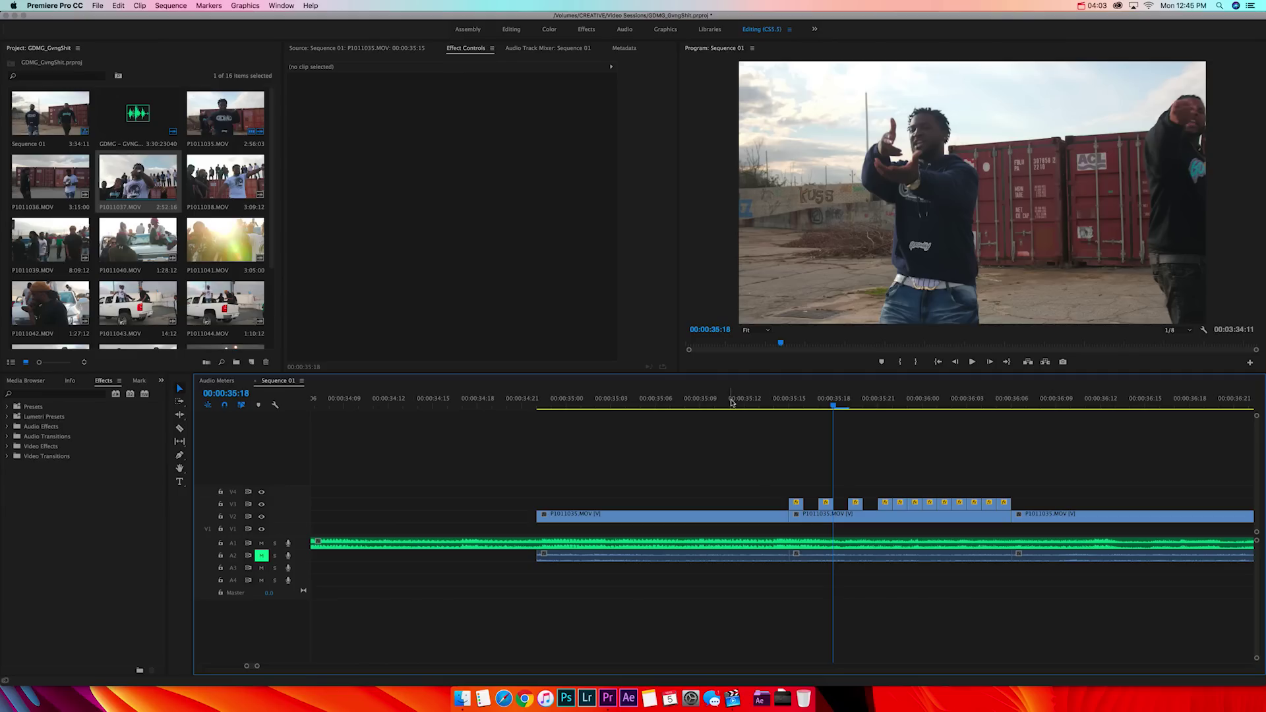
# Scrub and step frame by frame through the reversed V3 overlay between 00:00:35:15 and 00:00:36:06
pyautogui.moveTo(737, 401); pyautogui.dragTo(793, 409)
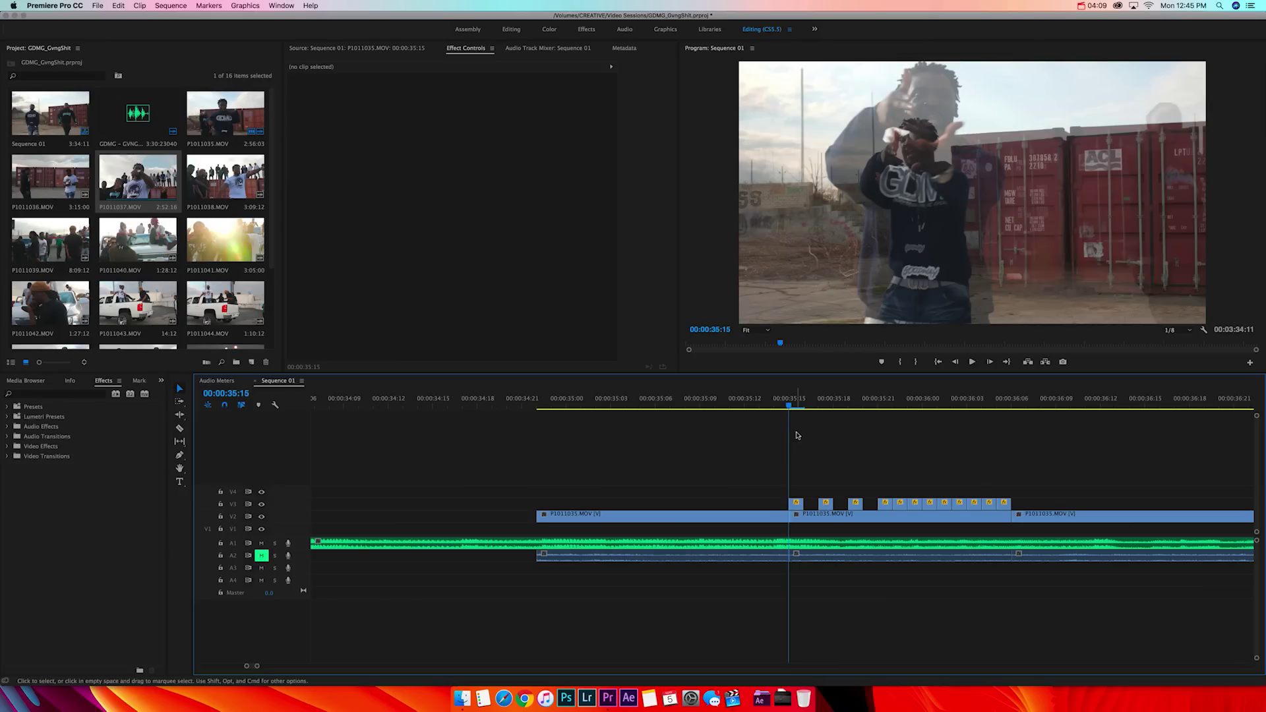
pyautogui.moveTo(788, 407); pyautogui.dragTo(1012, 409)
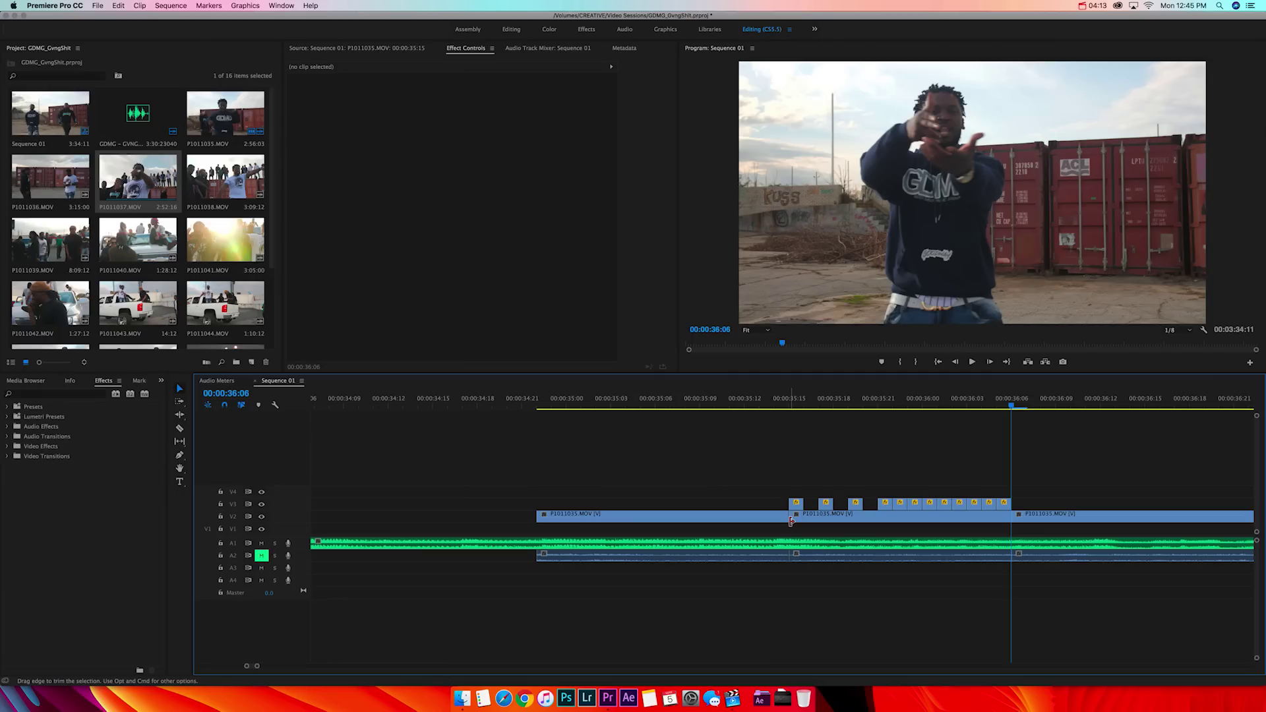
pyautogui.press('Left')
pyautogui.press('Left')
pyautogui.press('Left')
pyautogui.press('Left')
pyautogui.press('Left')
pyautogui.press('Left')
pyautogui.press('Left')
pyautogui.press('Left')
pyautogui.press('Left')
pyautogui.press('Left')
pyautogui.press('Left')
pyautogui.press('Left')
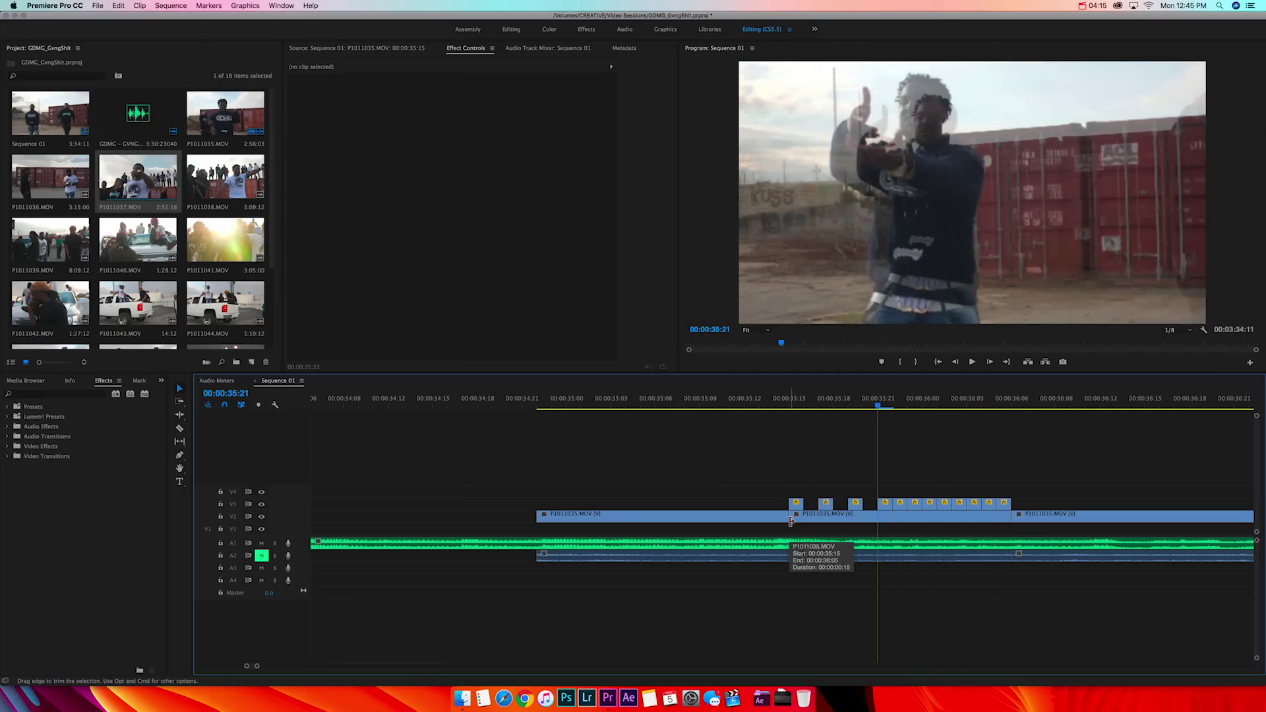
pyautogui.press('Left')
pyautogui.press('Left')
pyautogui.press('Left')
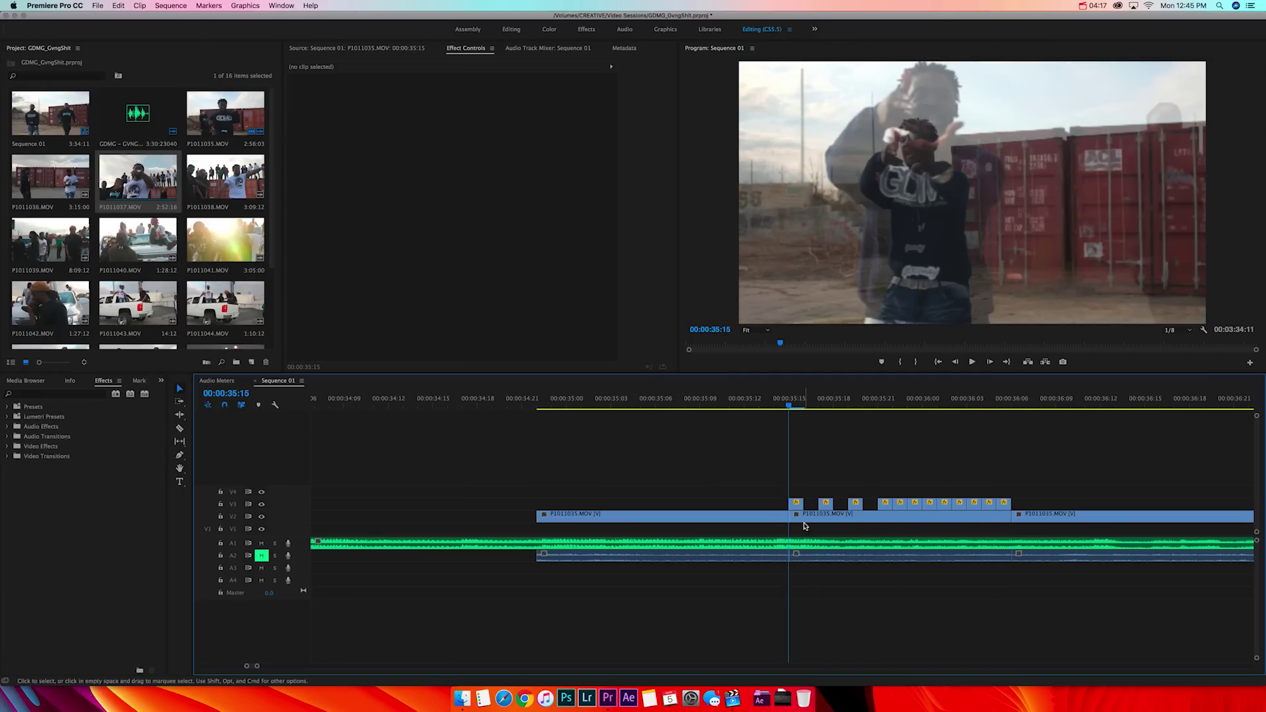
pyautogui.press('Right')
pyautogui.press('Right')
pyautogui.press('Right')
pyautogui.press('Right')
pyautogui.press('Right')
pyautogui.press('Right')
pyautogui.press('Right')
pyautogui.press('Right')
pyautogui.press('Right')
pyautogui.press('Right')
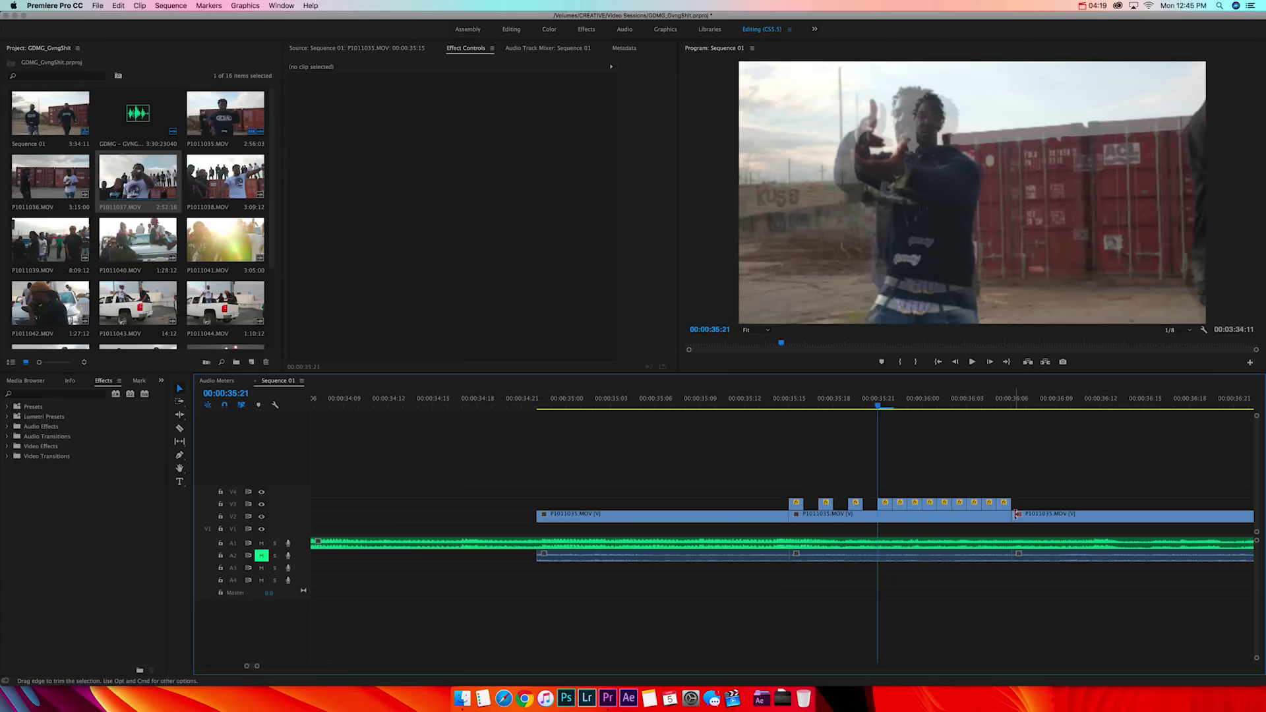
# Delete the eighth, tenth, twelfth and fourteenth one-frame pieces of the reversed V3 clip
pyautogui.click(900, 508)
pyautogui.press('Delete')
pyautogui.press('Delete')
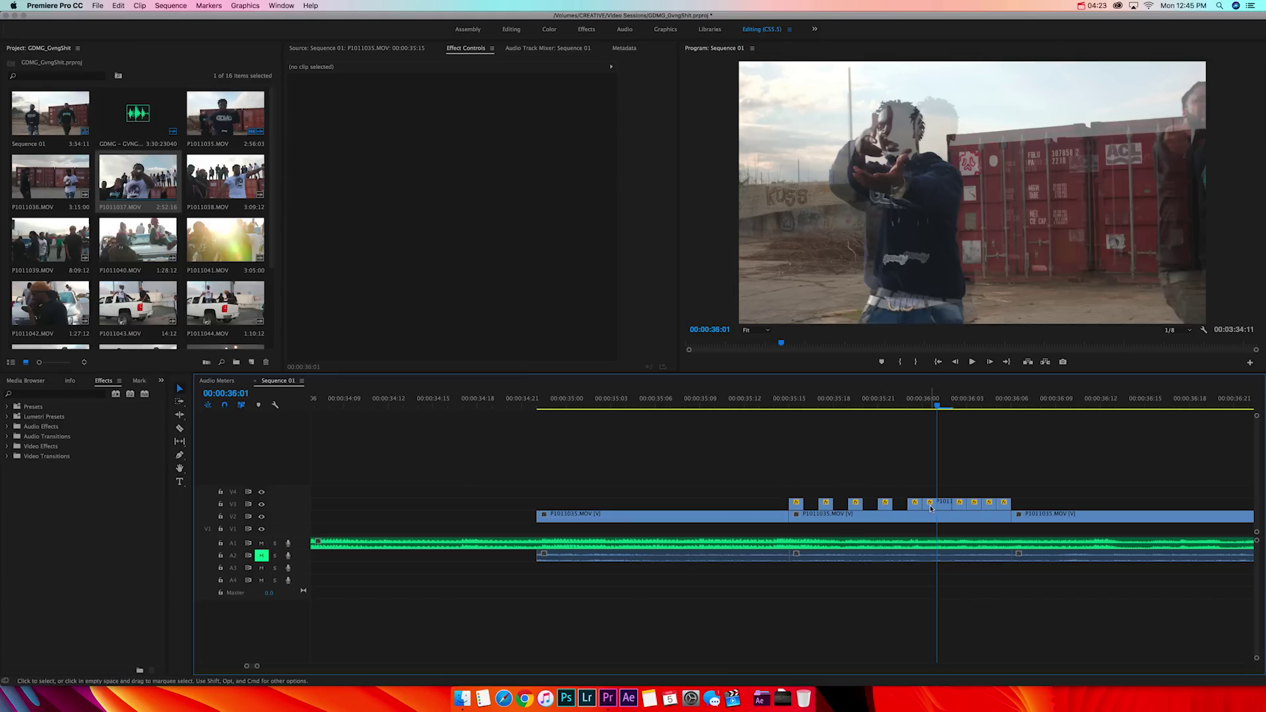
pyautogui.click(931, 508)
pyautogui.press('Delete')
pyautogui.click(960, 508)
pyautogui.press('Delete')
pyautogui.click(990, 507)
pyautogui.press('Delete')
# Play back the alternating V3 overlay several times from just before its first piece
pyautogui.click(750, 404)
pyautogui.press('space')
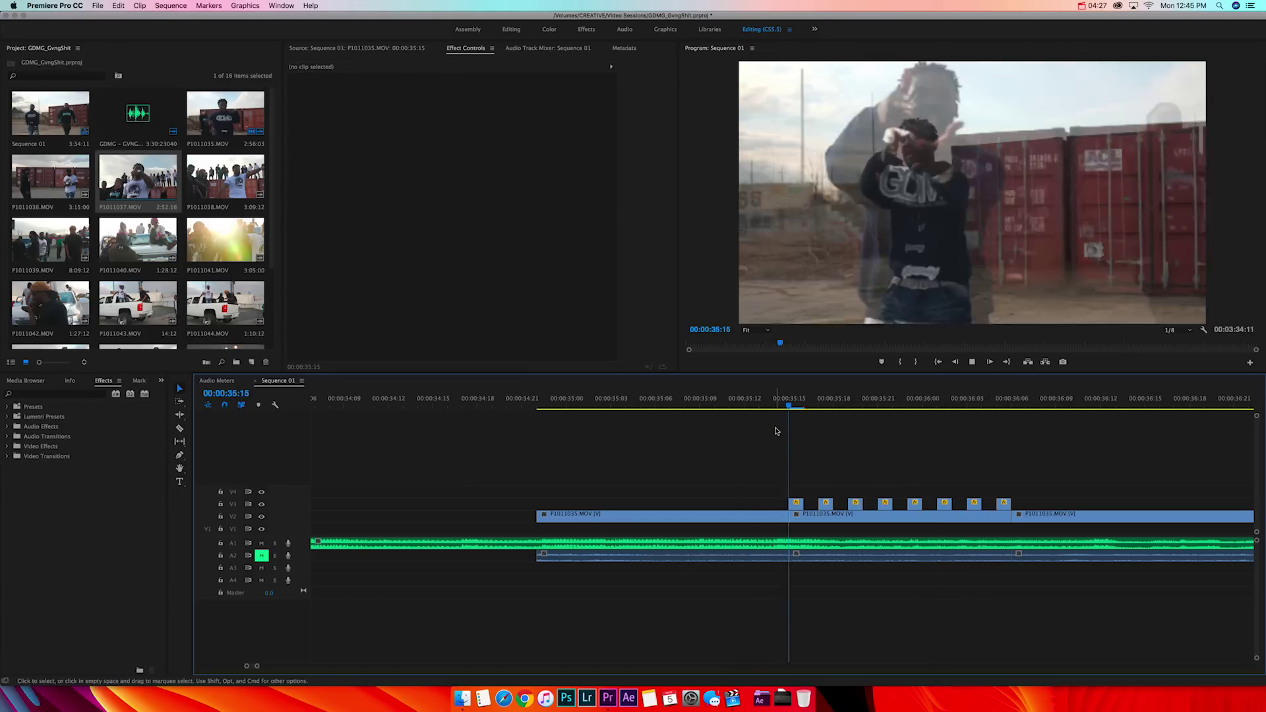
pyautogui.click(730, 405)
pyautogui.press('space')
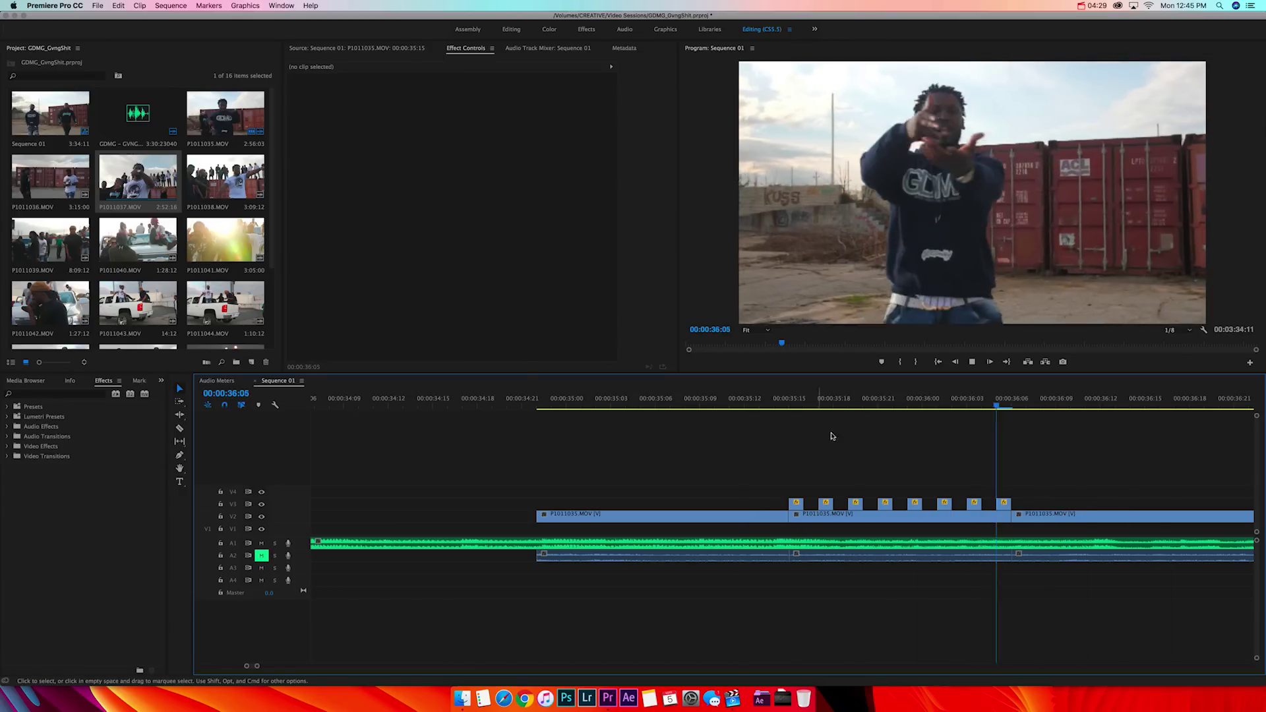
pyautogui.click(749, 405)
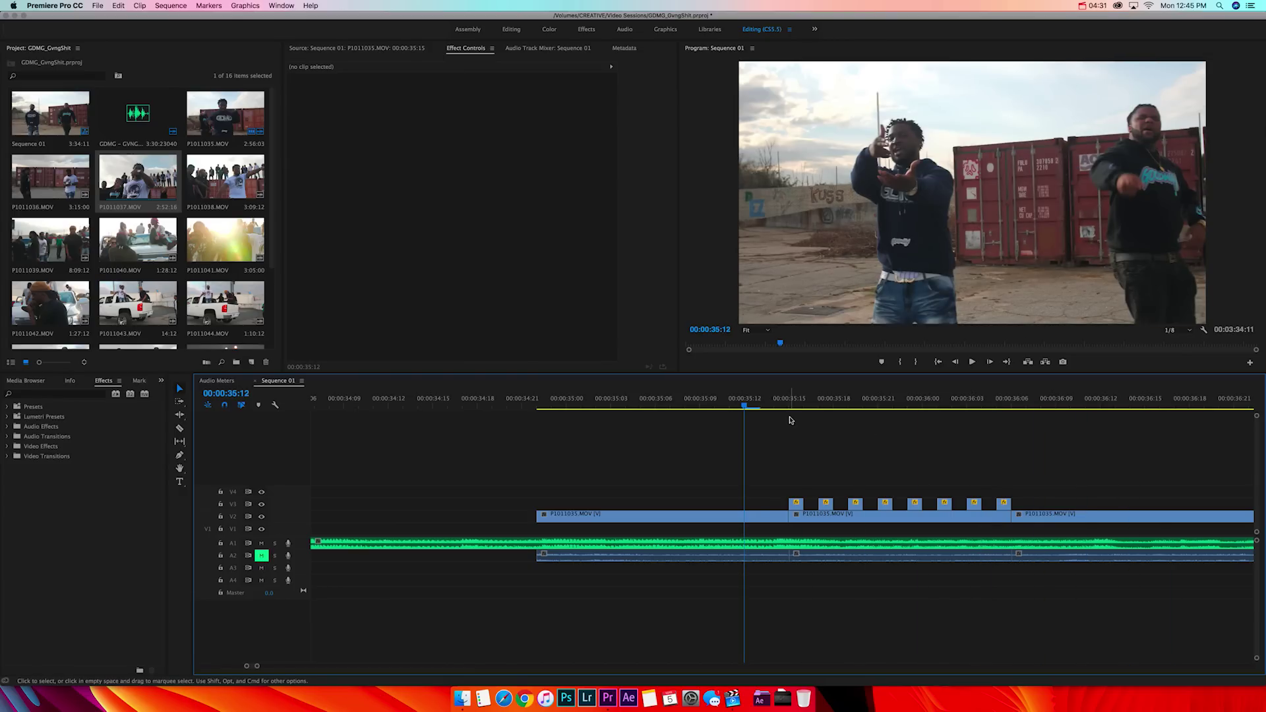
pyautogui.press('space')
pyautogui.press('space')
pyautogui.click(732, 405)
pyautogui.press('space')
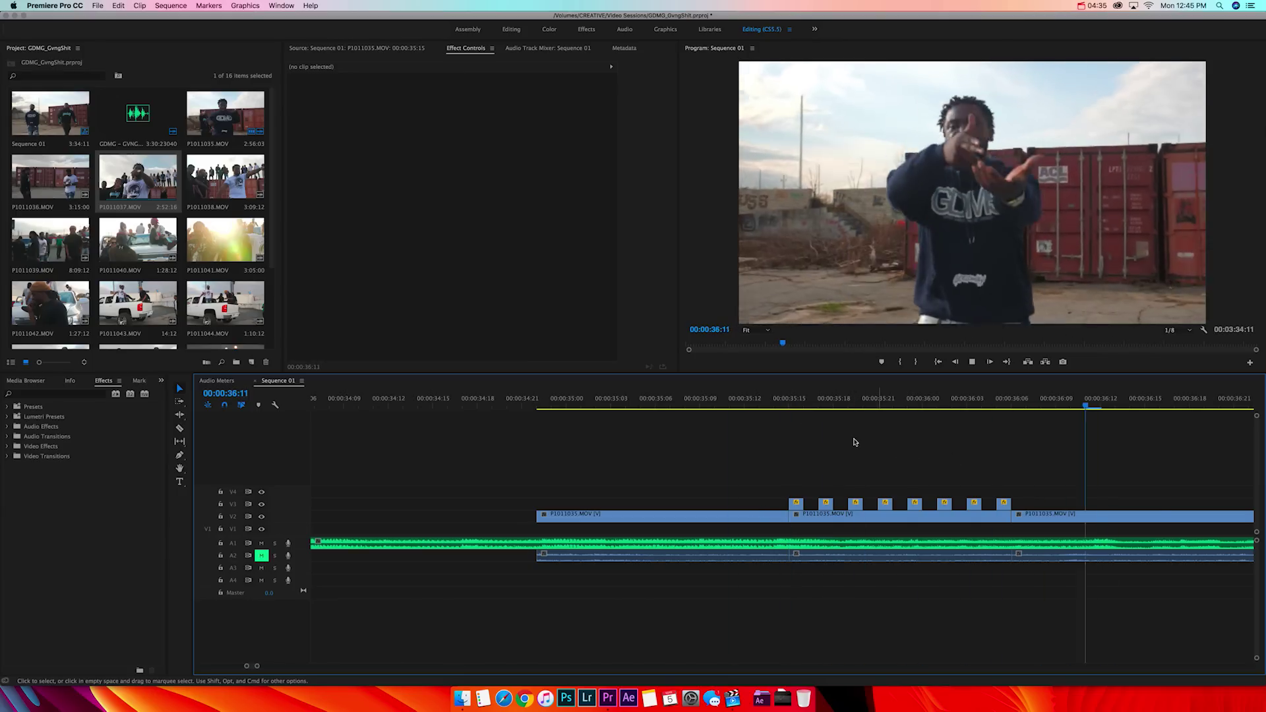
pyautogui.click(733, 404)
pyautogui.press('space')
pyautogui.press('space')
# Delete all V3 pieces after the first and extend the first piece to the end of the V2 clip below
pyautogui.moveTo(820, 488); pyautogui.dragTo(1016, 505)
pyautogui.press('Delete')
pyautogui.moveTo(804, 501); pyautogui.dragTo(1003, 498)
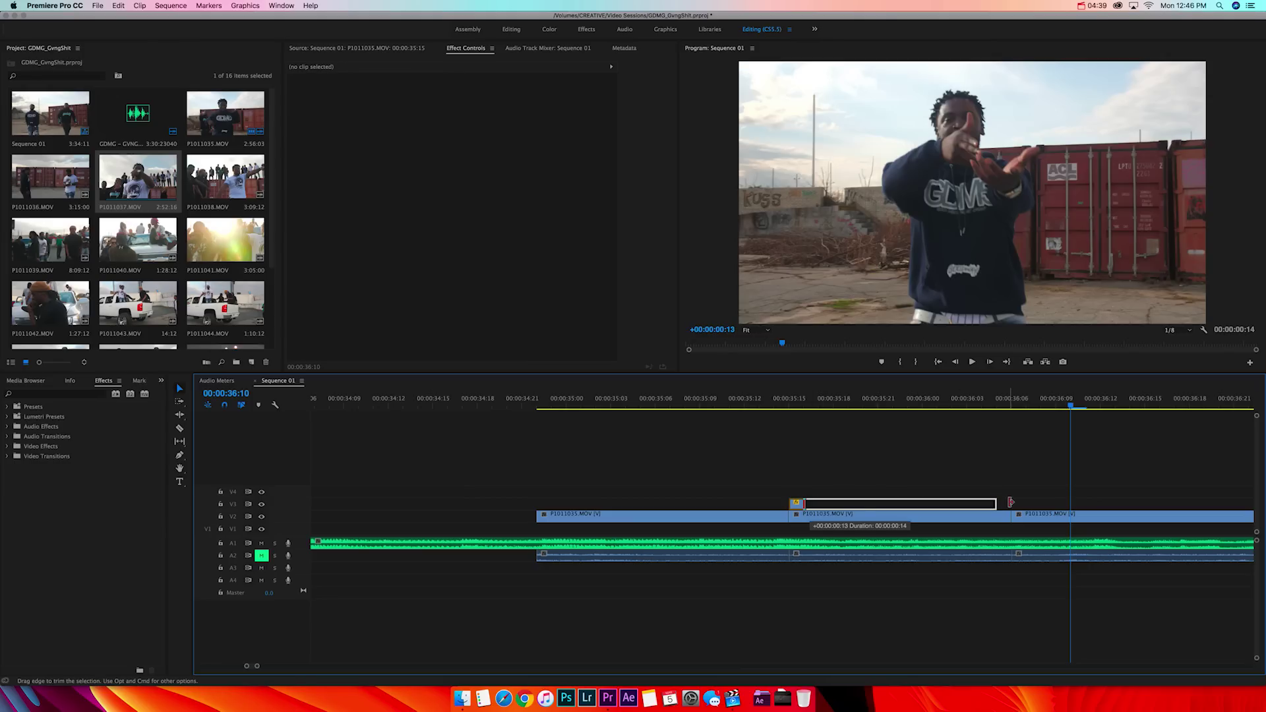
# Cut one-frame pieces at the start of the V3 clip, leaving one-frame gaps by deleting or shifting pieces
pyautogui.press('c')
pyautogui.click(804, 505)
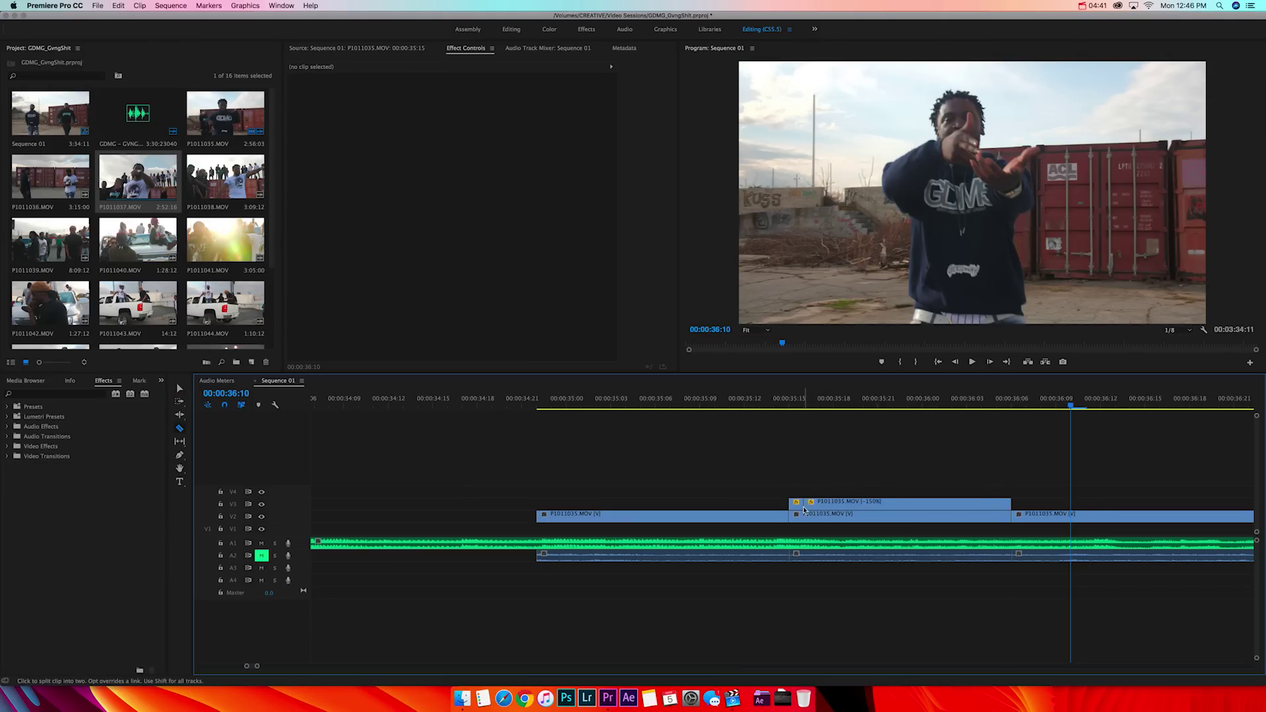
pyautogui.click(819, 504)
pyautogui.click(848, 506)
pyautogui.press('v')
pyautogui.click(840, 506)
pyautogui.press('Delete')
pyautogui.click(827, 506)
pyautogui.press('Delete')
pyautogui.moveTo(812, 510); pyautogui.dragTo(828, 509)
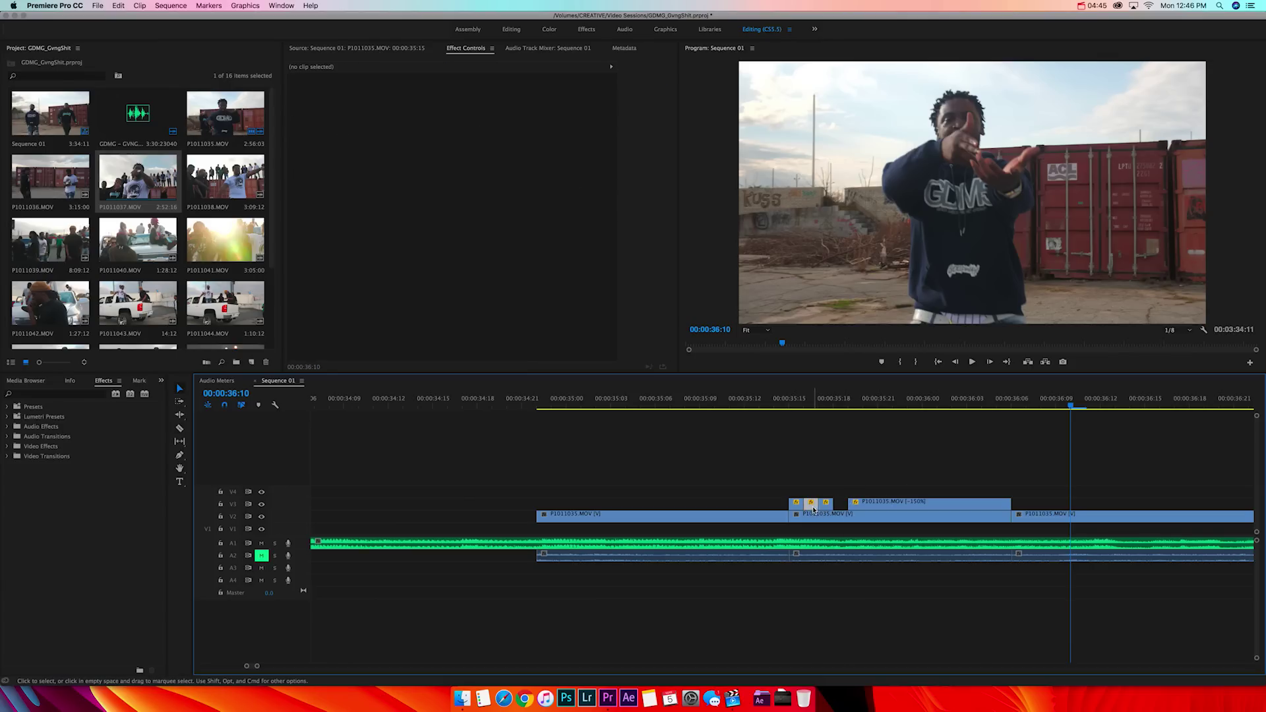
# Cut further one-frame pieces from the middle of the V3 clip and delete some to leave irregular gaps
pyautogui.press('c')
pyautogui.click(863, 508)
pyautogui.press('v')
pyautogui.click(856, 508)
pyautogui.press('Delete')
pyautogui.press('c')
pyautogui.click(878, 508)
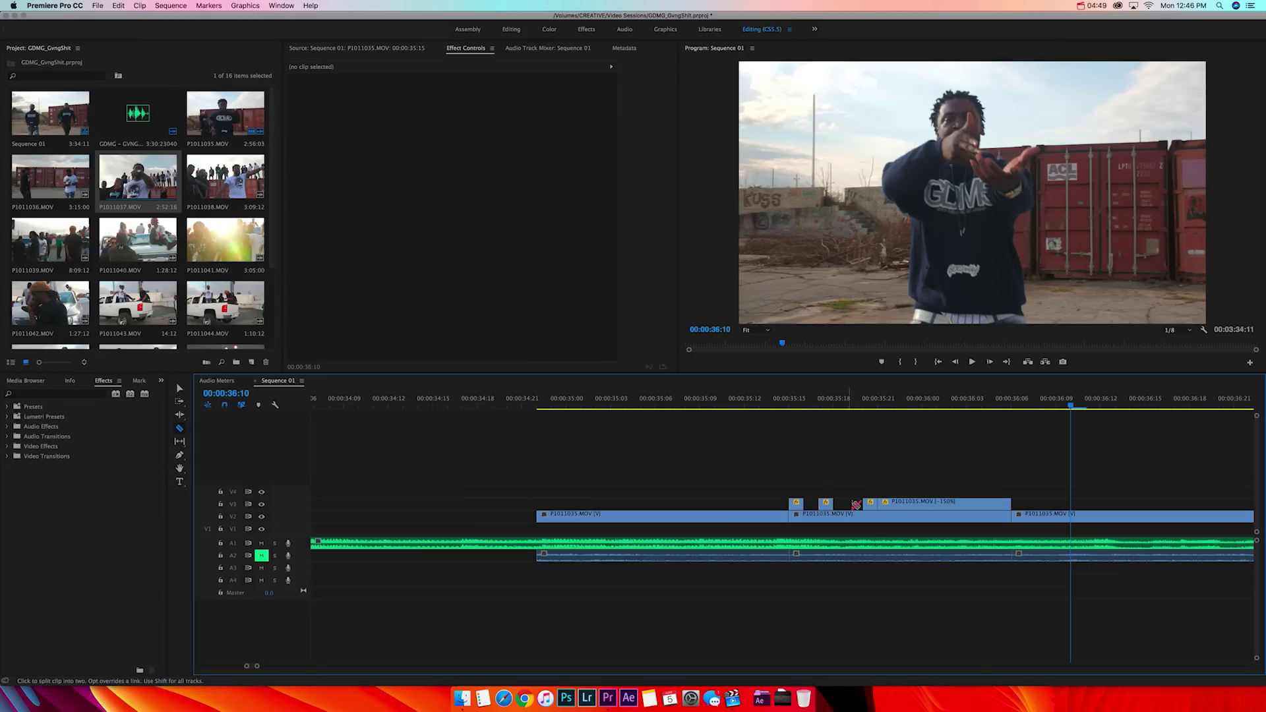
pyautogui.click(893, 507)
pyautogui.click(907, 506)
pyautogui.press('v')
pyautogui.click(903, 507)
pyautogui.press('Delete')
# Play back the irregularly spaced V3 overlay repeatedly from about 00:00:35:12
pyautogui.click(750, 404)
pyautogui.press('space')
pyautogui.click(758, 402)
pyautogui.press('space')
pyautogui.press('space')
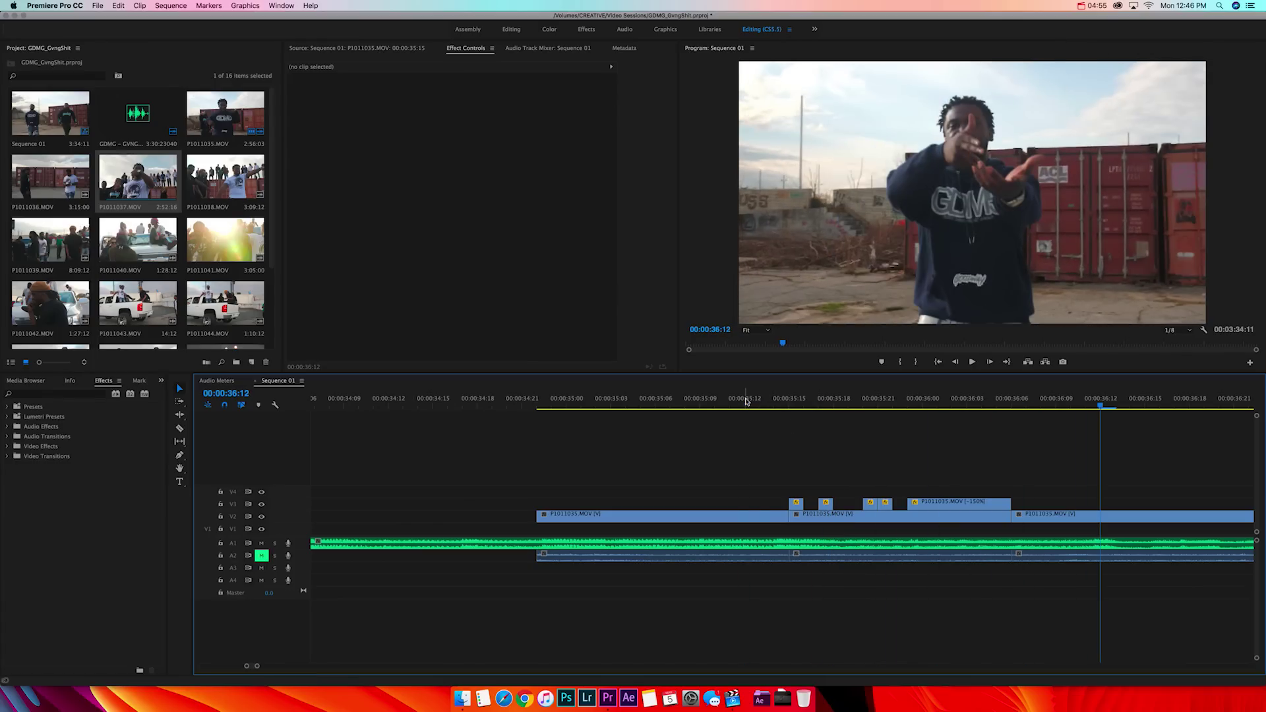
pyautogui.click(745, 401)
pyautogui.press('space')
pyautogui.press('space')
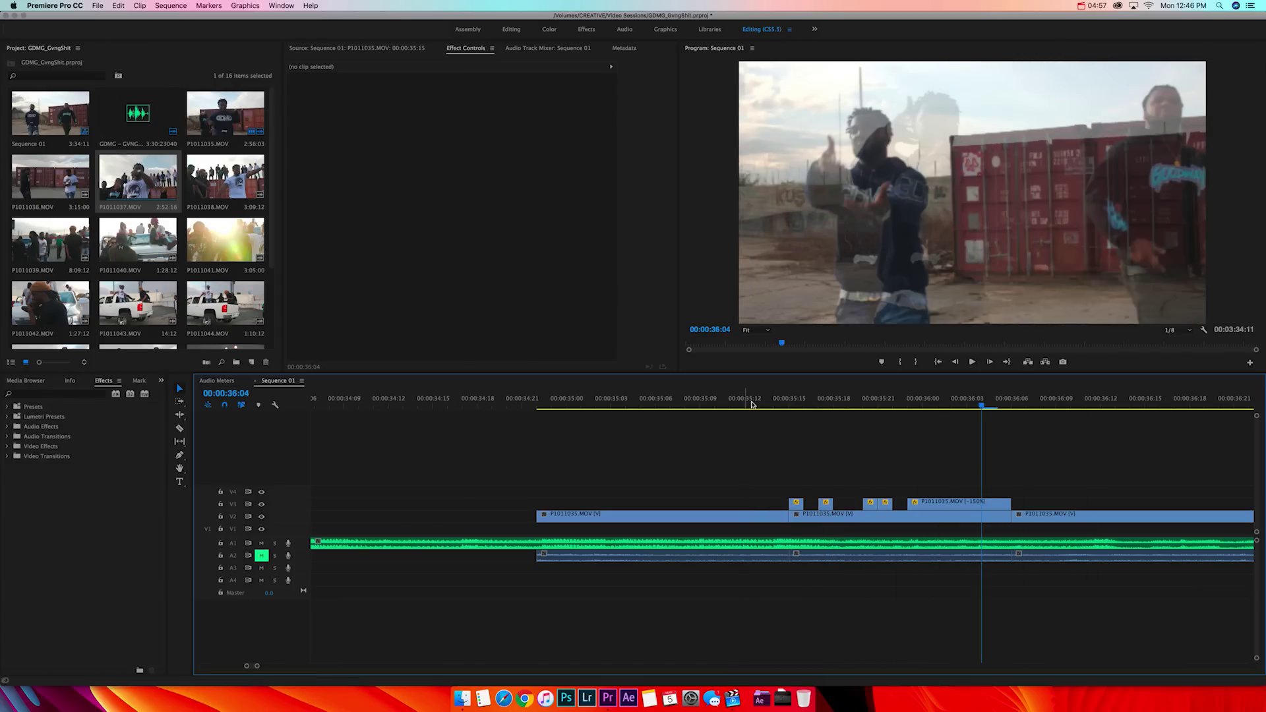
pyautogui.click(751, 404)
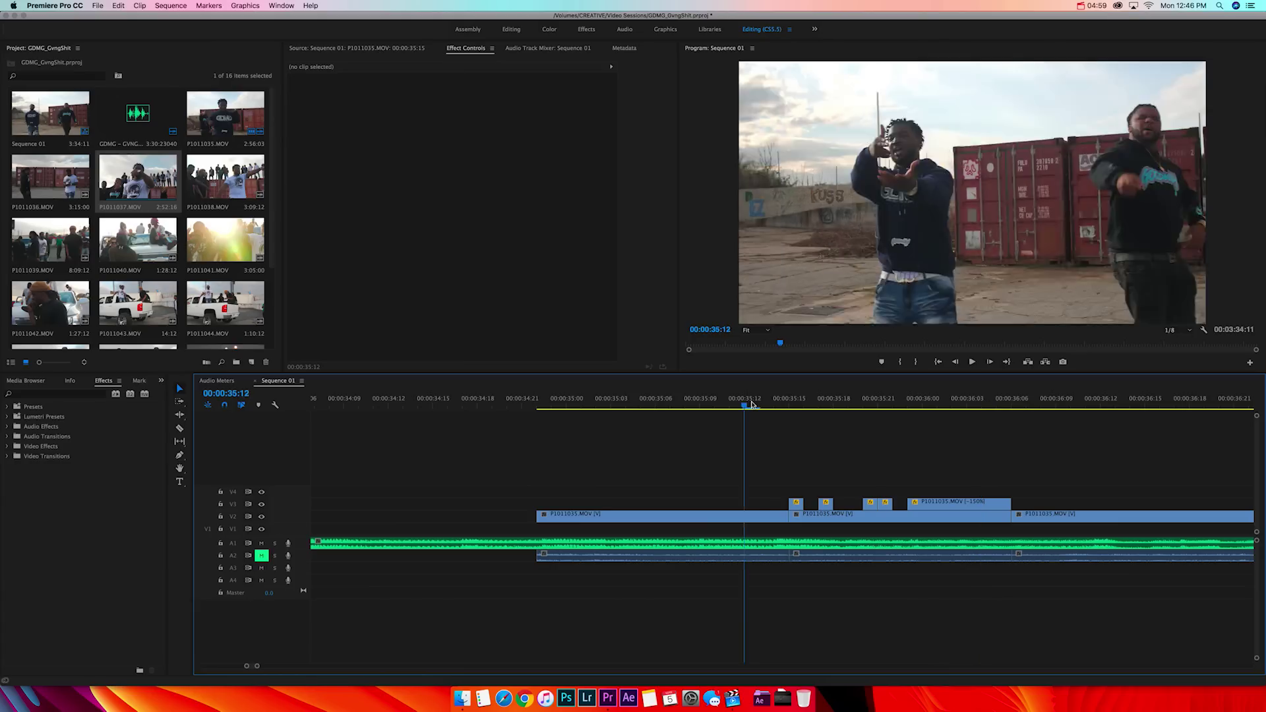
pyautogui.press('space')
pyautogui.press('space')
pyautogui.click(752, 404)
pyautogui.press('space')
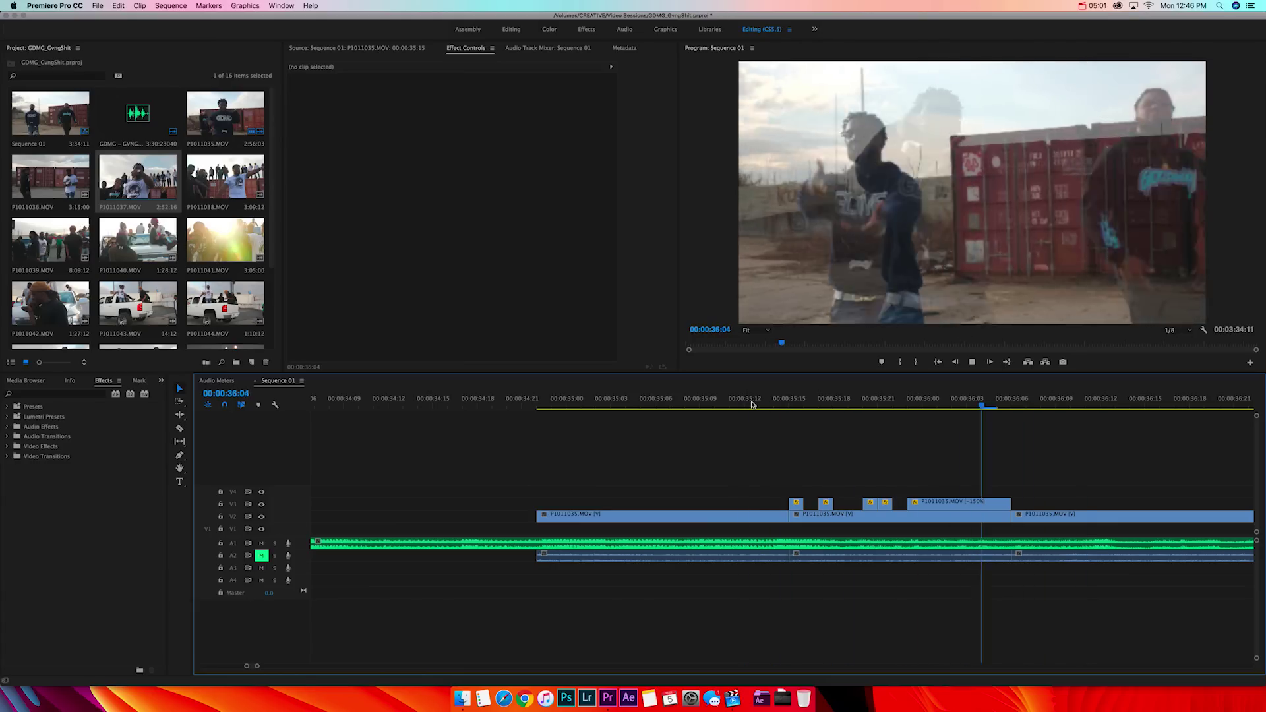
pyautogui.press('space')
# Remove the irregular V3 pieces after the first and stretch the first piece across the full V2 clip below
pyautogui.click(774, 404)
pyautogui.press('-')
pyautogui.press('-')
pyautogui.press('-')
pyautogui.press('-')
pyautogui.press('=')
pyautogui.press('=')
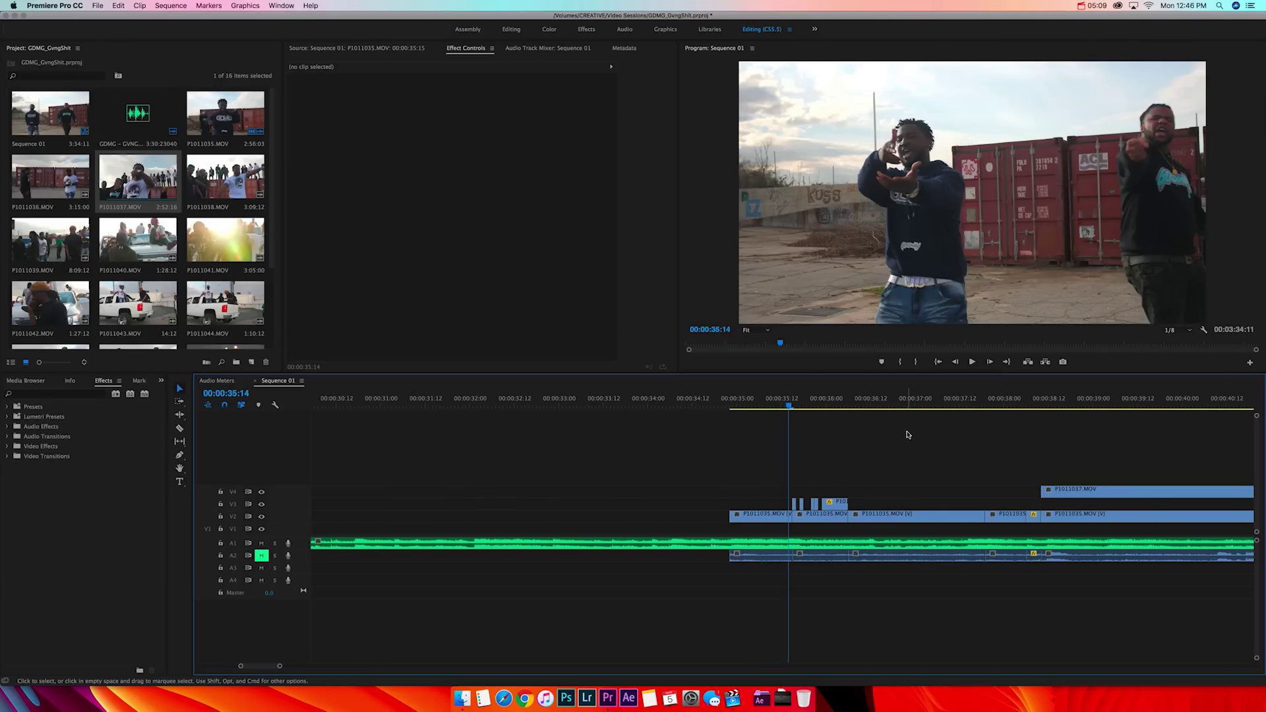
pyautogui.press('=')
pyautogui.press('=')
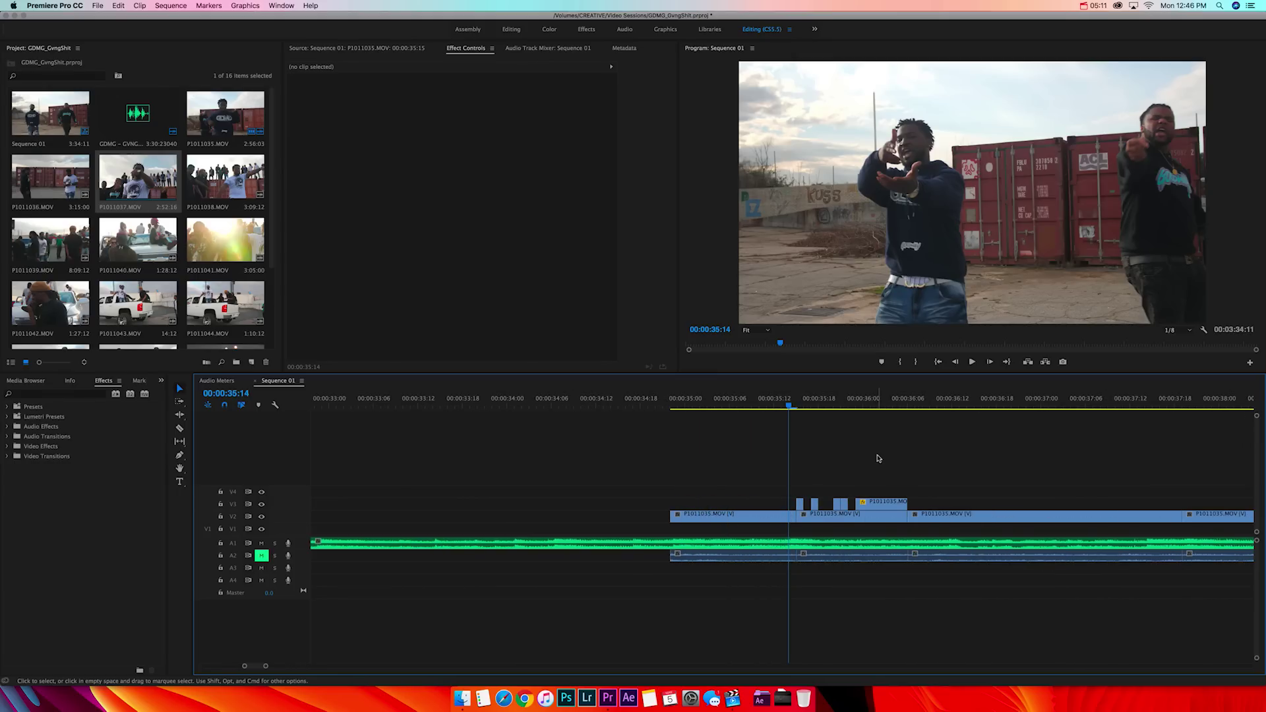
pyautogui.moveTo(831, 489); pyautogui.dragTo(987, 504)
pyautogui.press('Delete')
pyautogui.click(814, 504)
pyautogui.moveTo(822, 503); pyautogui.dragTo(1026, 503)
# Cut the first half of the V3 clip into one-frame pieces and delete the uncut remainder
pyautogui.press('c')
pyautogui.click(834, 505)
pyautogui.click(848, 505)
pyautogui.click(863, 505)
pyautogui.click(878, 506)
pyautogui.click(893, 506)
pyautogui.click(909, 506)
pyautogui.press('v')
pyautogui.moveTo(936, 482); pyautogui.dragTo(1029, 510)
pyautogui.press('Delete')
# Reset the opacity of the reversed V3 clip and delete the clip
pyautogui.click(965, 506)
pyautogui.click(608, 191)
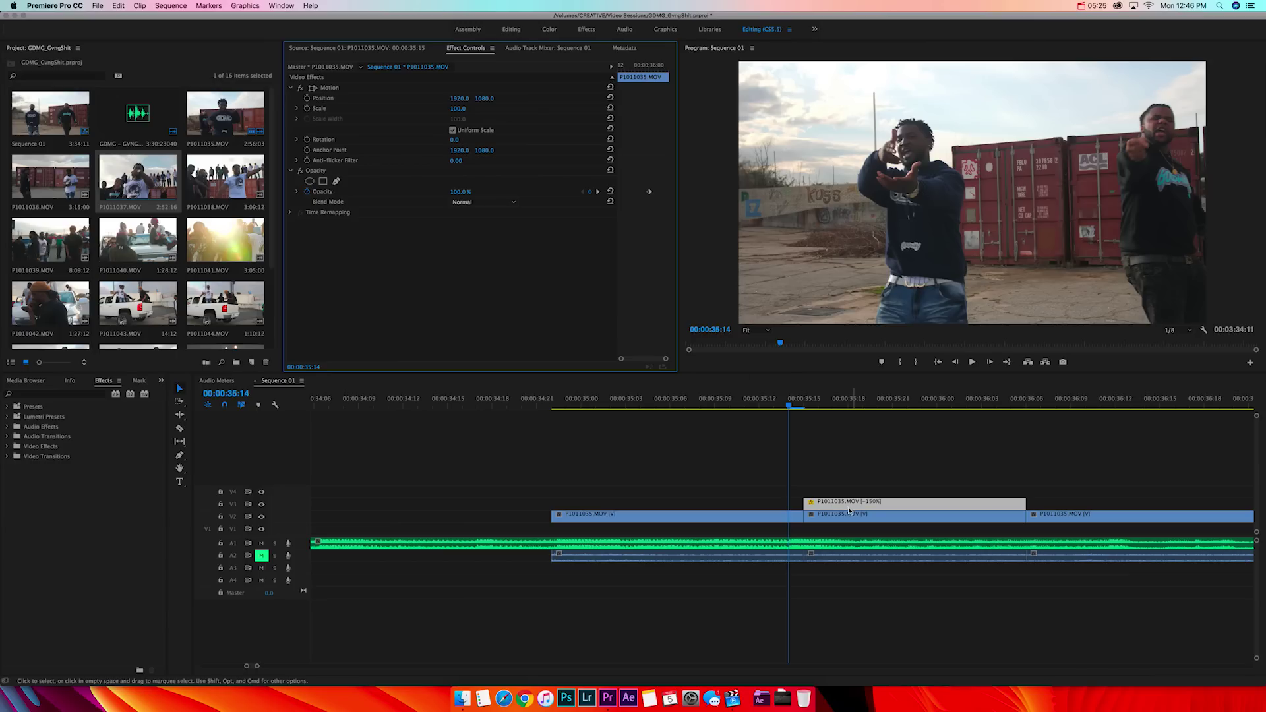
pyautogui.click(837, 509)
pyautogui.press('Delete')
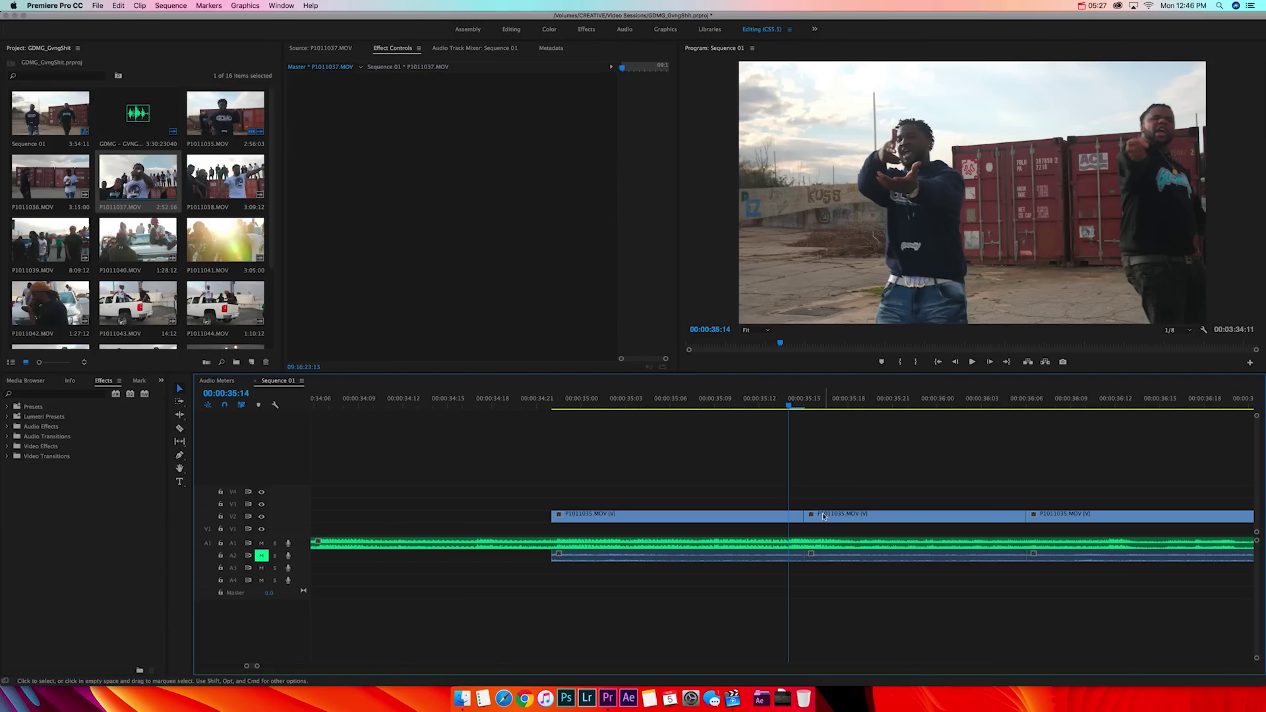
# Duplicate the middle V2 clip starting at 00:00:35:15 onto V3 directly above itself
pyautogui.moveTo(821, 522); pyautogui.dragTo(821, 510)
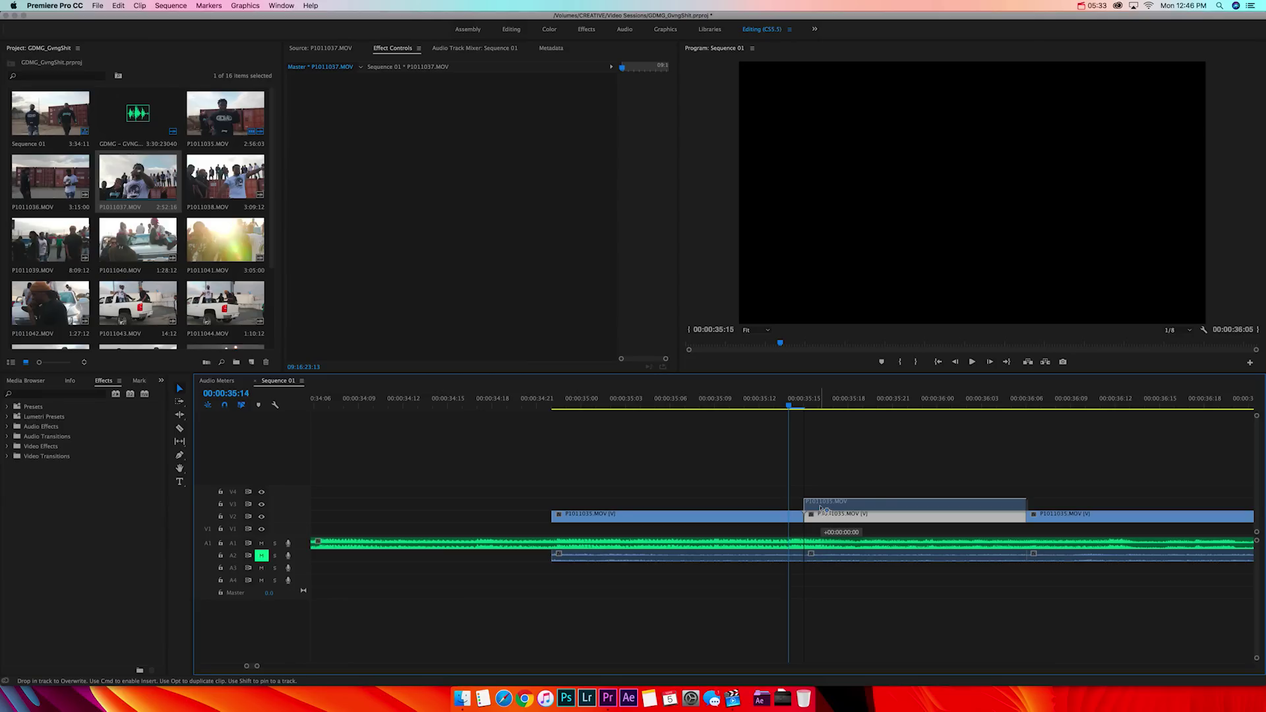
pyautogui.moveTo(821, 509); pyautogui.dragTo(823, 508)
pyautogui.press('c')
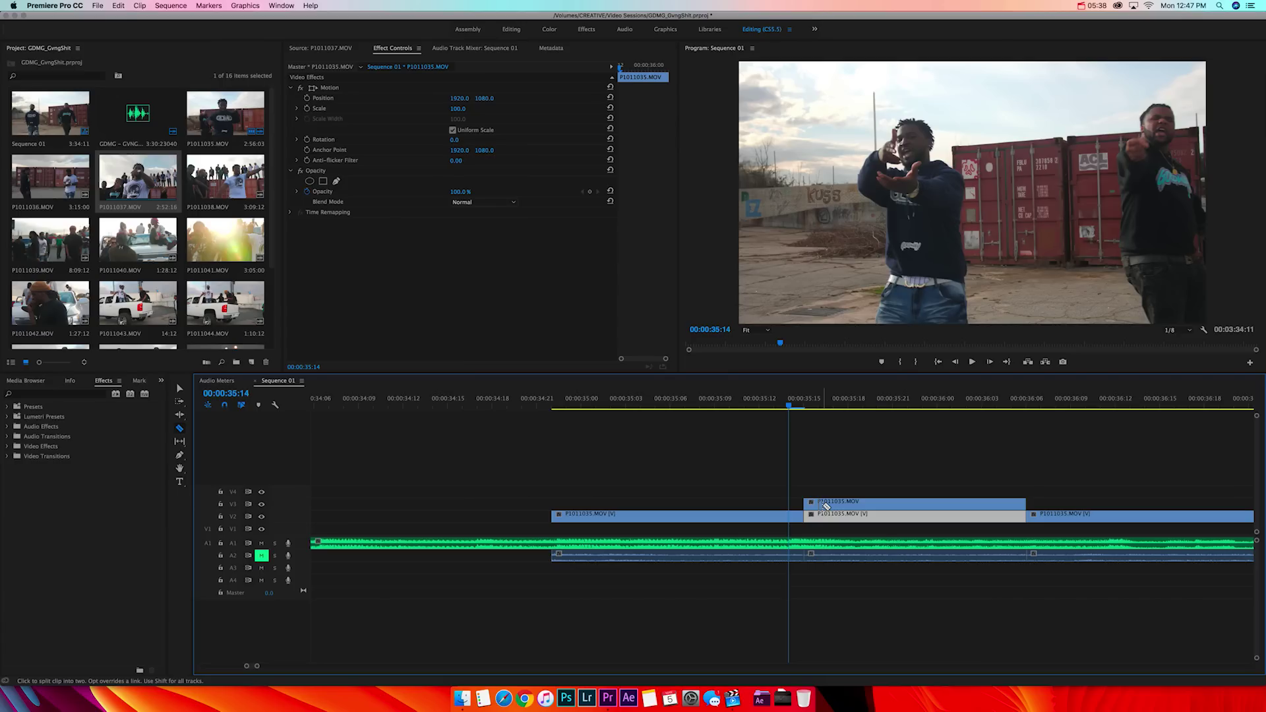
# Look through the keyboard shortcut layout and its available layout presets, leaving the settings as they are
pyautogui.click(55, 5)
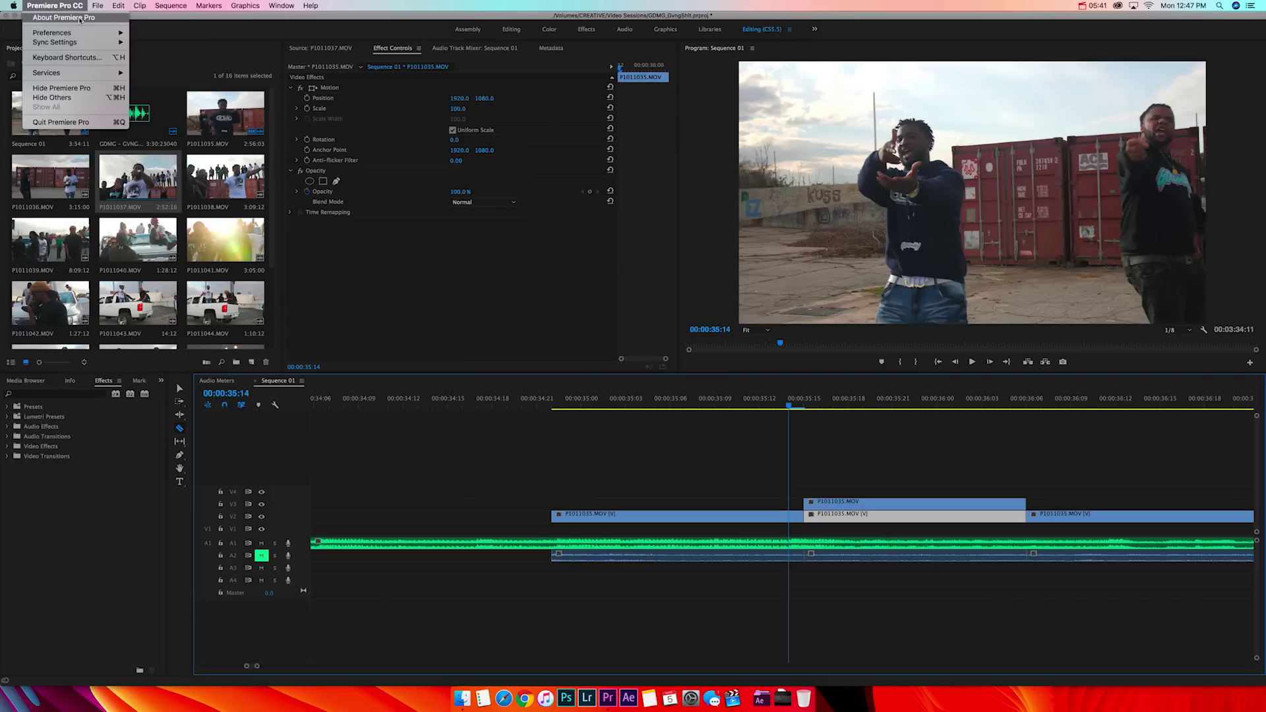
pyautogui.click(67, 57)
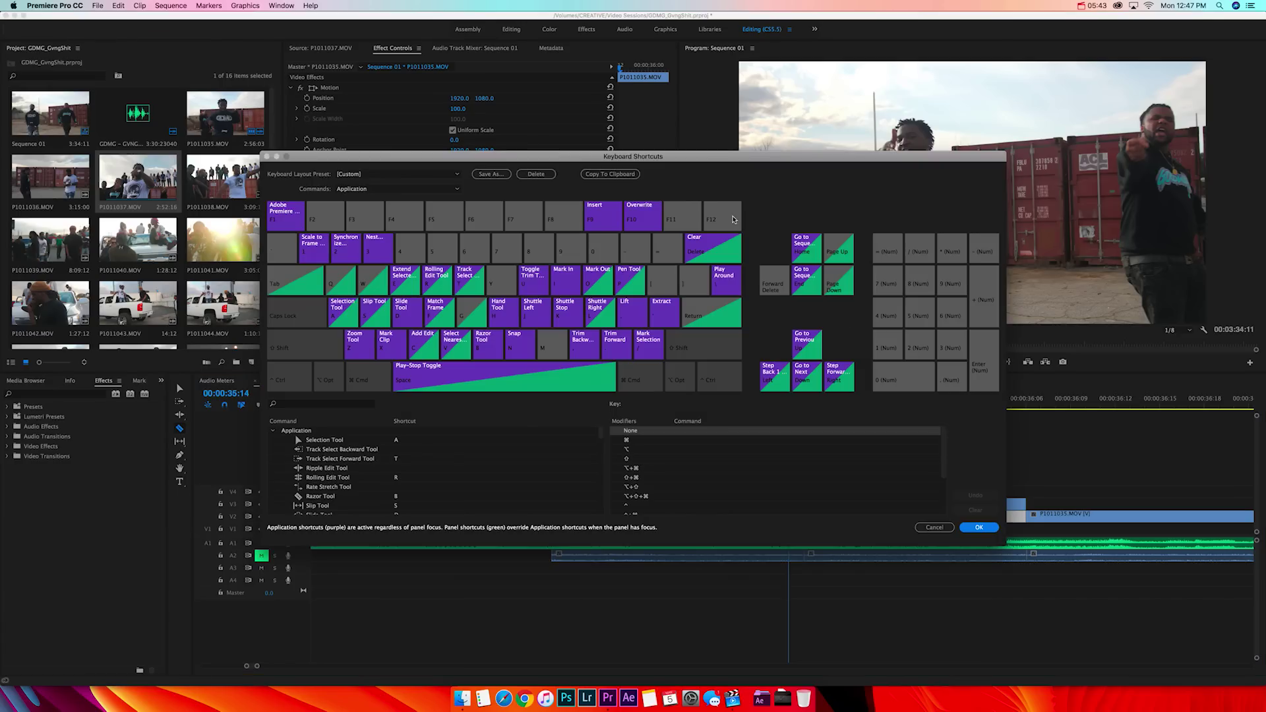
pyautogui.click(429, 175)
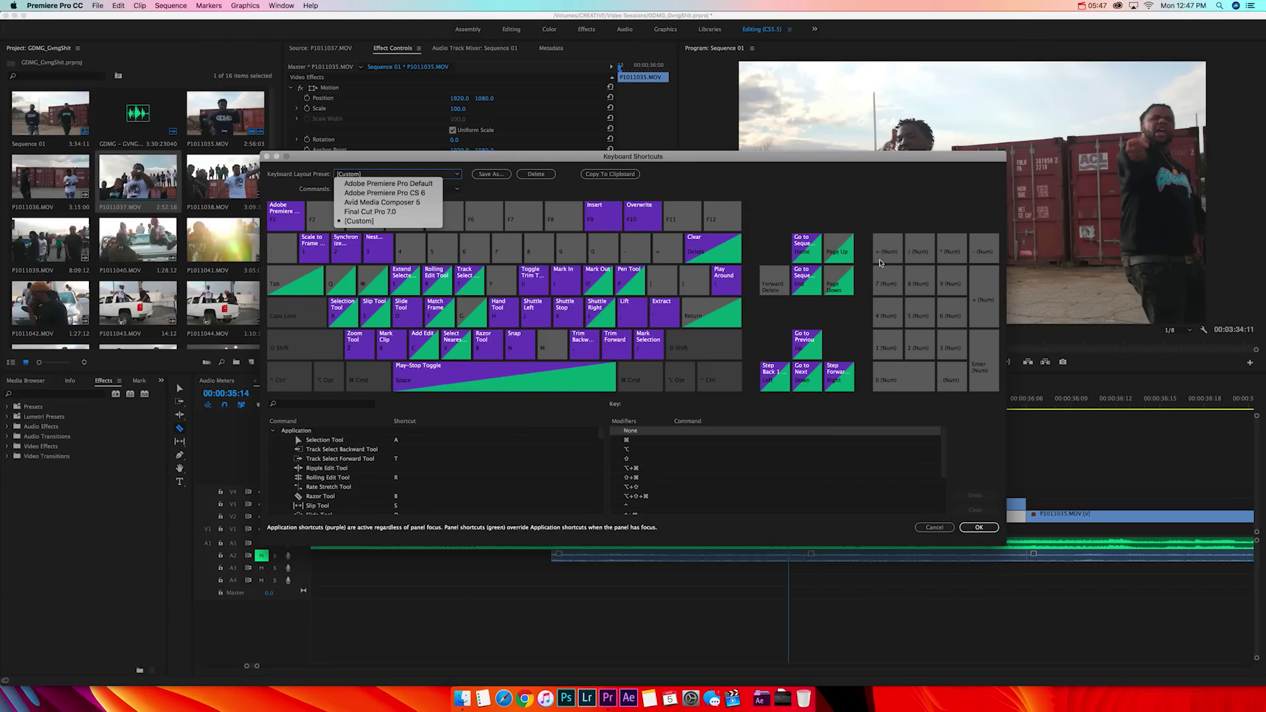
pyautogui.click(939, 528)
pyautogui.click(939, 528)
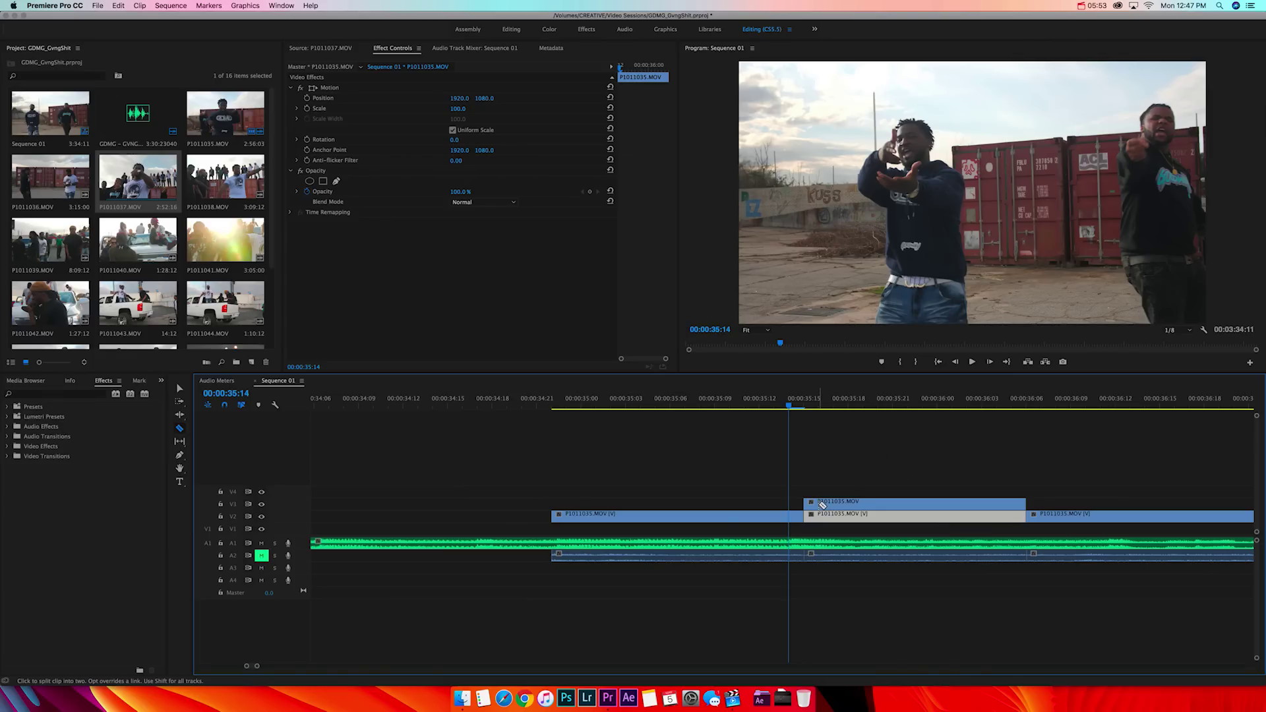
# Cut the start of the V3 copy into one-frame pieces and delete the second and fourth pieces
pyautogui.click(823, 504)
pyautogui.click(841, 505)
pyautogui.click(854, 505)
pyautogui.click(866, 505)
pyautogui.press('v')
pyautogui.click(857, 504)
pyautogui.press('Delete')
pyautogui.click(827, 504)
pyautogui.press('Delete')
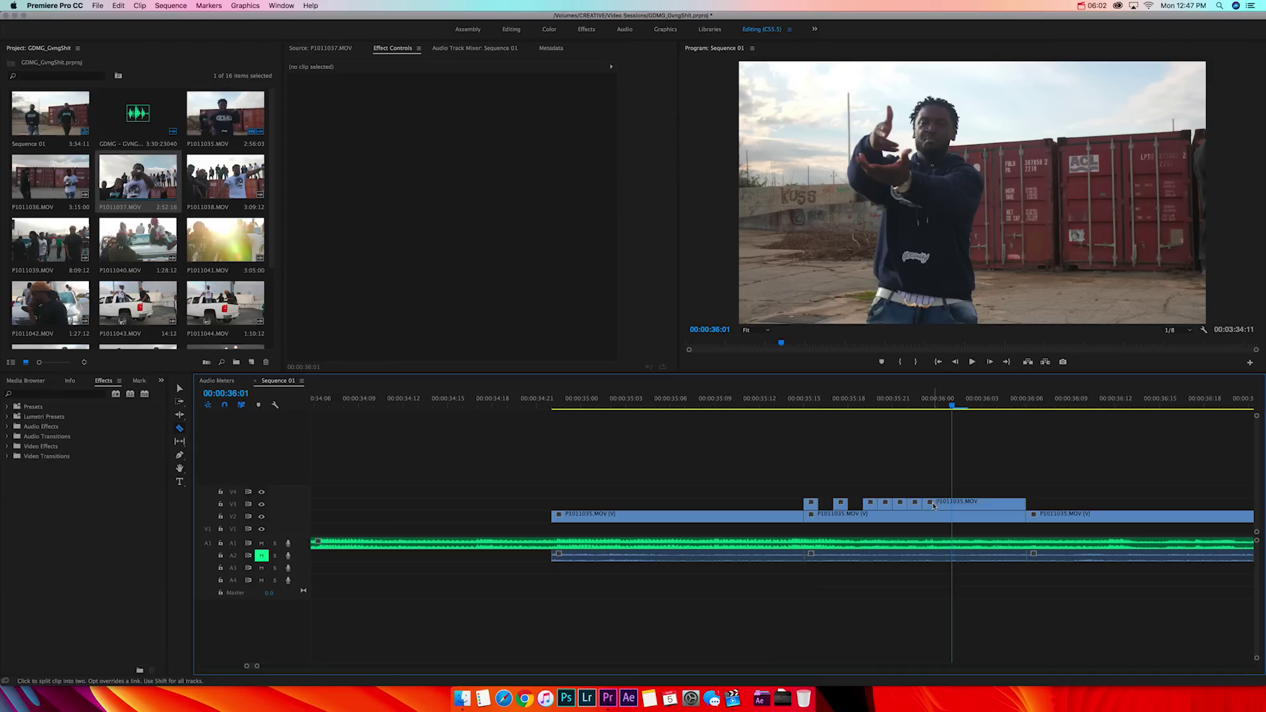
# Cut the remaining part of the V3 copy into one-frame pieces
pyautogui.click(937, 506)
pyautogui.click(952, 506)
pyautogui.click(967, 506)
pyautogui.click(989, 506)
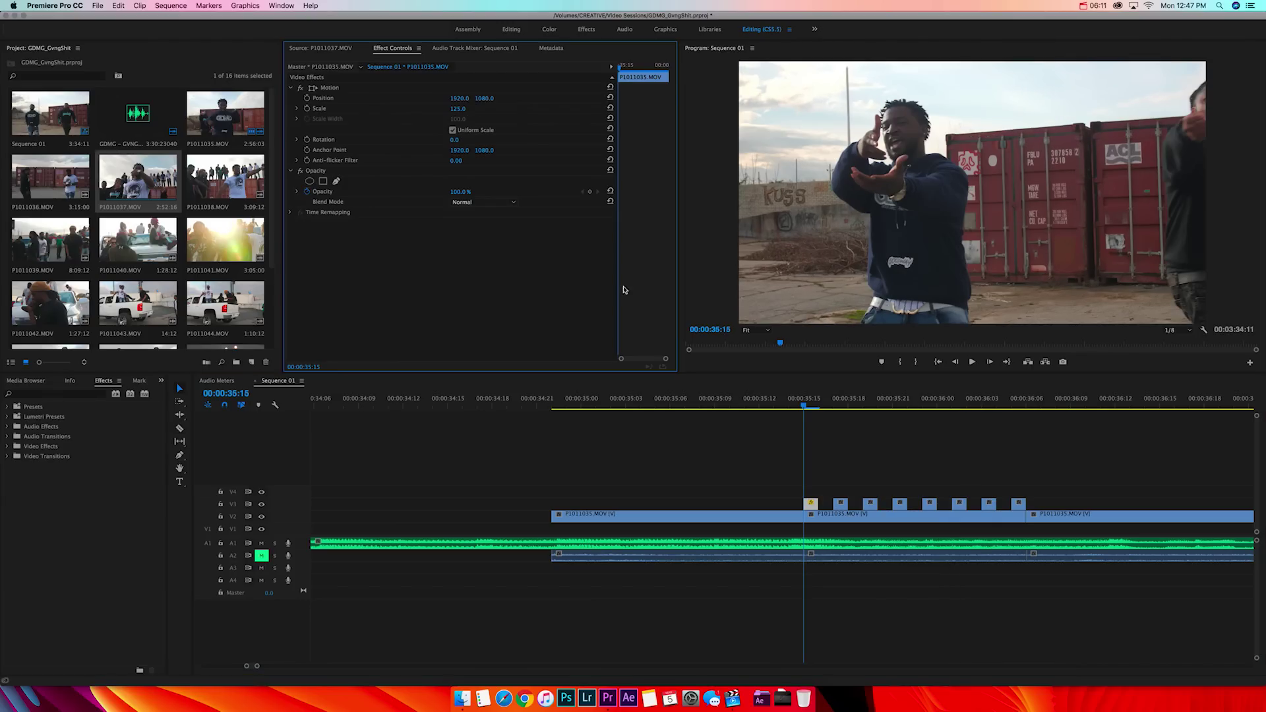
# Delete every V3 piece after the first scaled one and extend that piece to the end of the V2 clip below
pyautogui.moveTo(829, 482); pyautogui.dragTo(1067, 510)
pyautogui.press('Delete')
pyautogui.moveTo(819, 505); pyautogui.dragTo(1027, 503)
# Cut the extended V3 clip into one-frame pieces along its whole length
pyautogui.press('c')
pyautogui.click(819, 504)
pyautogui.click(834, 504)
pyautogui.click(848, 505)
pyautogui.click(863, 504)
pyautogui.click(879, 503)
pyautogui.click(894, 503)
pyautogui.click(908, 503)
pyautogui.click(923, 503)
pyautogui.click(938, 503)
pyautogui.click(967, 503)
pyautogui.click(982, 504)
pyautogui.click(954, 505)
pyautogui.press('v')
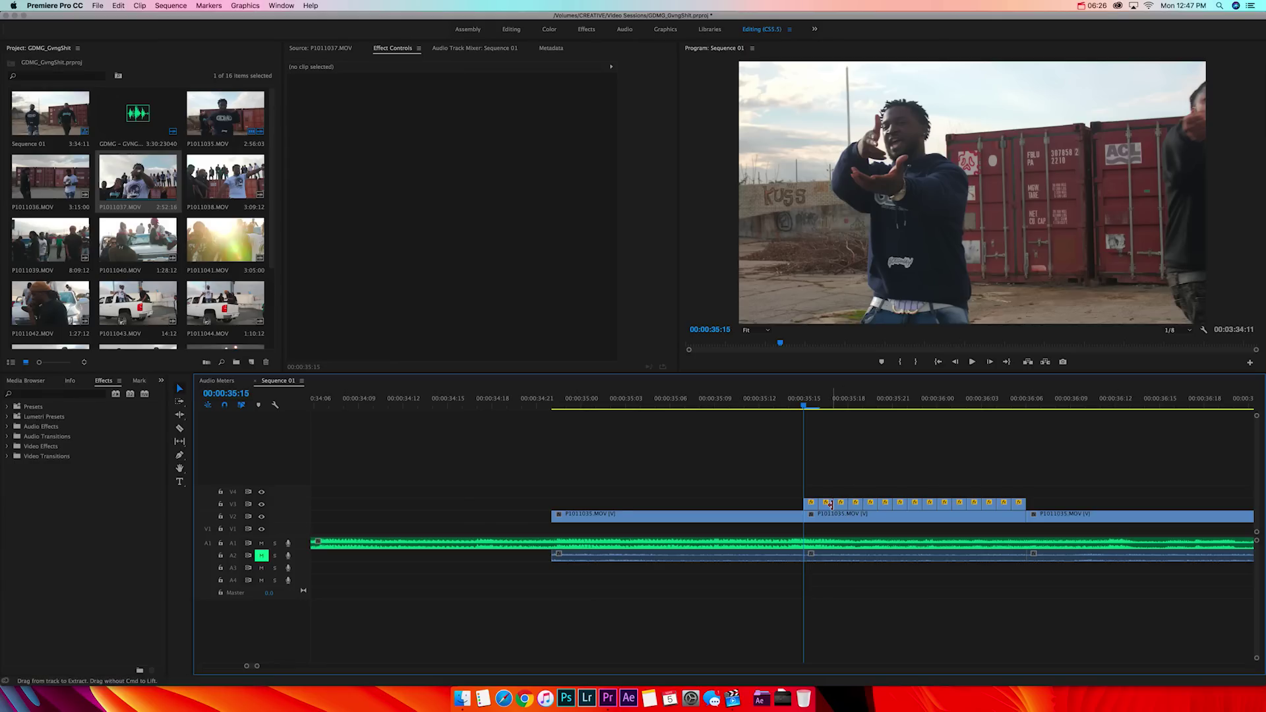
# Delete every second one-frame piece of the V3 clip, starting with the second piece
pyautogui.click(833, 505)
pyautogui.press('Delete')
pyautogui.click(885, 506)
pyautogui.press('Delete')
pyautogui.click(915, 506)
pyautogui.press('Delete')
pyautogui.click(950, 507)
pyautogui.press('Delete')
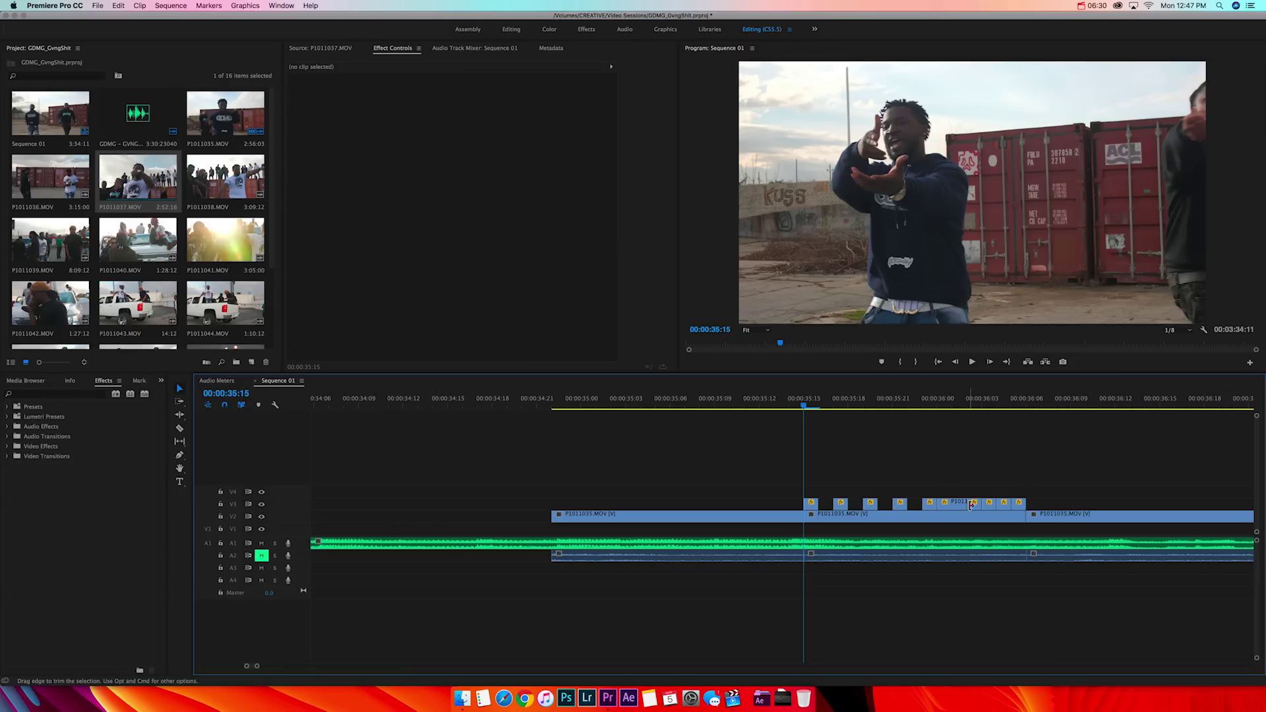
pyautogui.click(946, 506)
pyautogui.press('Delete')
pyautogui.click(974, 507)
pyautogui.press('Delete')
pyautogui.click(1004, 506)
pyautogui.press('Delete')
# Play back the new V3 flicker overlay from just before its first piece
pyautogui.click(792, 397)
pyautogui.press('space')
pyautogui.click(745, 398)
pyautogui.press('space')
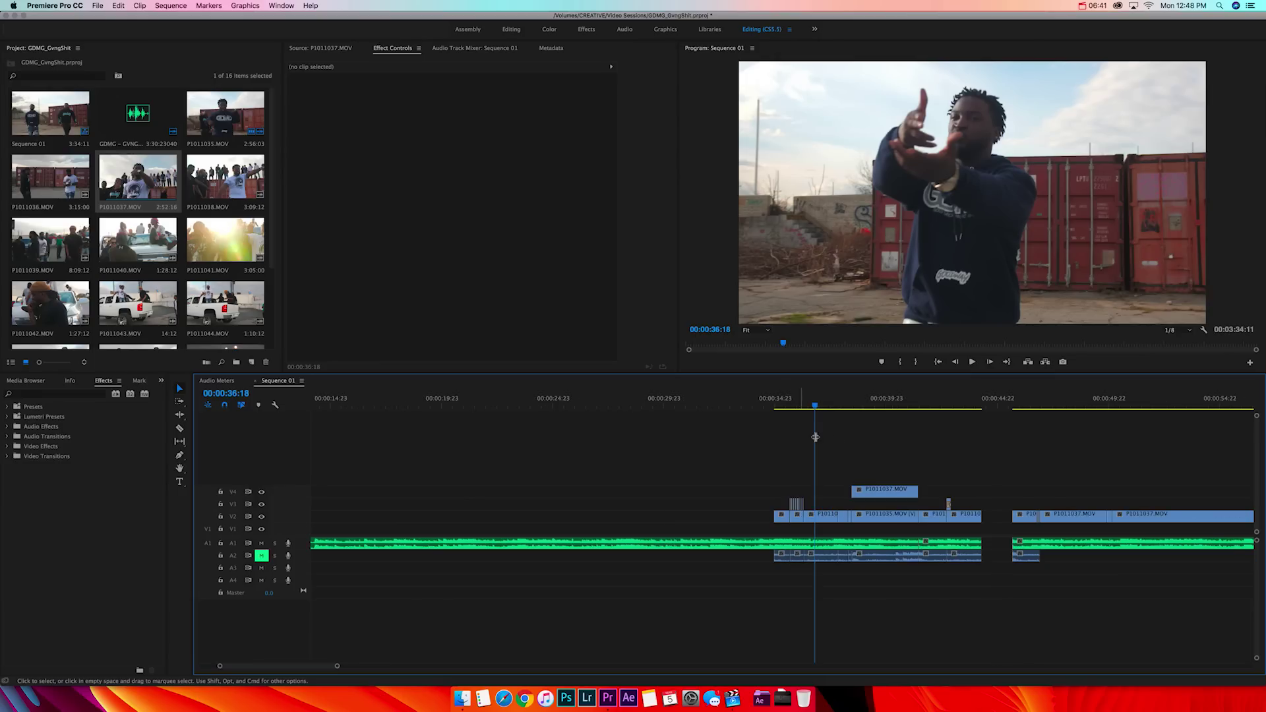
# Delete the short V2 clip before the P1011037.MOV overlay and paste a copy of the preceding V2 clip at 00:00:38:06
pyautogui.click(912, 521)
pyautogui.press('Delete')
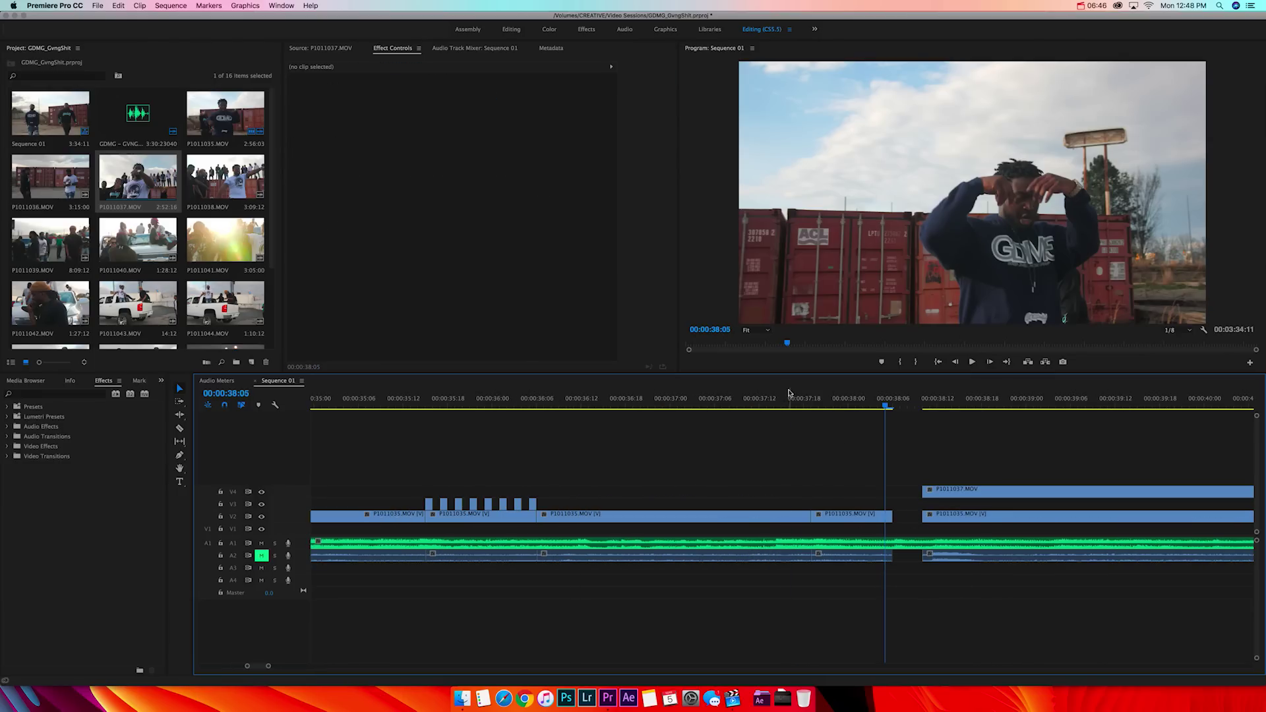
pyautogui.click(813, 407)
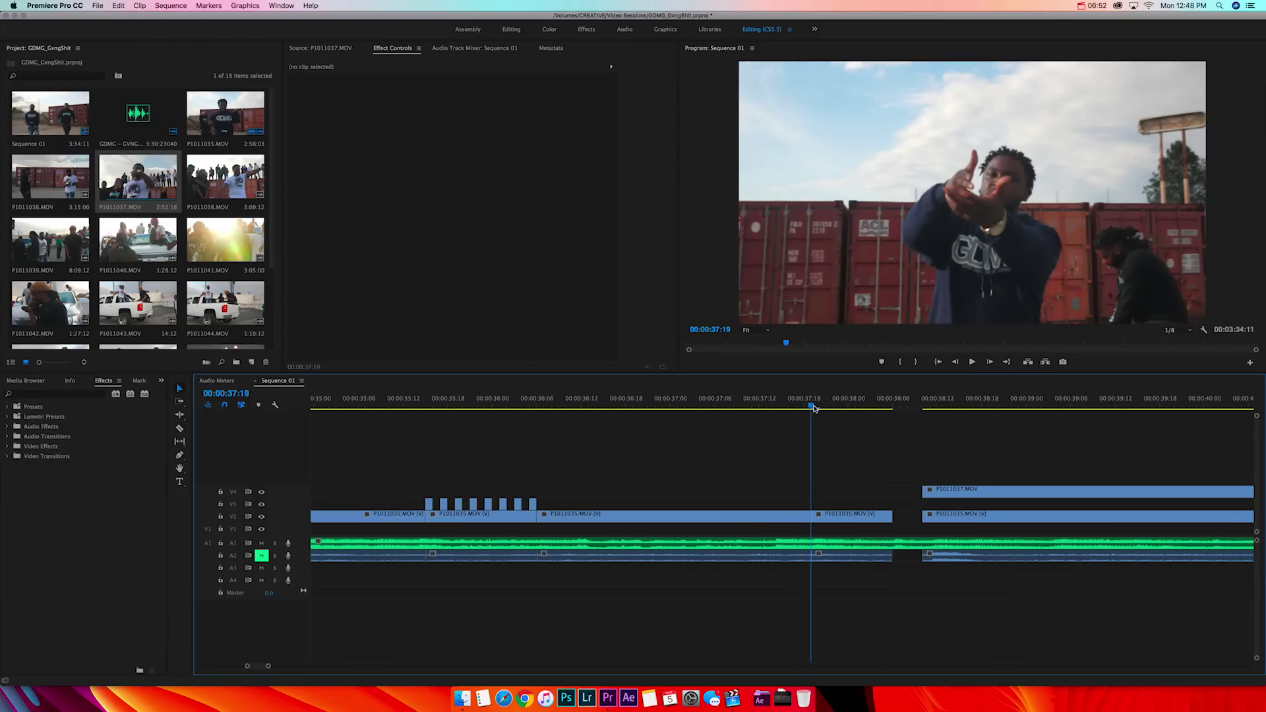
pyautogui.moveTo(858, 405); pyautogui.dragTo(893, 407)
pyautogui.click(861, 520)
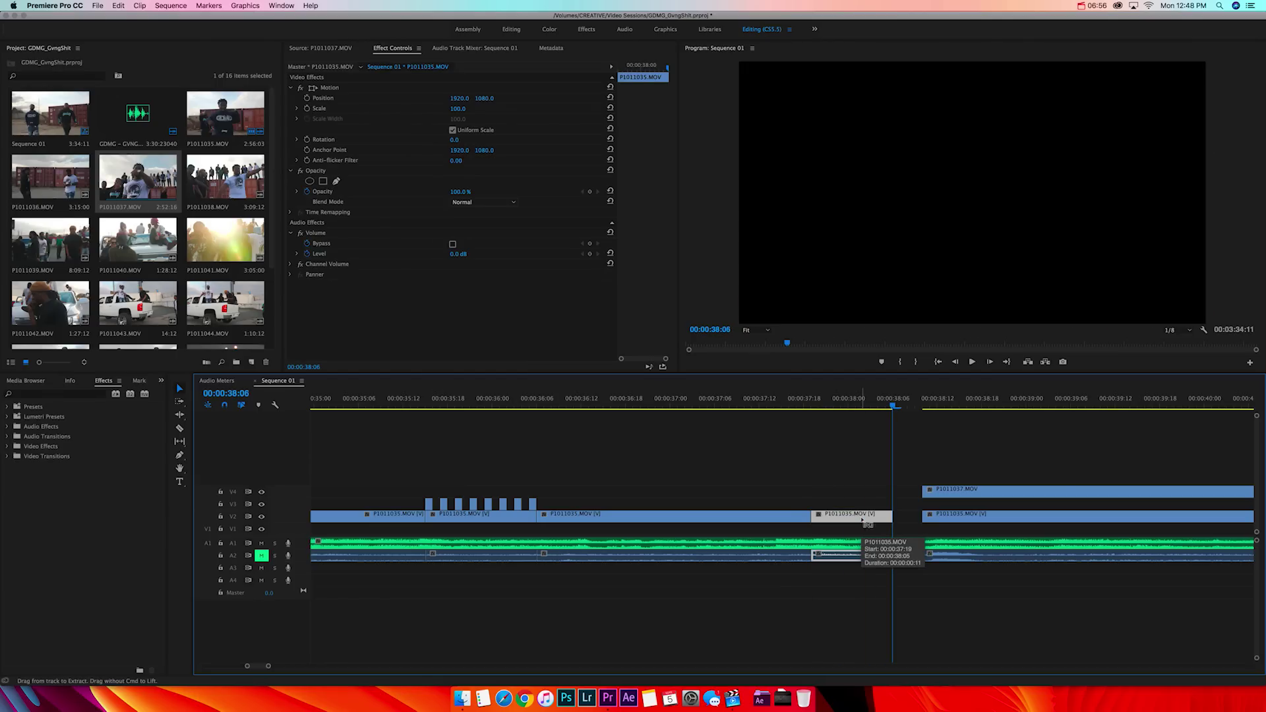
pyautogui.press('super+v')
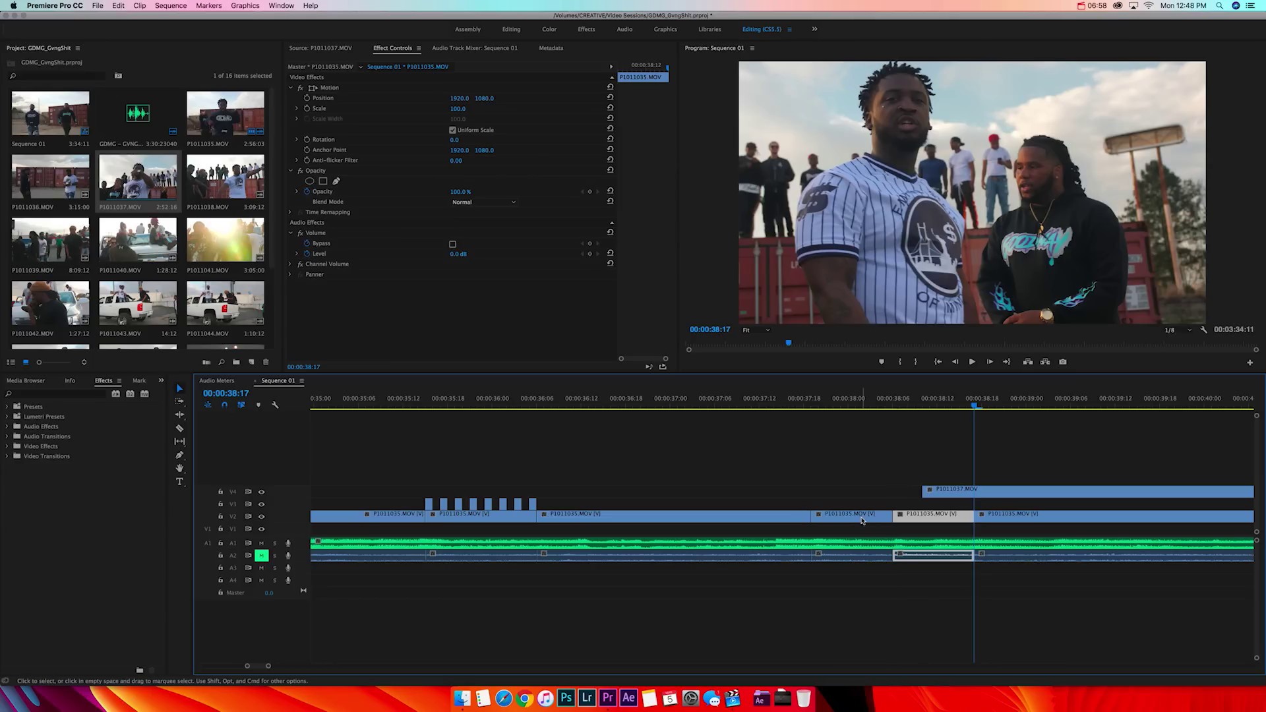
# Cut the V4 clip P1011037.MOV at 00:00:38:17 and delete the part before the cut
pyautogui.click(843, 502)
pyautogui.moveTo(809, 407); pyautogui.dragTo(974, 406)
pyautogui.press('c')
pyautogui.click(974, 491)
pyautogui.press('v')
pyautogui.click(947, 492)
pyautogui.press('Delete')
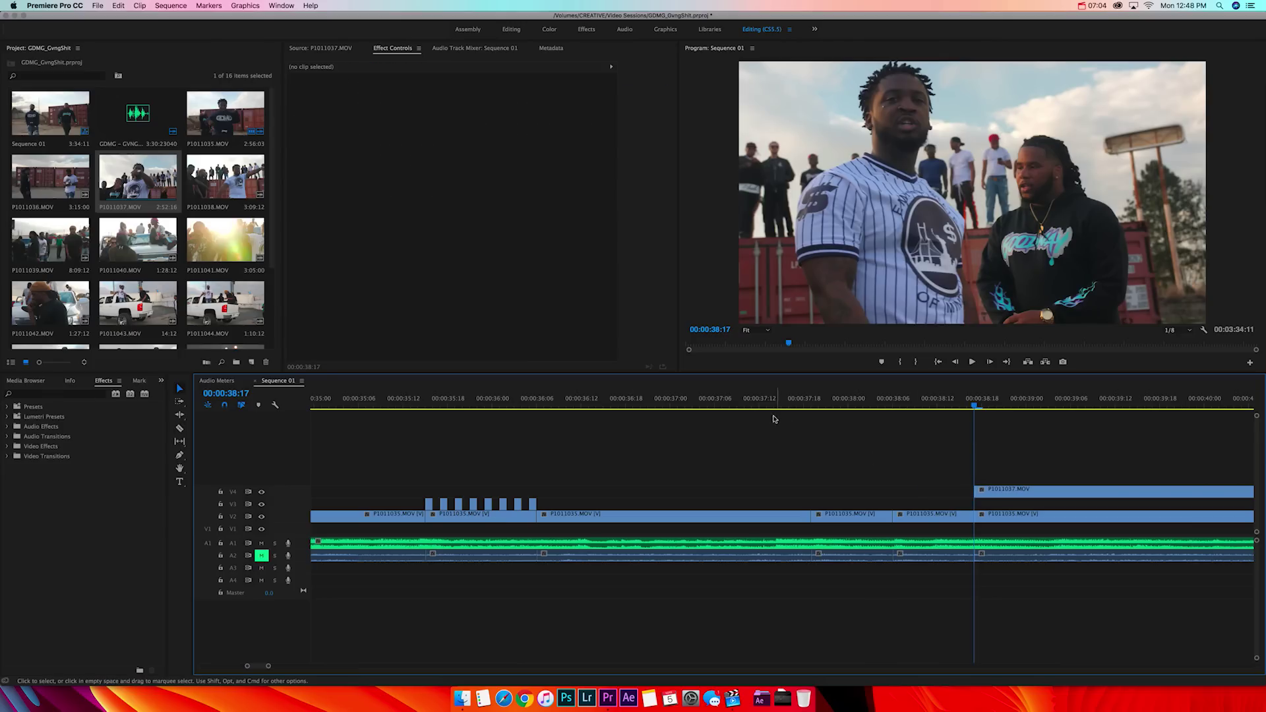
# Set the speed of the V2 clip at 00:00:38:06 to 200% and move the V4 clip P1011037.MOV to start right after it
pyautogui.click(924, 521)
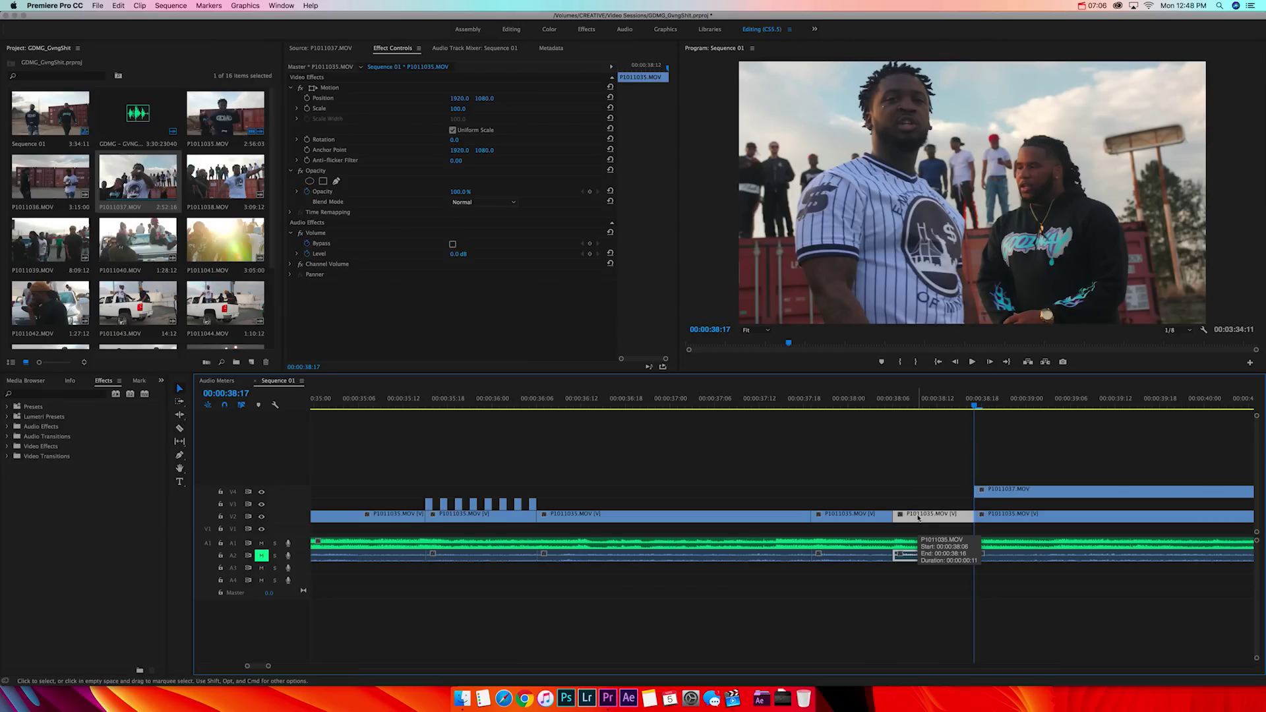
pyautogui.press('super+r')
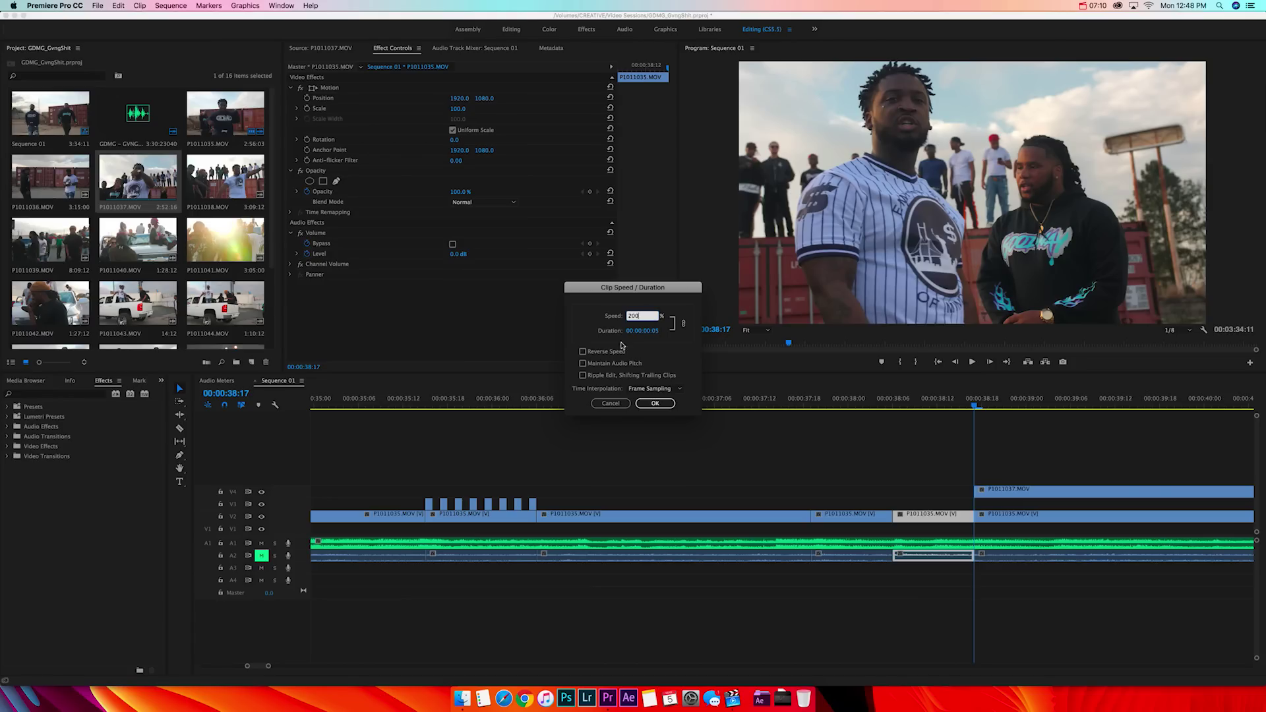
pyautogui.click(655, 403)
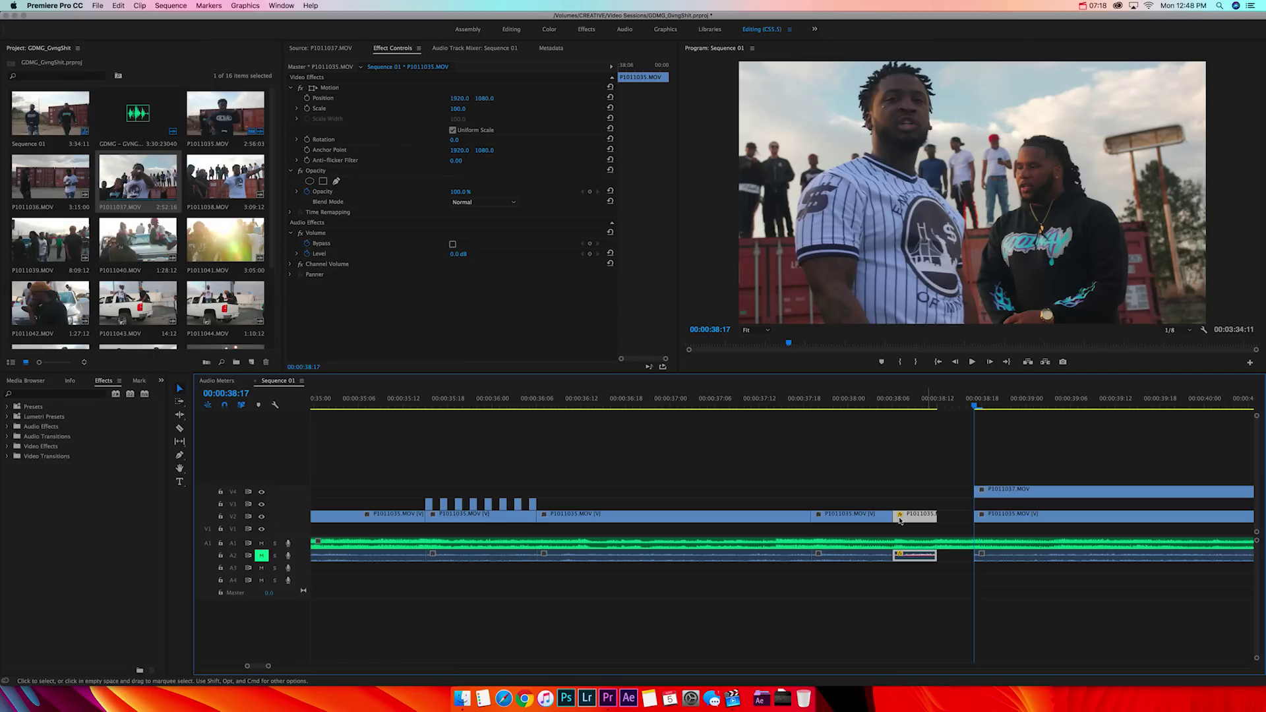
pyautogui.press('cmd+s')
pyautogui.moveTo(799, 404)
pyautogui.mouseDown()
pyautogui.moveTo(940, 408)
pyautogui.moveTo(804, 407)
pyautogui.mouseUp()
pyautogui.moveTo(976, 492); pyautogui.dragTo(939, 494)
# Play back the sped-up V2 clip and the change to the P1011037.MOV shot
pyautogui.click(759, 403)
pyautogui.press('space')
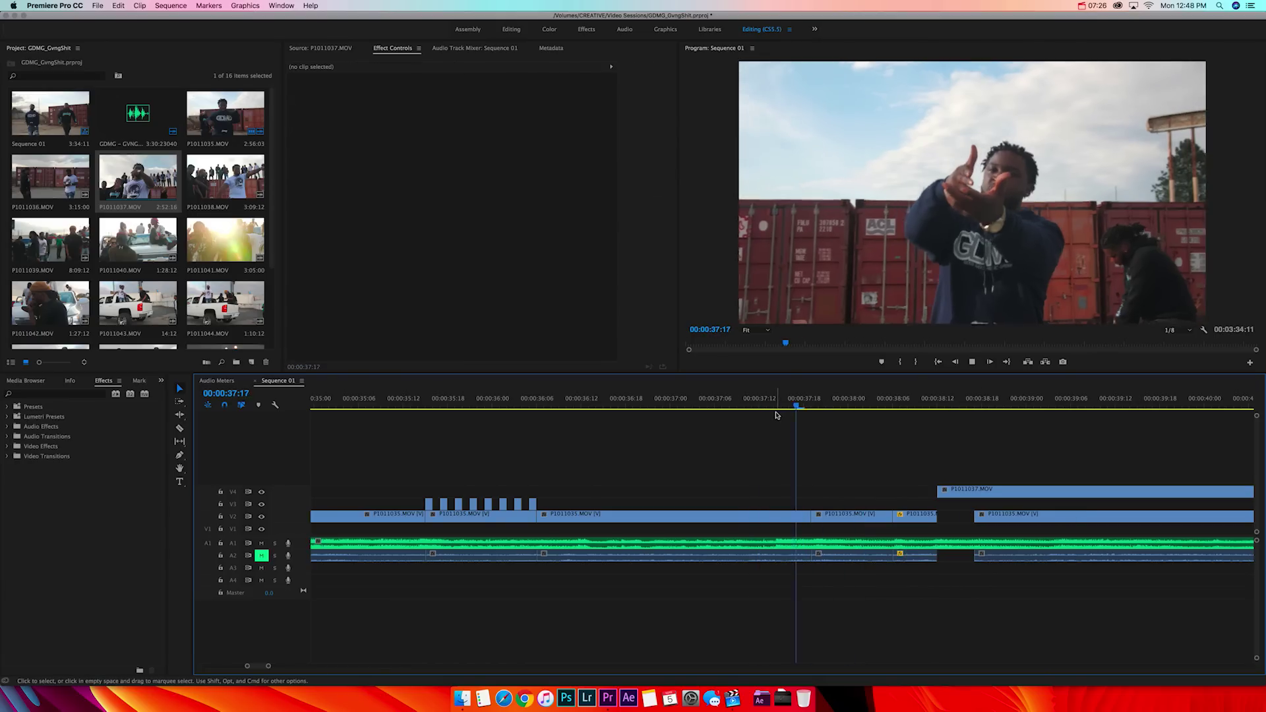
pyautogui.press('space')
pyautogui.click(774, 404)
pyautogui.press('space')
pyautogui.press('space')
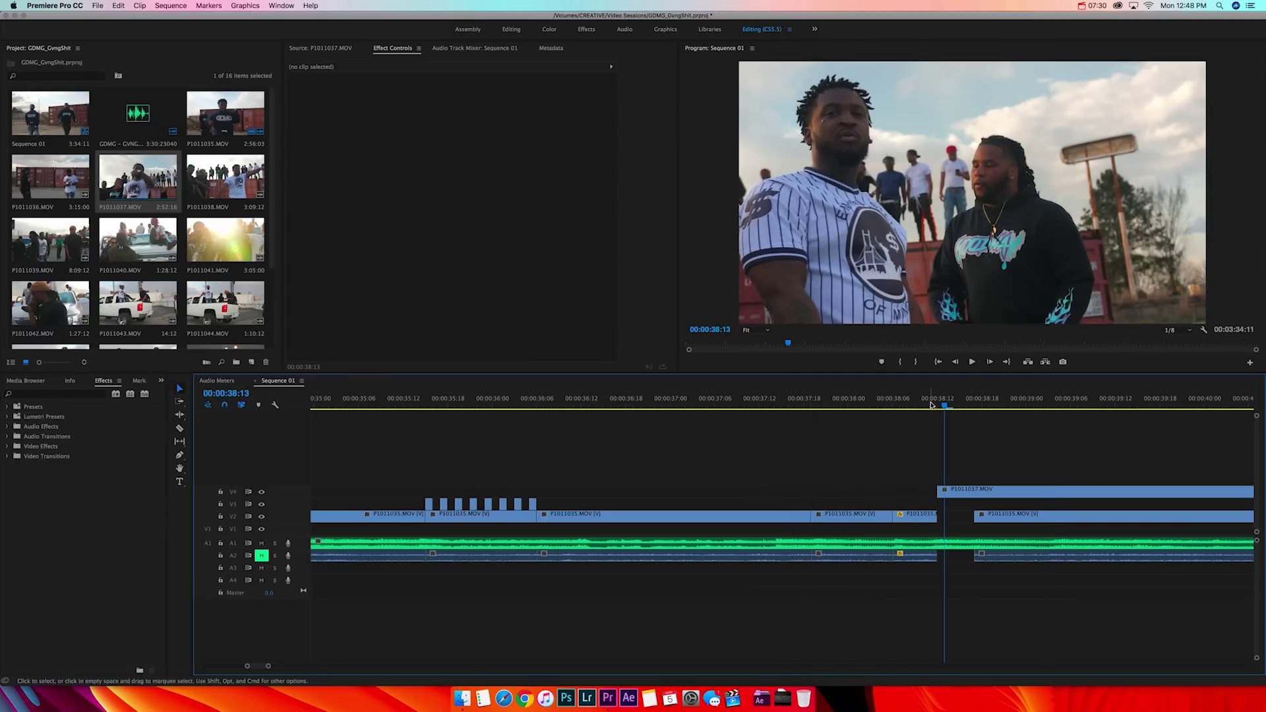
# Cut the sped-up V2 clip at 00:00:38:10
pyautogui.click(938, 406)
pyautogui.press('Left')
pyautogui.press('Left')
pyautogui.press('Left')
pyautogui.press('Left')
pyautogui.press('Left')
pyautogui.press('Left')
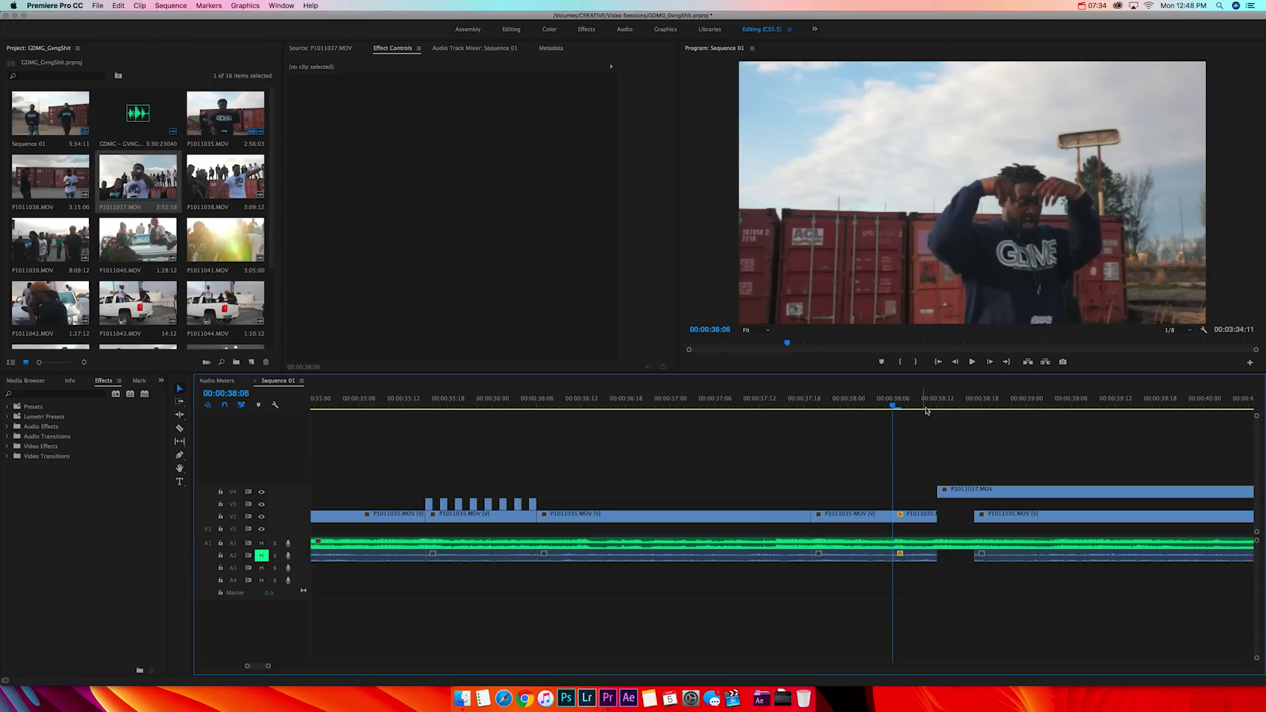
pyautogui.press('Right')
pyautogui.press('Right')
pyautogui.press('Right')
pyautogui.press('Right')
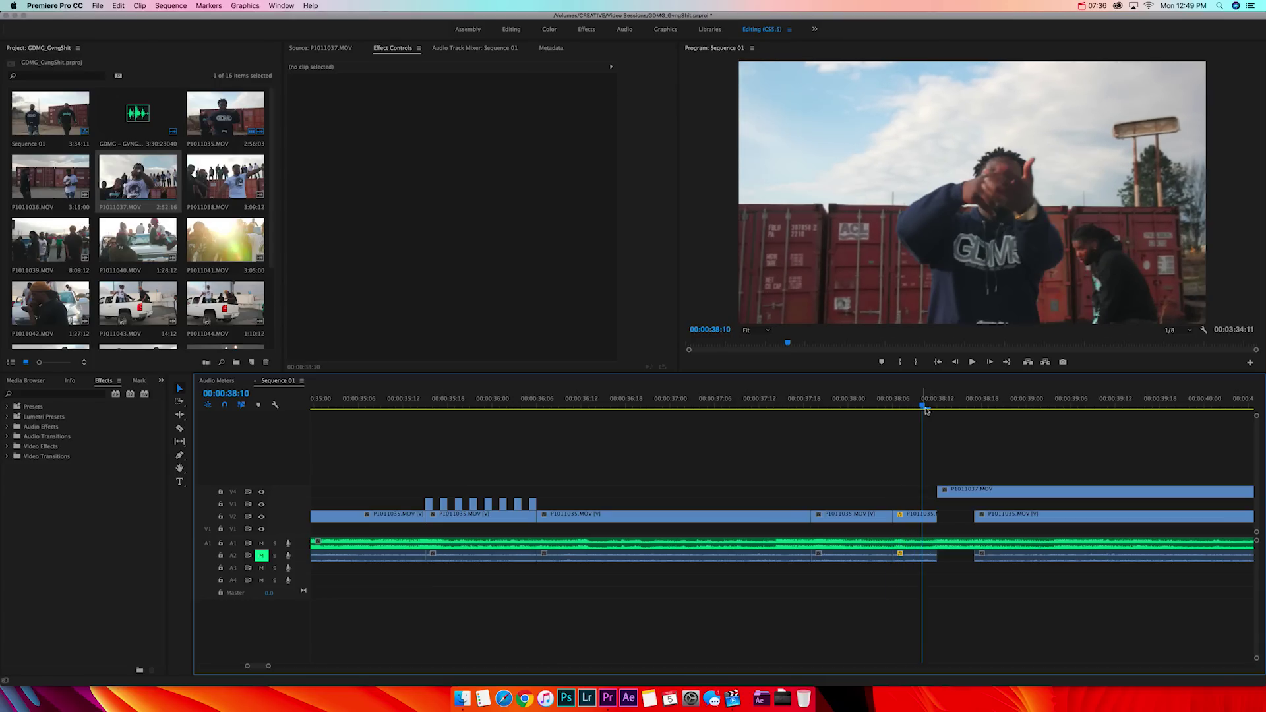
pyautogui.press('c')
pyautogui.click(930, 523)
pyautogui.press('v')
# Apply an Additive Dissolve transition to the new cut in the sped-up V2 clip
pyautogui.click(7, 456)
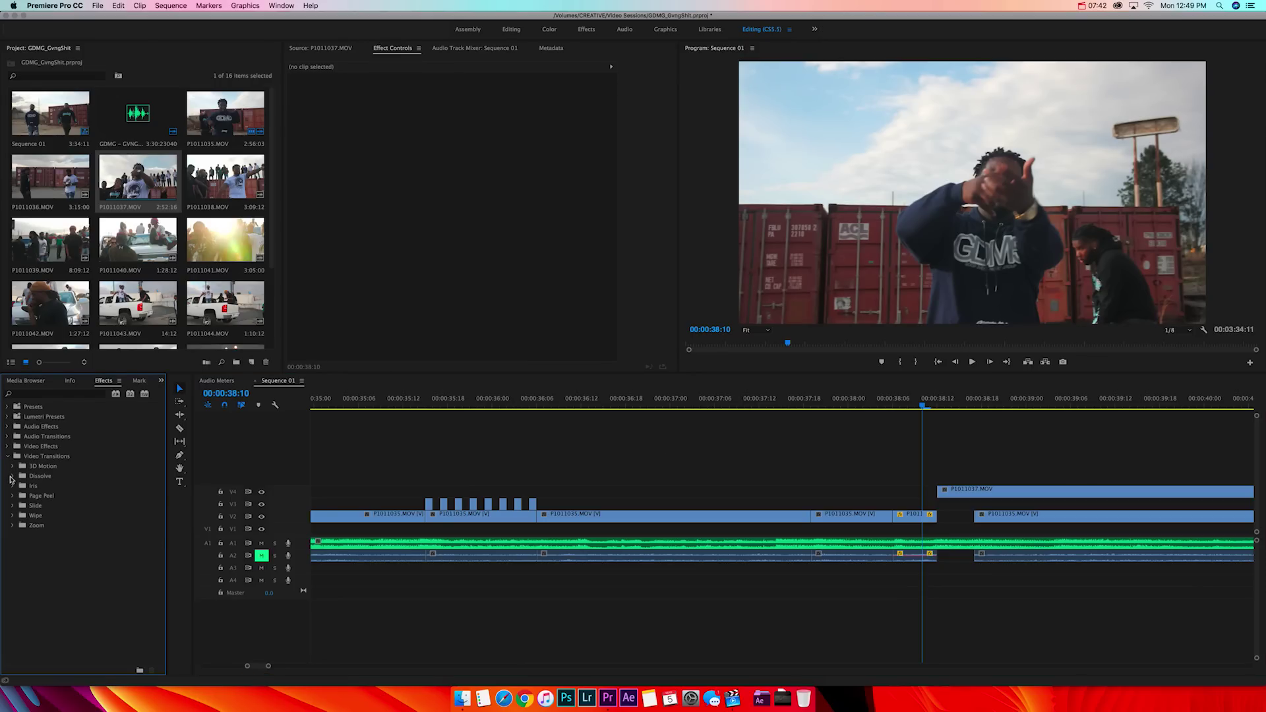
pyautogui.click(12, 476)
pyautogui.moveTo(56, 487); pyautogui.dragTo(921, 517)
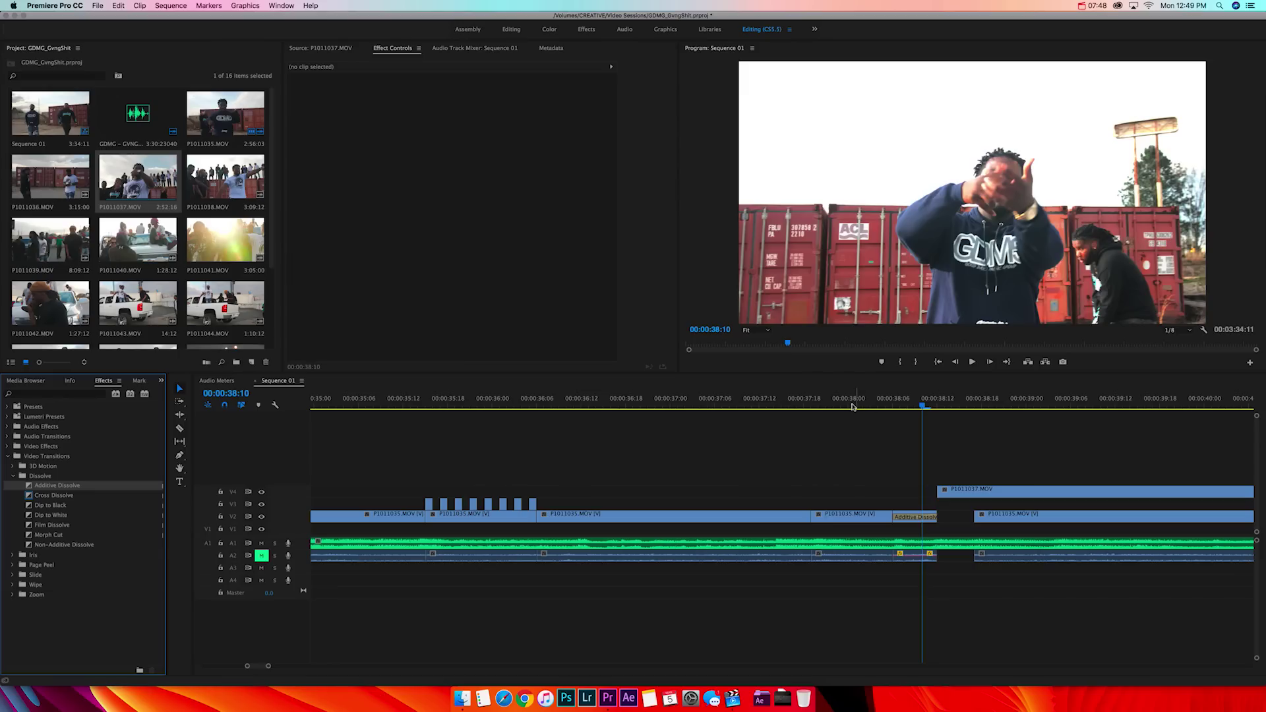
# Play back the Additive Dissolve flash from before the sped-up clip into the P1011037.MOV shot
pyautogui.click(852, 406)
pyautogui.press('space')
pyautogui.click(807, 405)
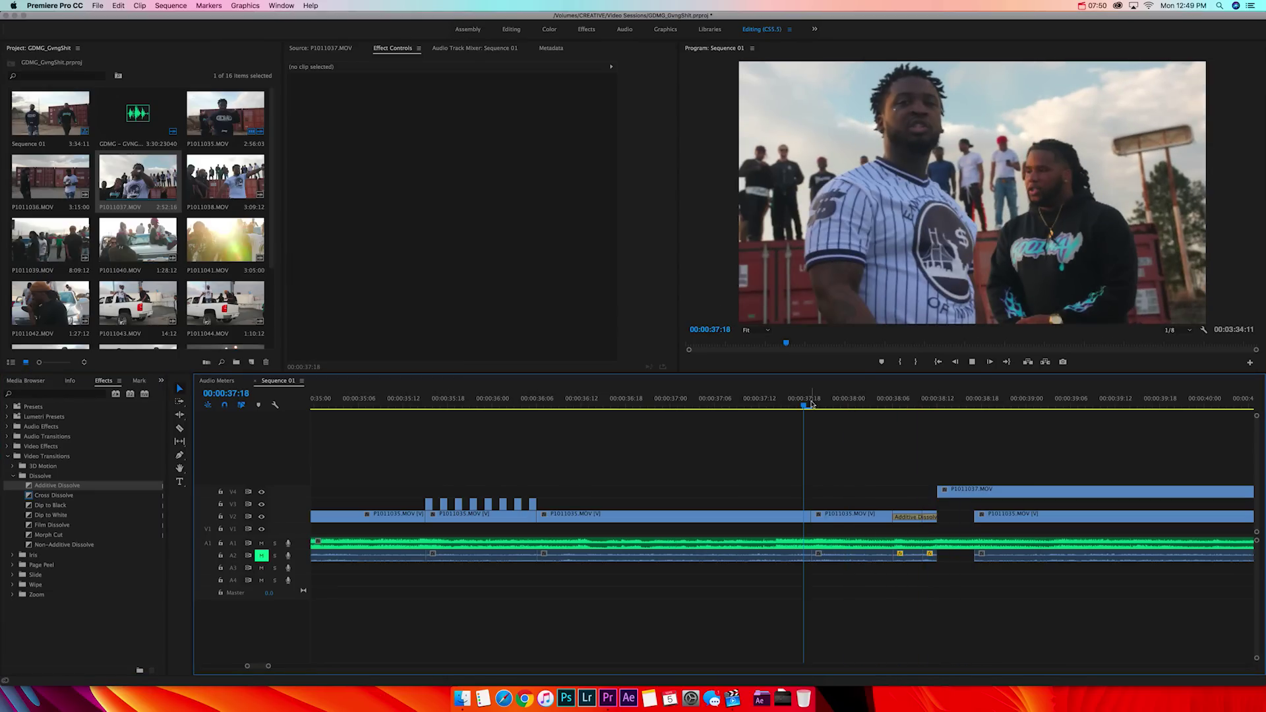
pyautogui.moveTo(812, 405); pyautogui.dragTo(783, 406)
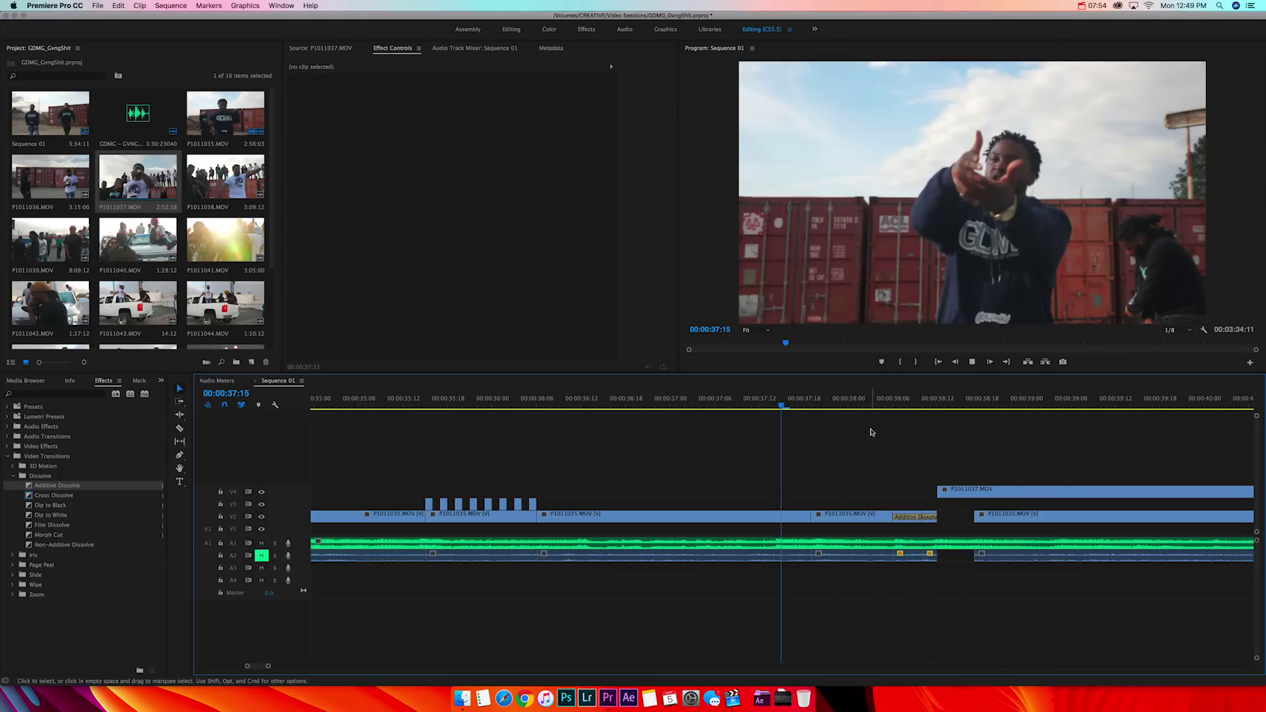
pyautogui.press('space')
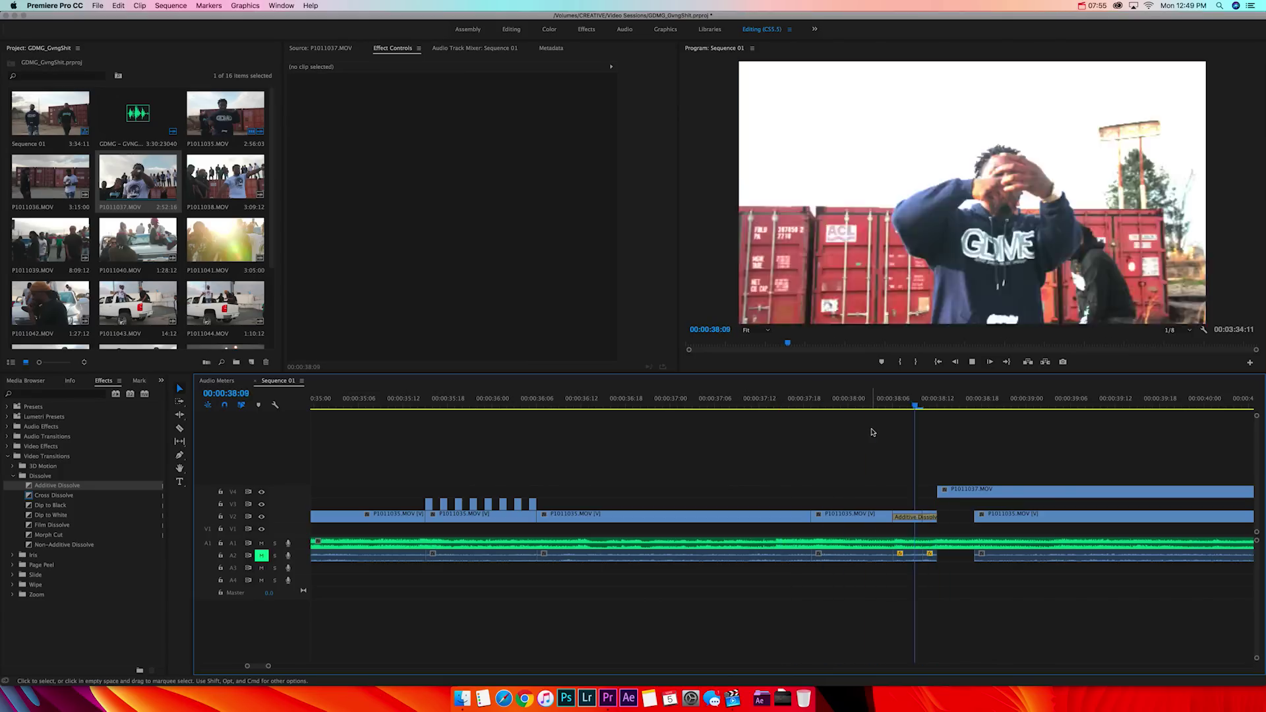
pyautogui.press('space')
pyautogui.click(826, 405)
pyautogui.press('space')
pyautogui.press('space')
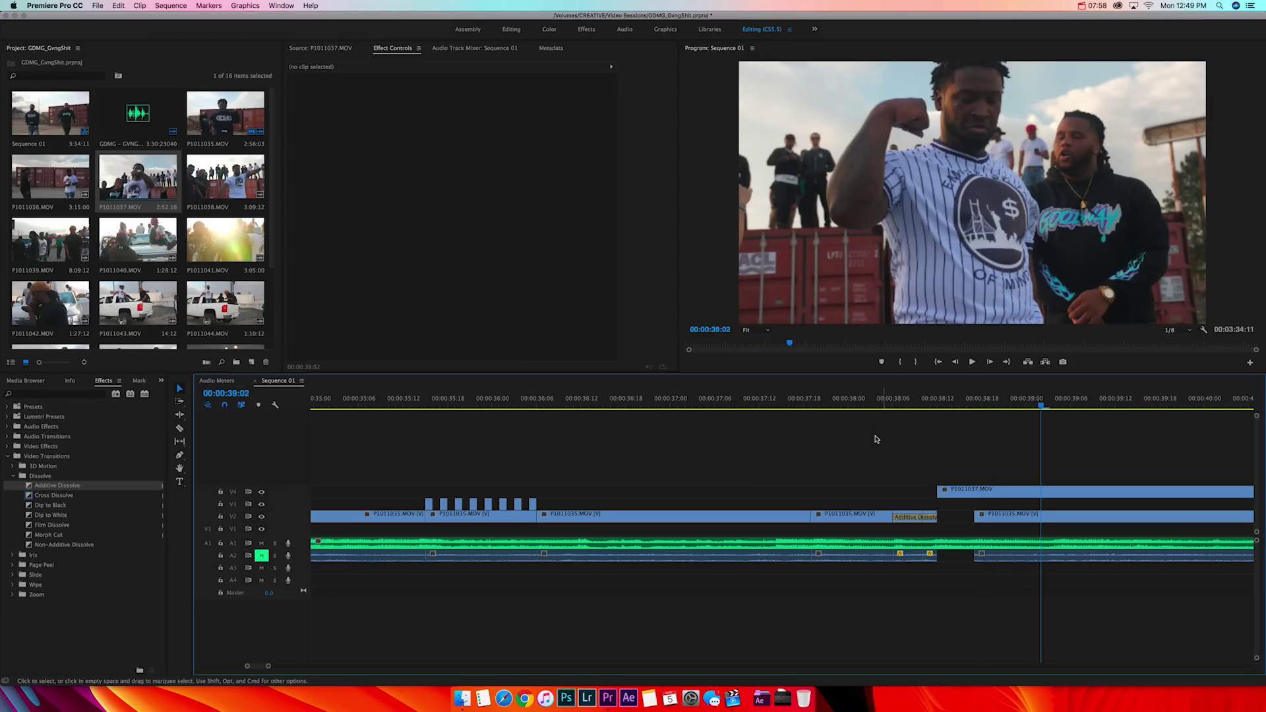
# Play the section before 00:00:43:00 and delete the short V3 overlay with its dissolve above the V2 clip at 00:00:42:16
pyautogui.press('-')
pyautogui.press('-')
pyautogui.press('-')
pyautogui.press('=')
pyautogui.press('=')
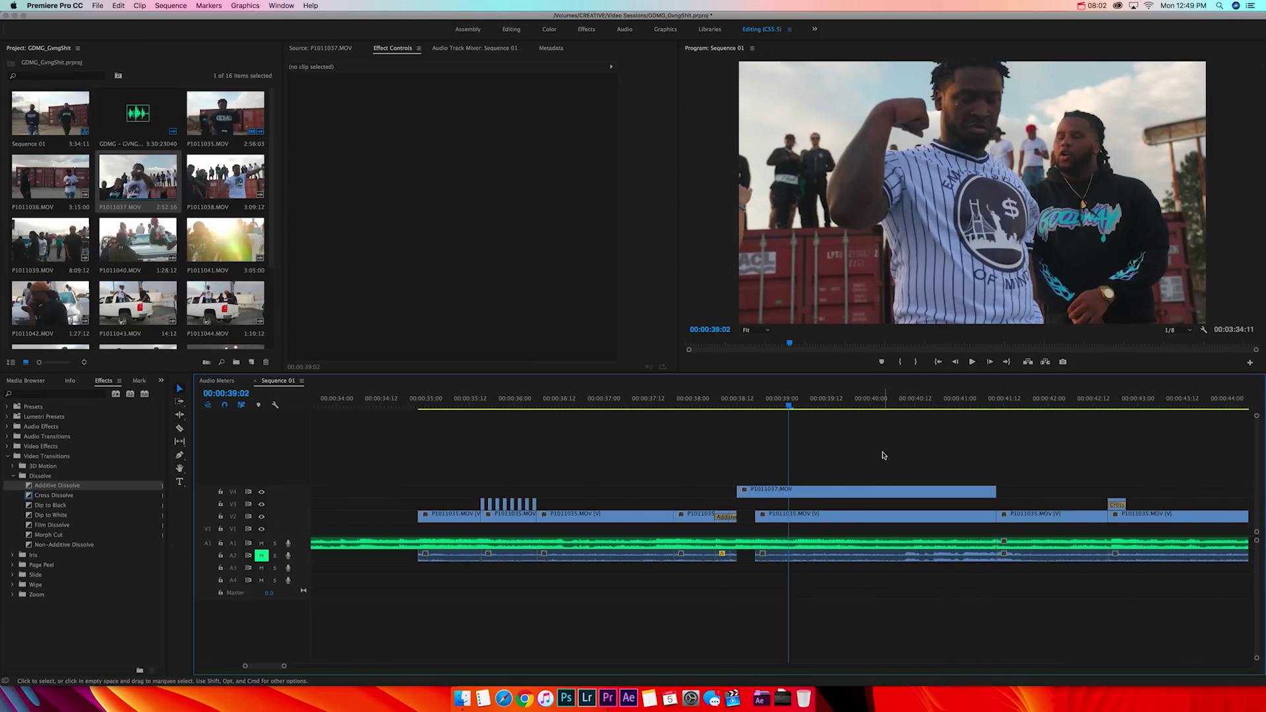
pyautogui.click(959, 405)
pyautogui.press('space')
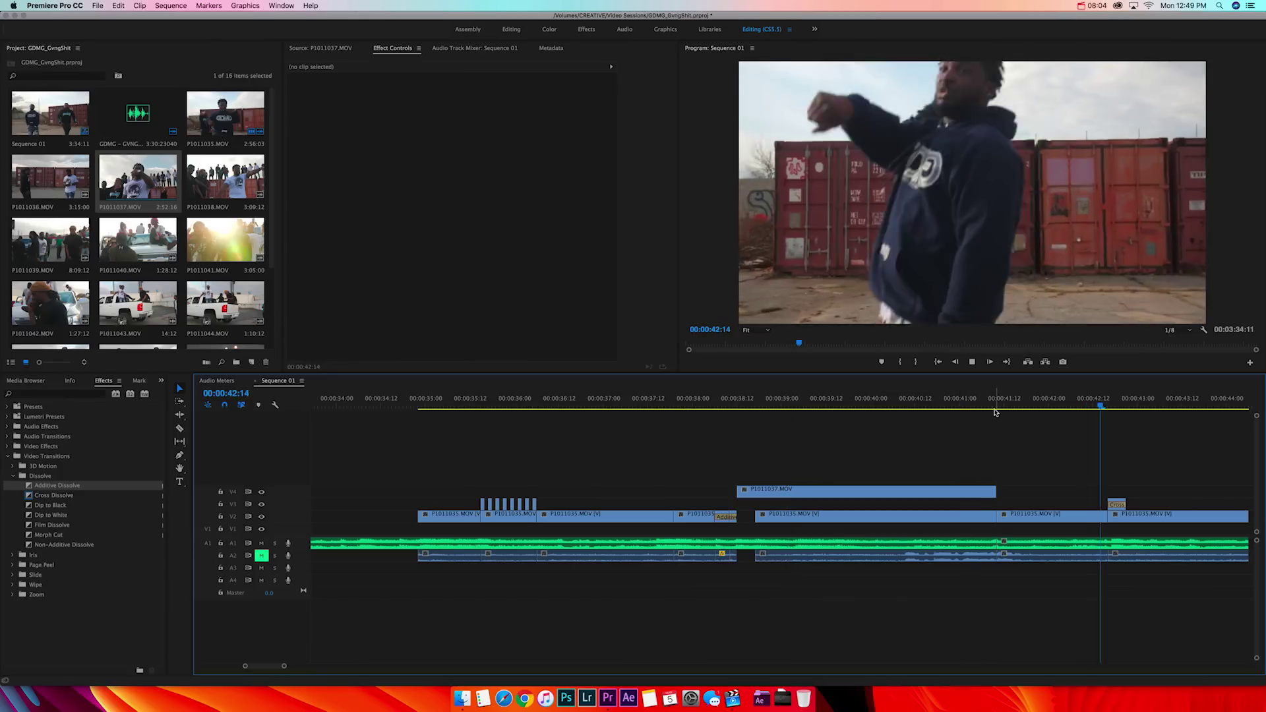
pyautogui.press('space')
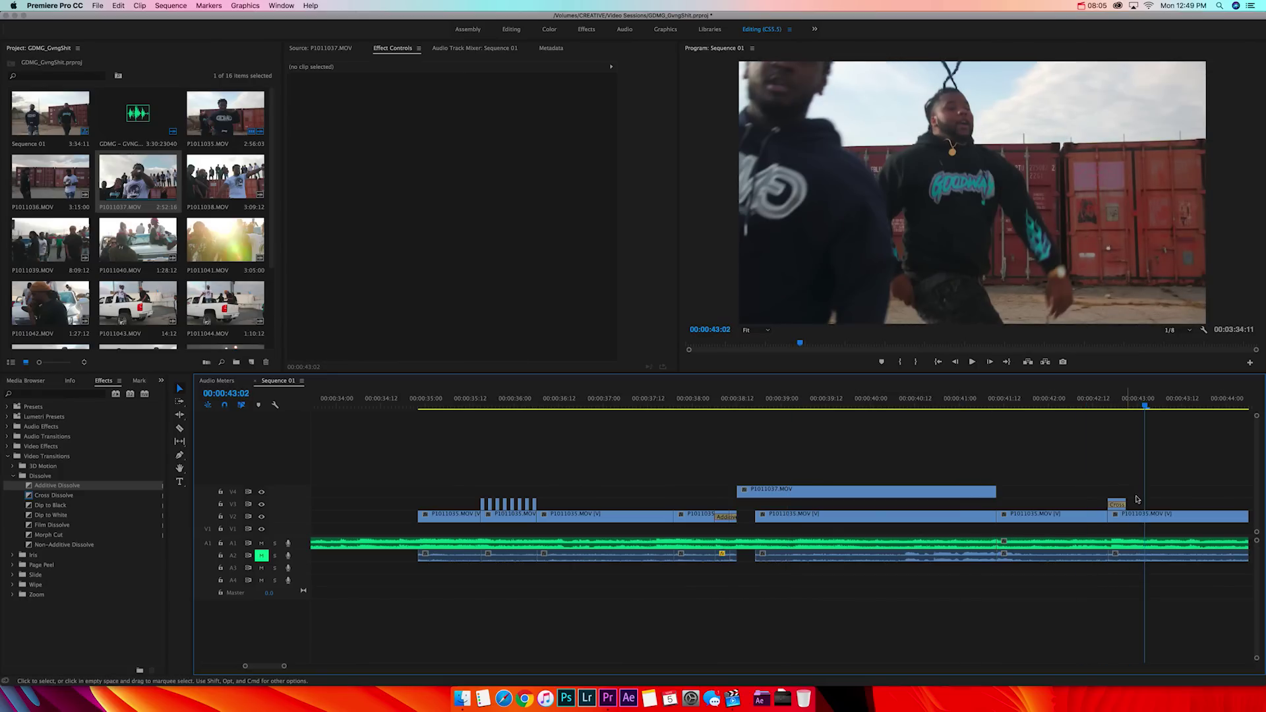
pyautogui.click(1115, 504)
pyautogui.press('Delete')
# Review the cut at 00:00:42:16 and duplicate the V2 clip that starts there onto V3
pyautogui.press('=')
pyautogui.press('-')
pyautogui.click(716, 402)
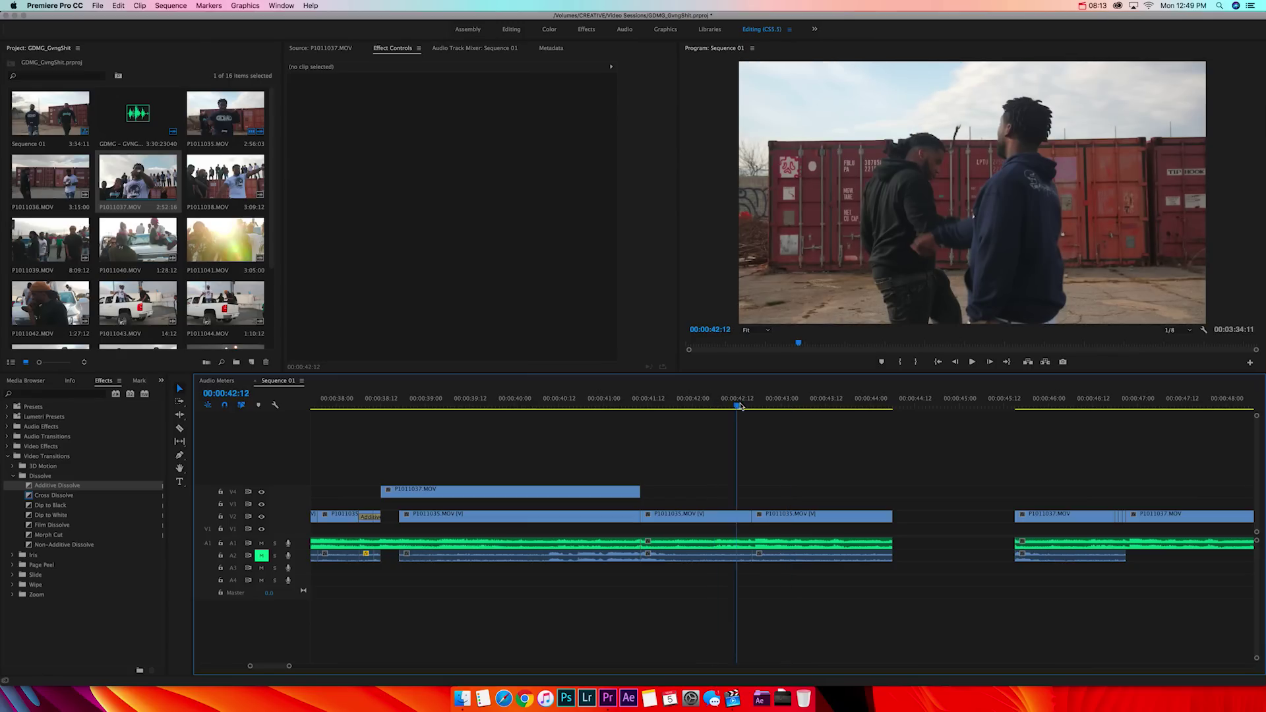
pyautogui.press('space')
pyautogui.click(718, 403)
pyautogui.press('space')
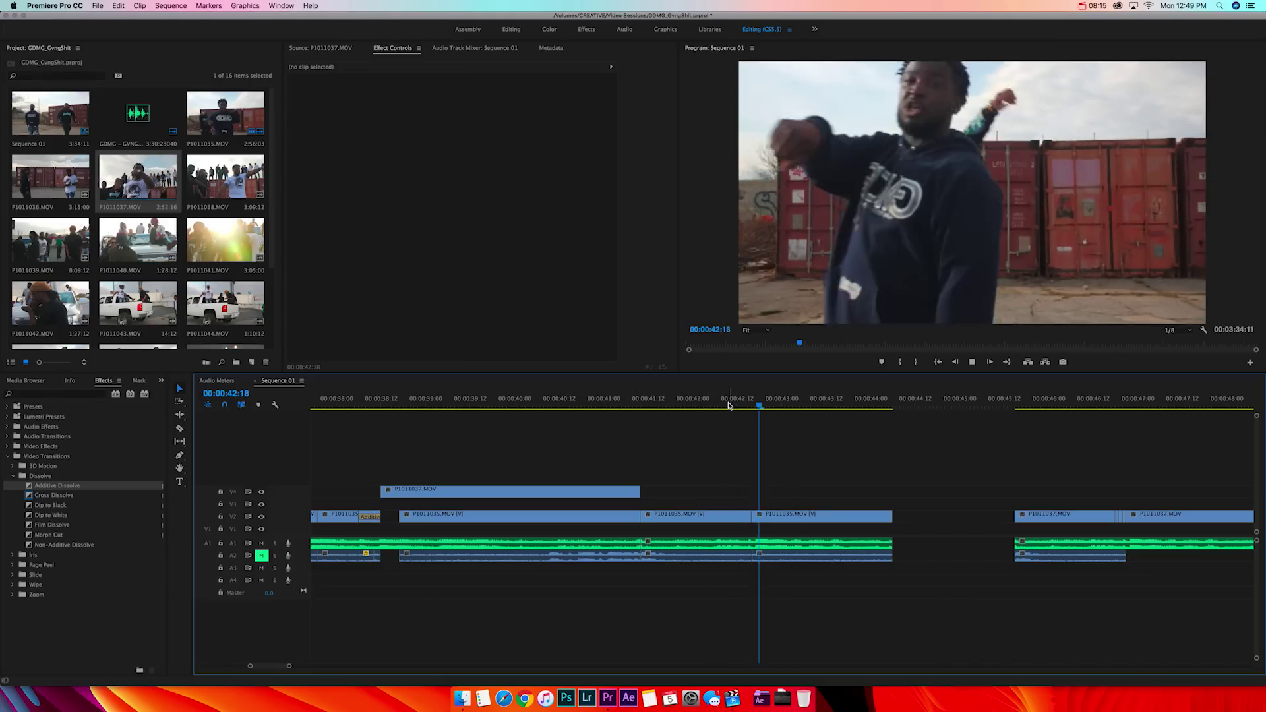
pyautogui.press('space')
pyautogui.moveTo(763, 405); pyautogui.dragTo(753, 406)
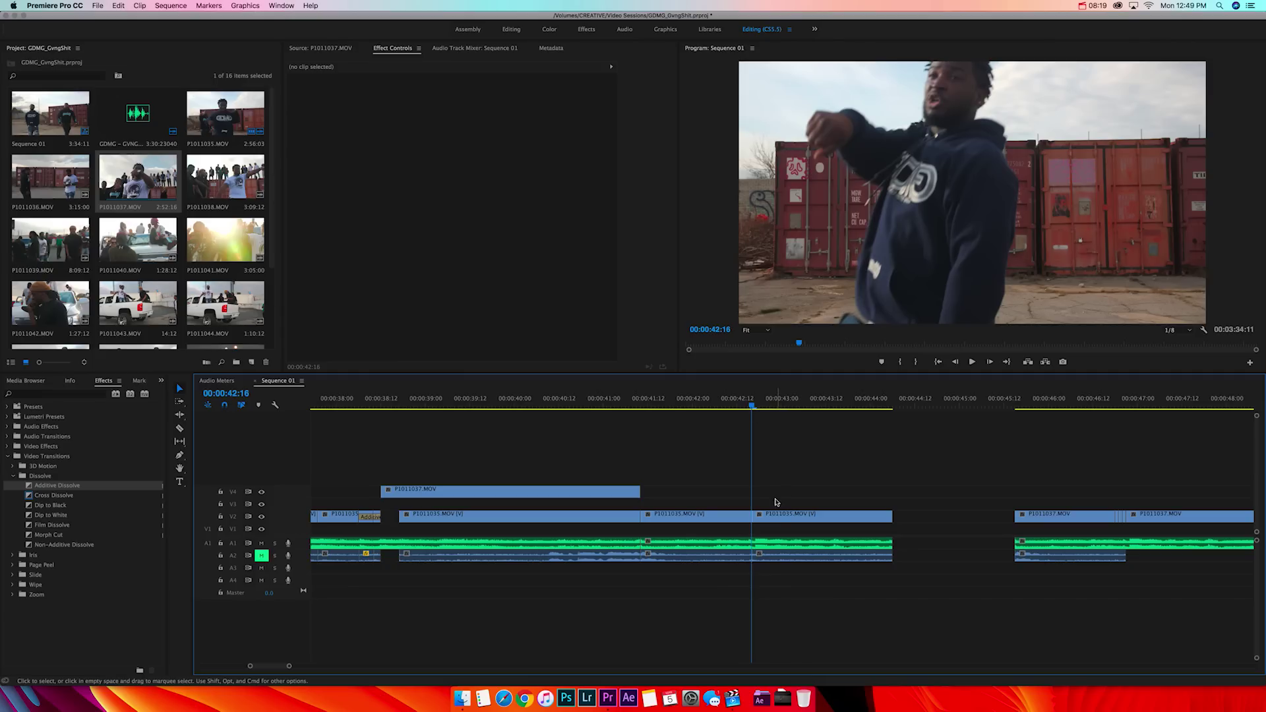
pyautogui.moveTo(778, 520); pyautogui.dragTo(780, 505)
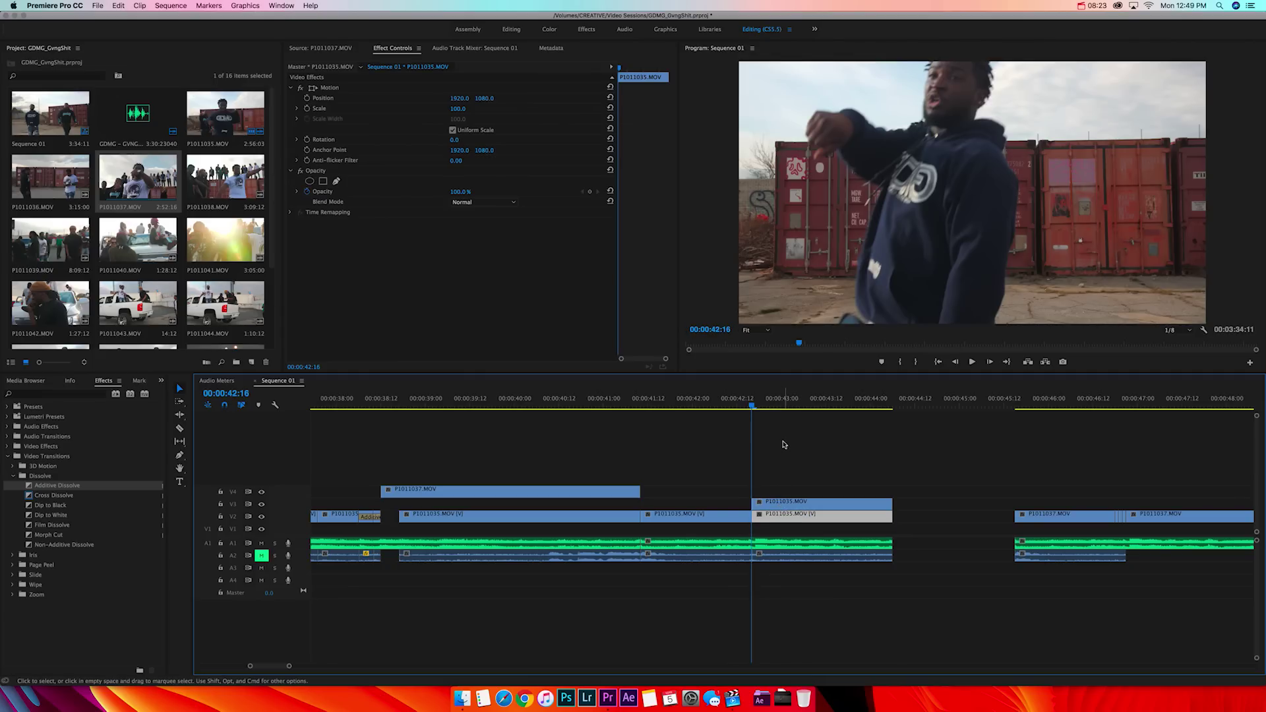
# Set the V3 copy's scale to 130, its vertical position to 1391 and its blend mode to Screen
pyautogui.click(769, 505)
pyautogui.click(458, 109)
pyautogui.write('130')
pyautogui.press('Return')
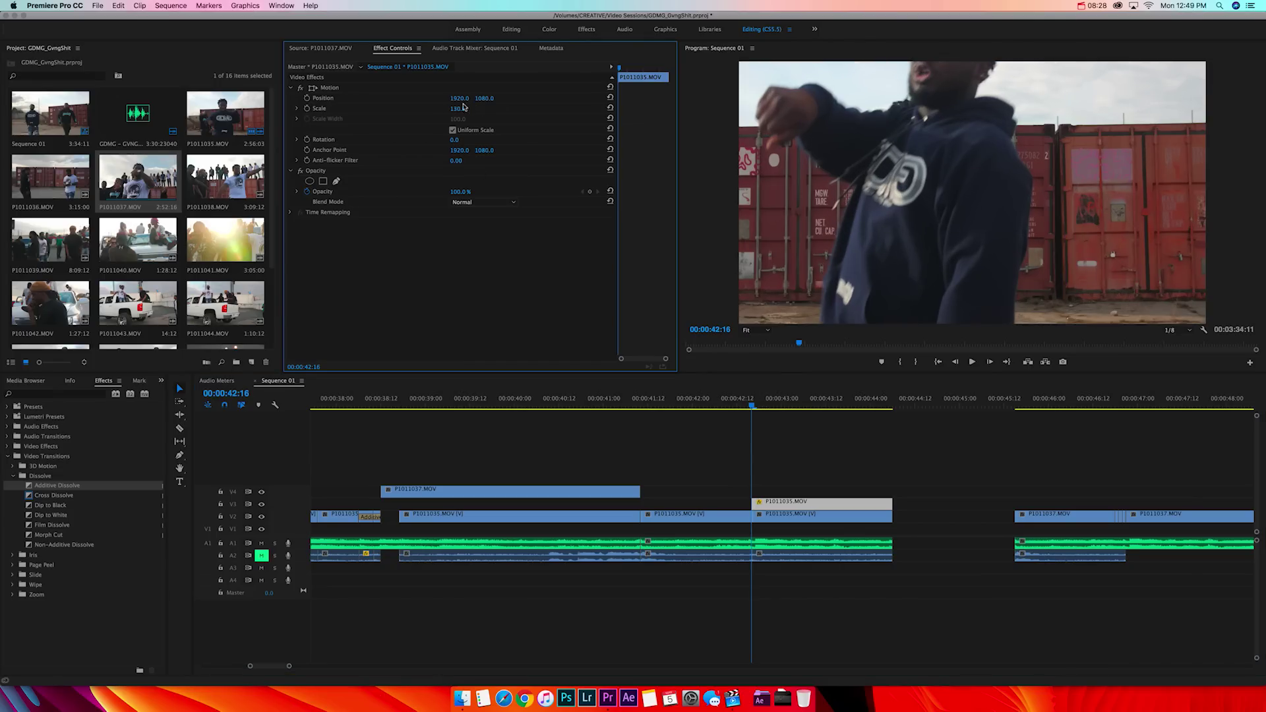
pyautogui.moveTo(480, 101); pyautogui.dragTo(686, 101)
pyautogui.click(470, 203)
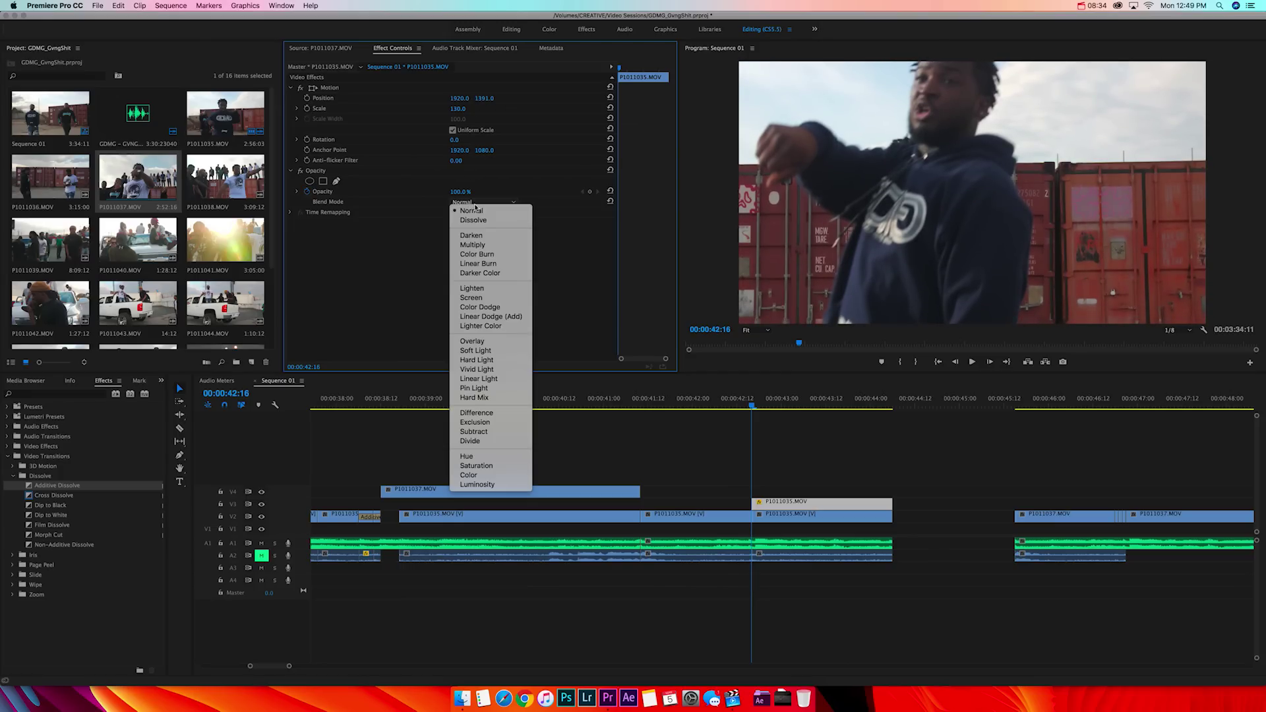
pyautogui.click(482, 300)
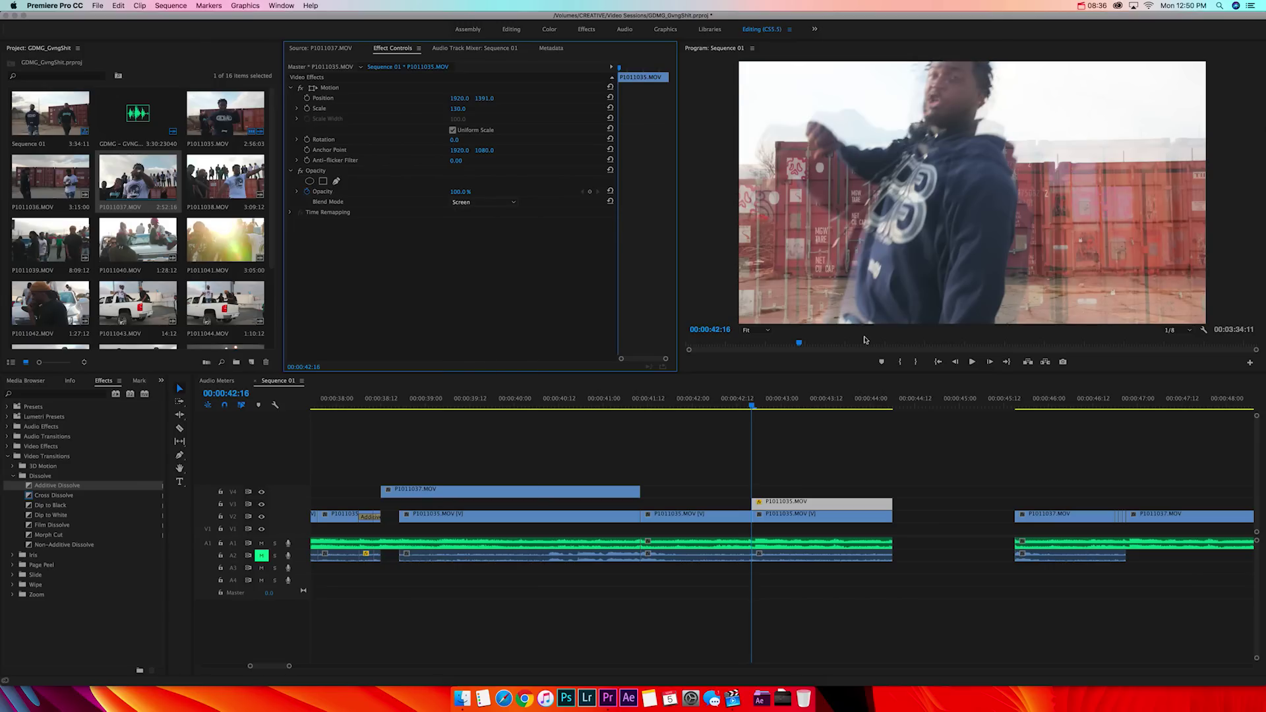
# Set the speed of the V3 overlay clip to 250%
pyautogui.click(791, 502)
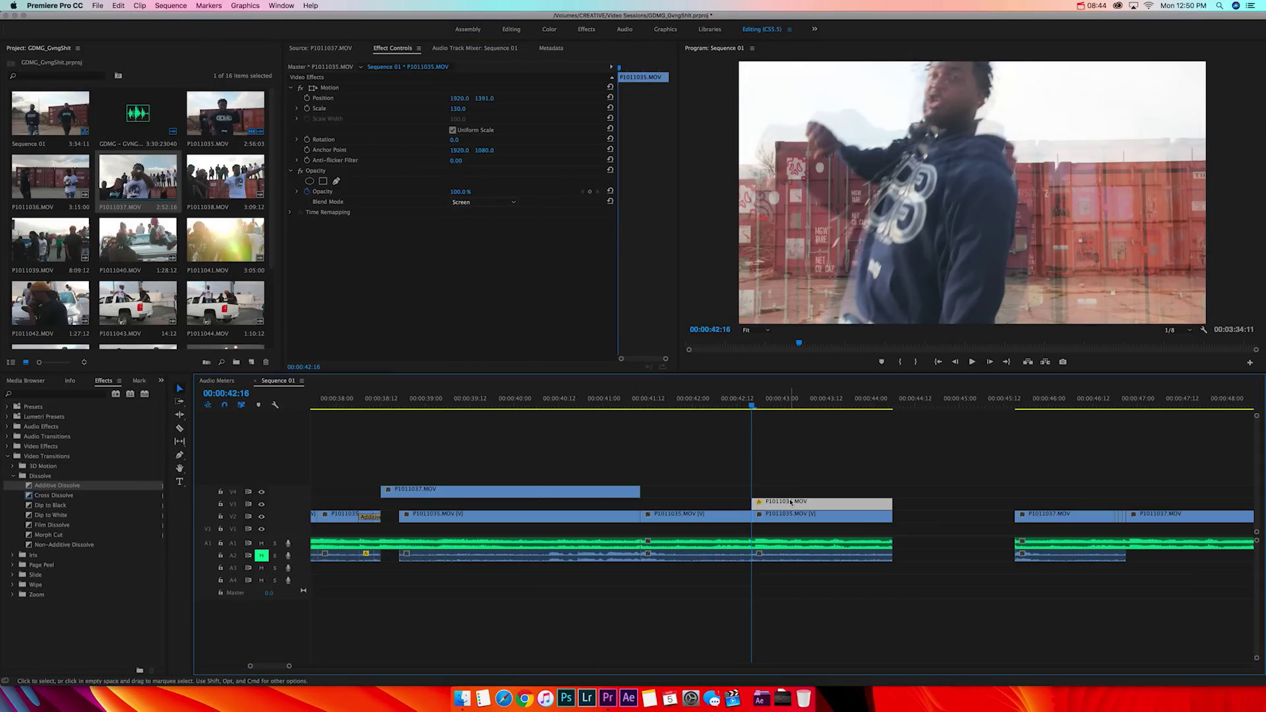
pyautogui.press('super+r')
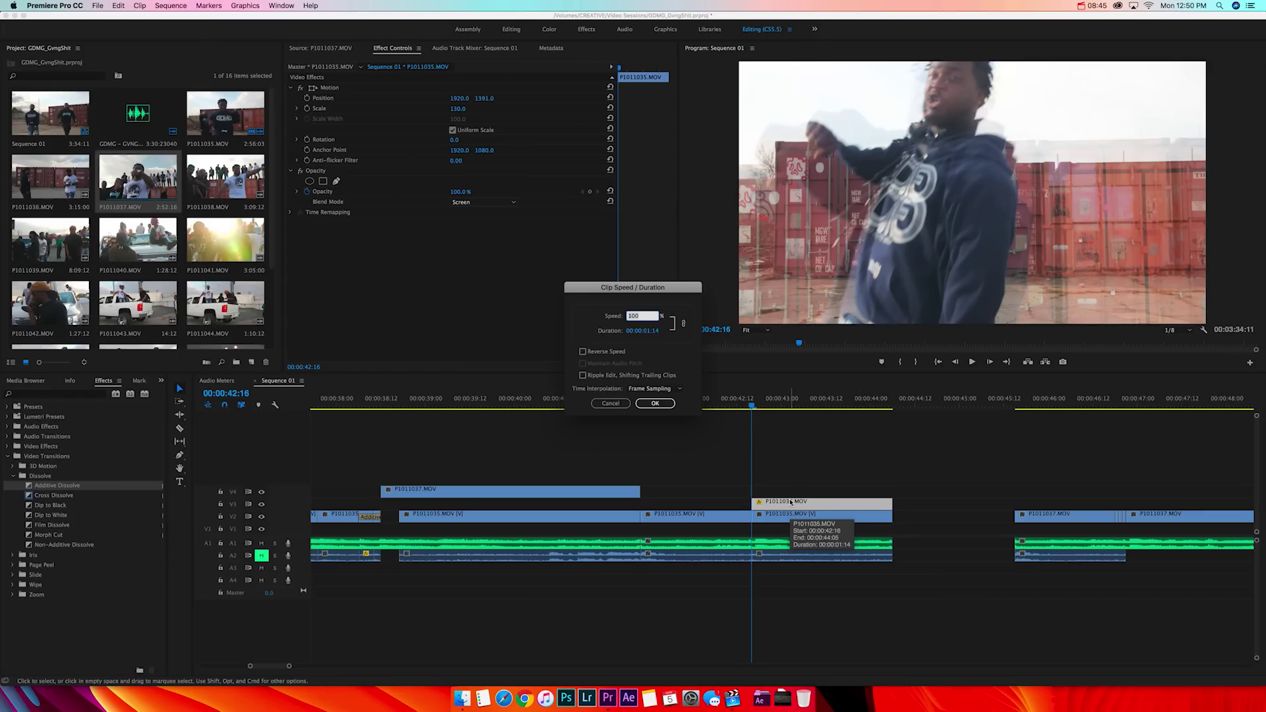
pyautogui.press('Return')
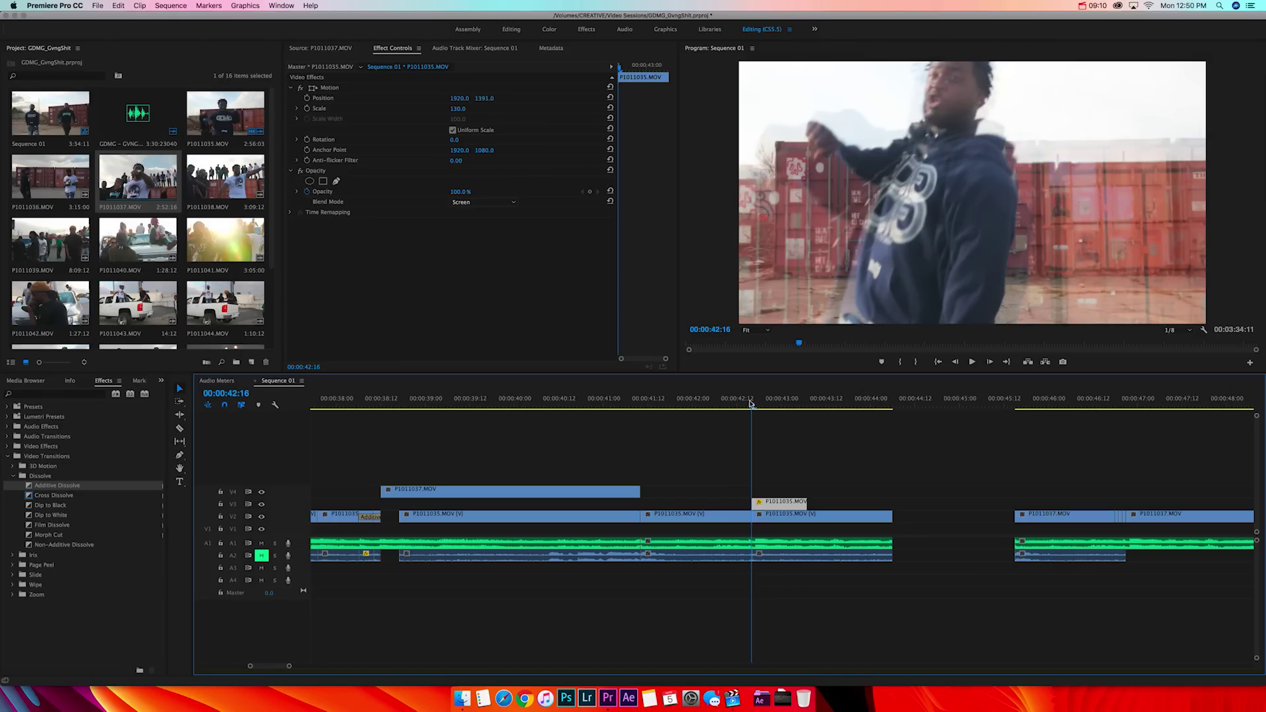
# Cut the V3 overlay clip at 00:00:42:21 and delete the part after the cut
pyautogui.hotkey('shift', 'Right')
pyautogui.press('c')
pyautogui.click(771, 505)
pyautogui.press('v')
pyautogui.click(787, 506)
pyautogui.press('Delete')
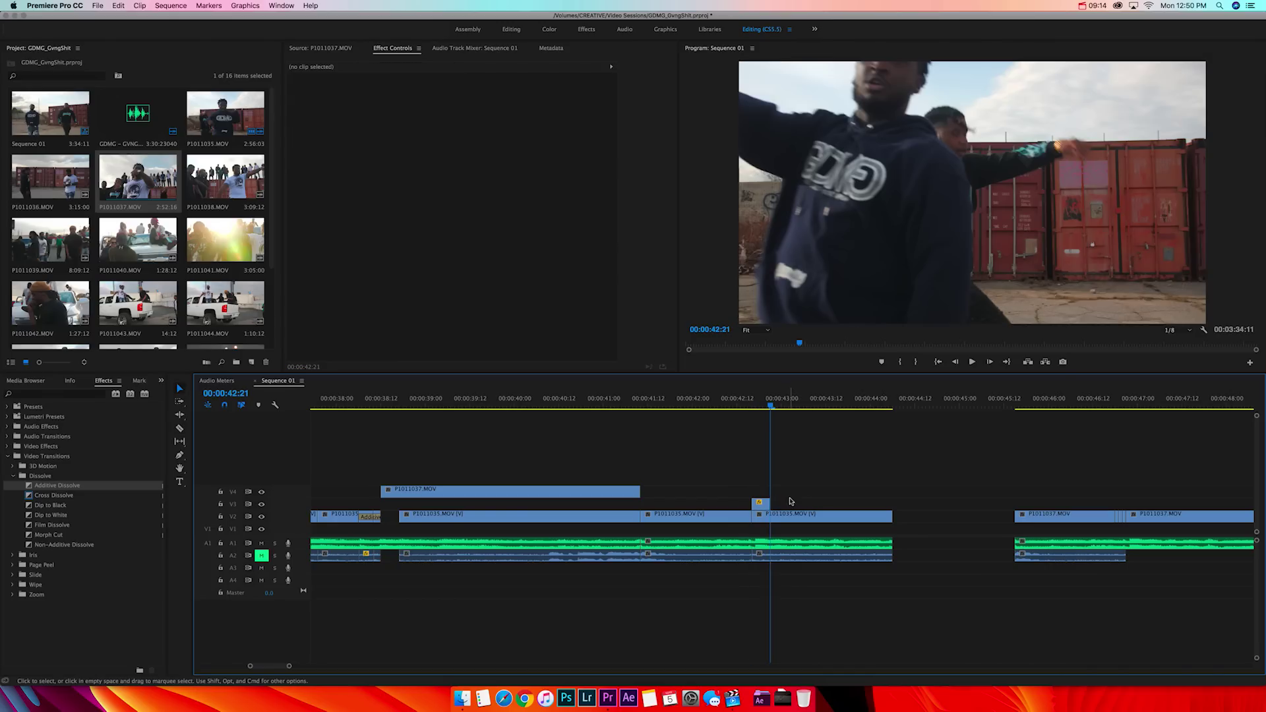
# Apply a Cross Dissolve transition to the end of the short V3 overlay clip
pyautogui.press('=')
pyautogui.press('=')
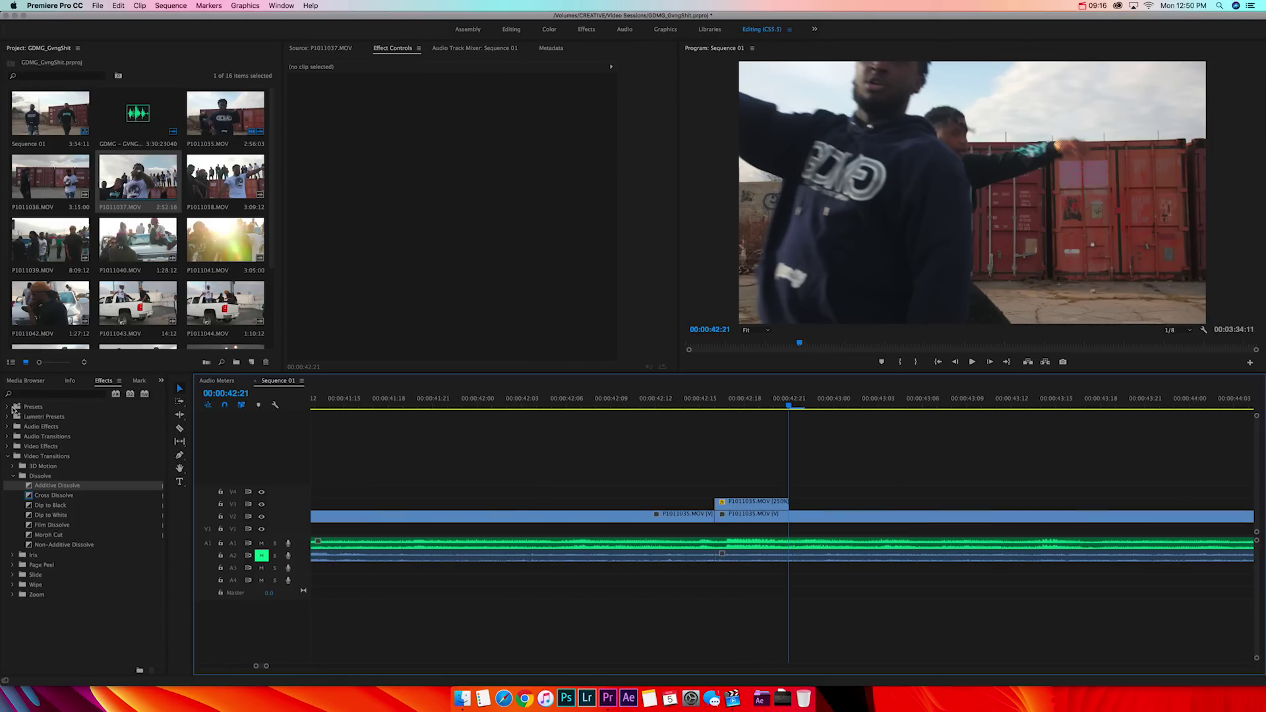
pyautogui.moveTo(54, 495); pyautogui.dragTo(786, 503)
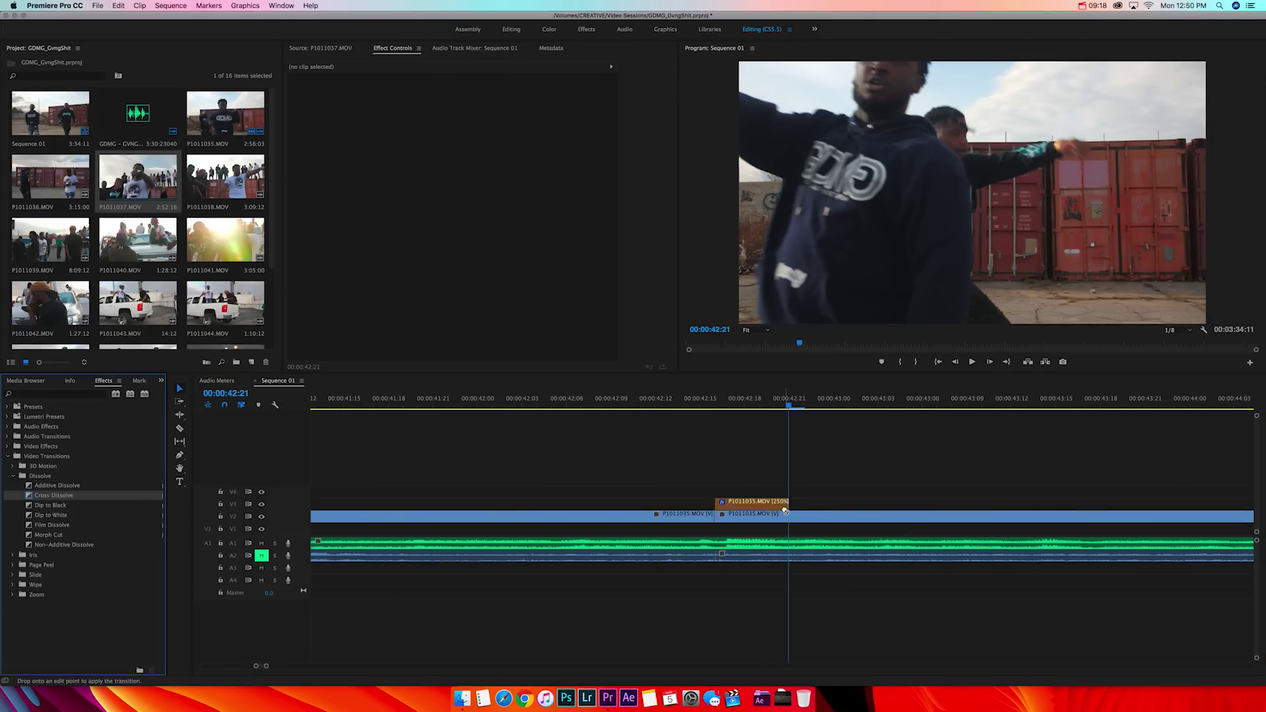
# Play back the dissolving V3 overlay several times from about 00:00:42:07
pyautogui.click(685, 405)
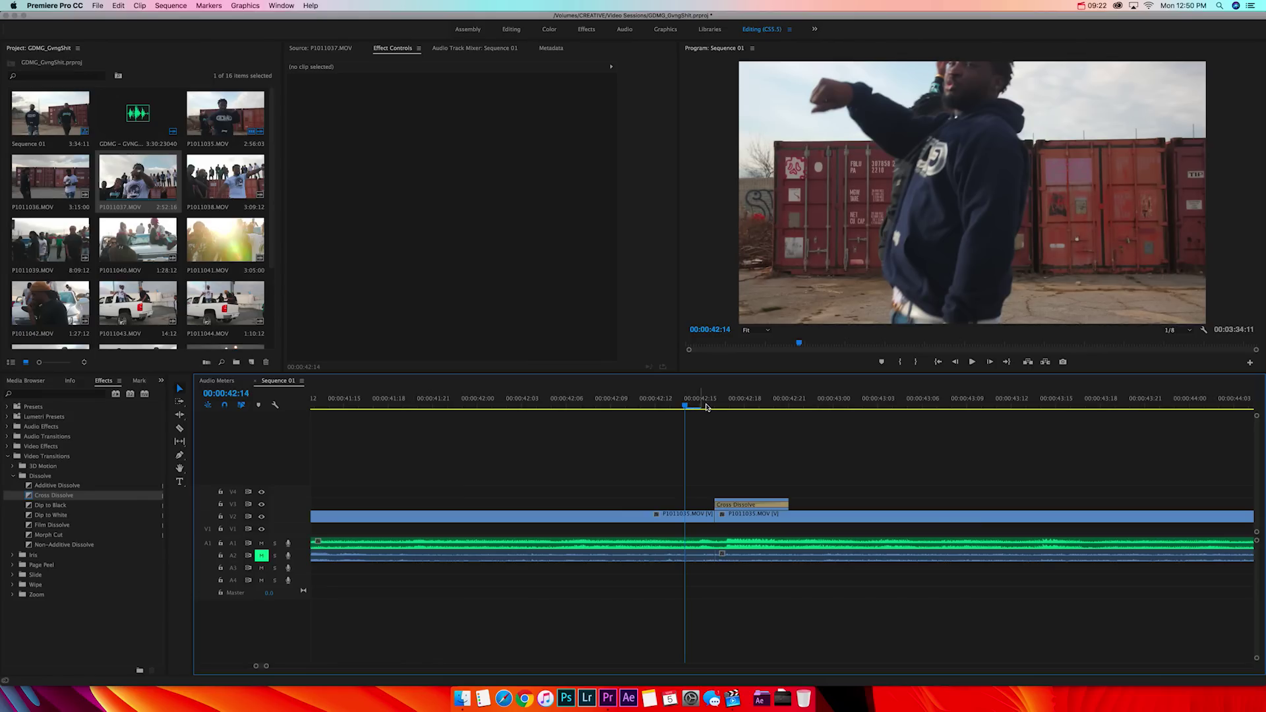
pyautogui.moveTo(683, 404); pyautogui.dragTo(596, 400)
pyautogui.press('space')
pyautogui.click(586, 402)
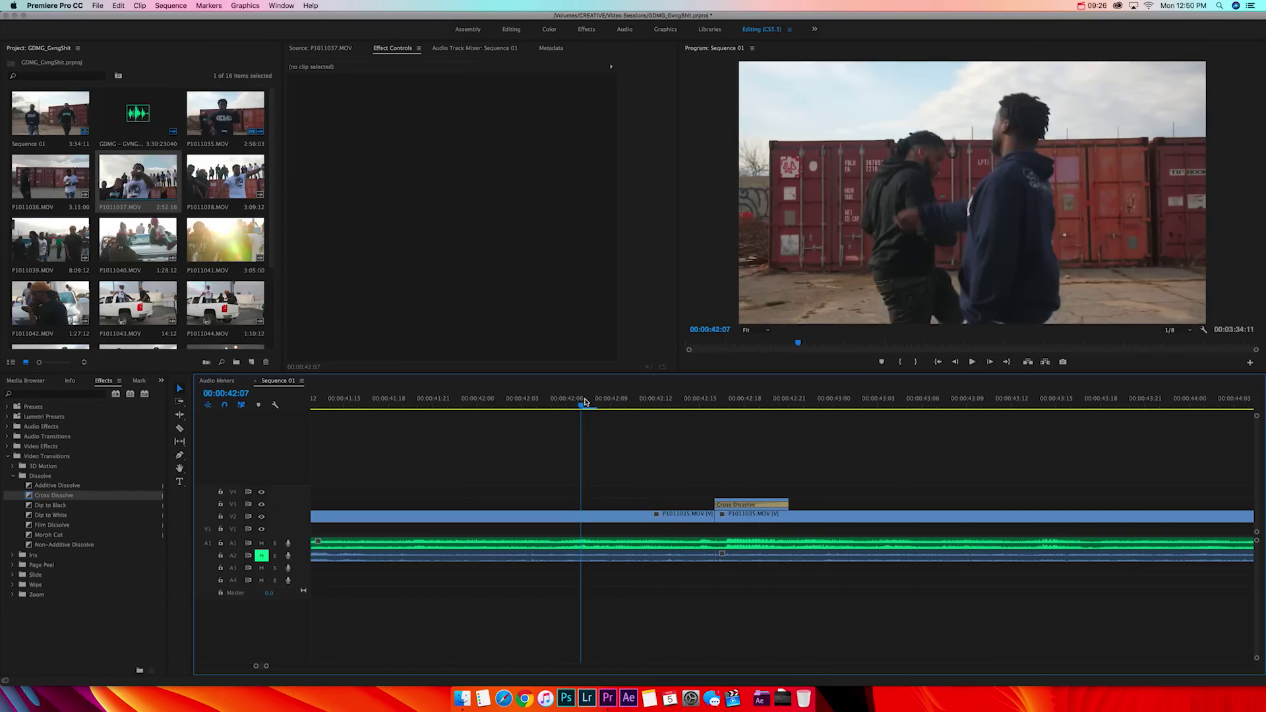
pyautogui.press('space')
pyautogui.click(586, 401)
pyautogui.press('space')
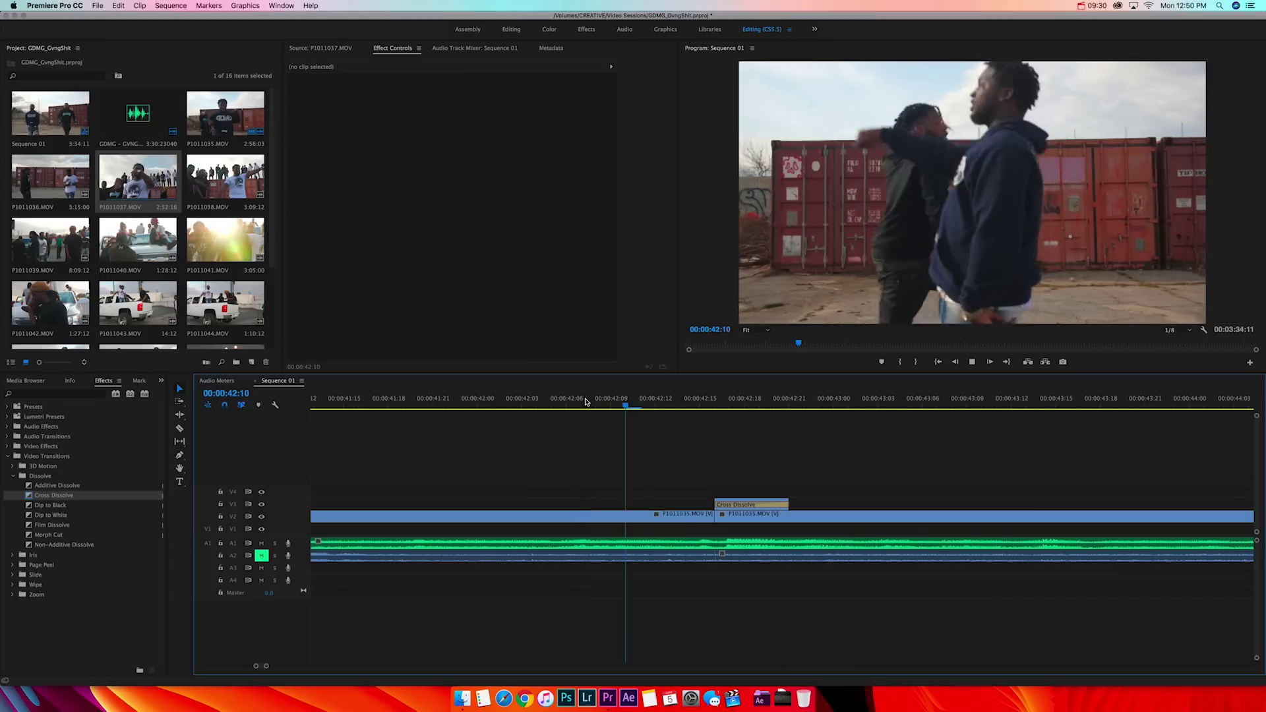
pyautogui.click(584, 401)
pyautogui.press('space')
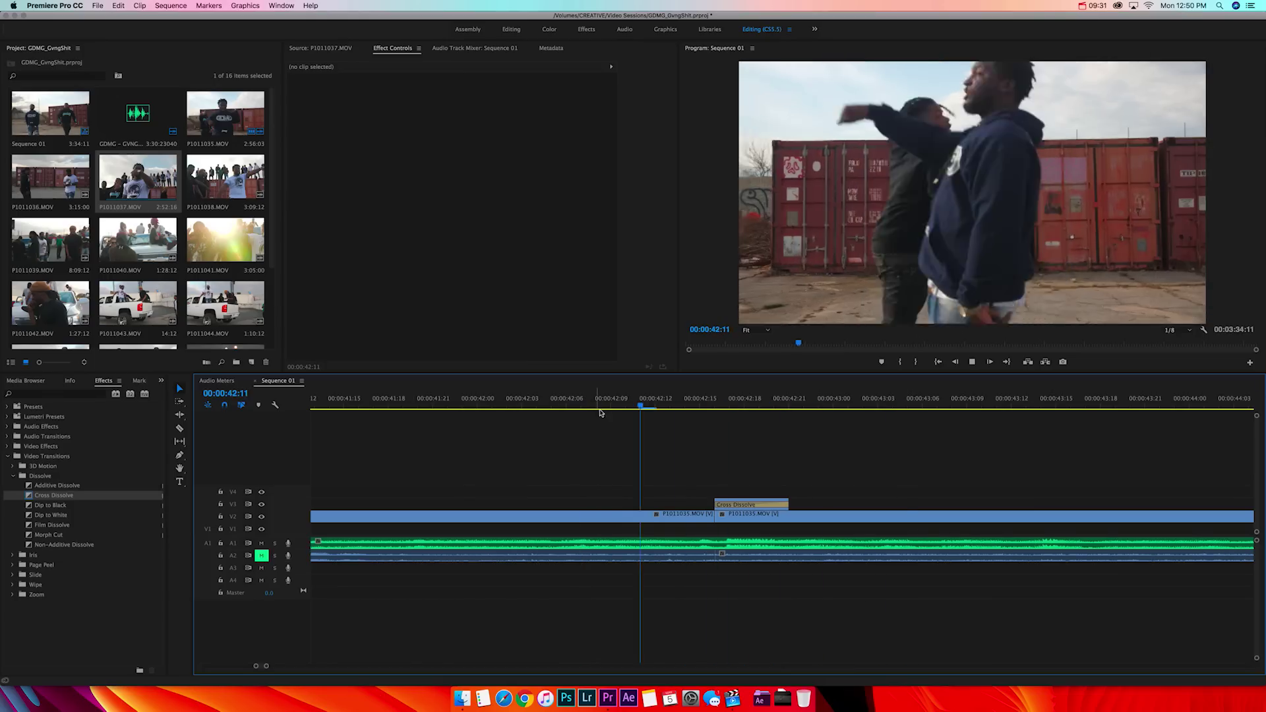
pyautogui.press('space')
# Cut the V2 clip at 00:00:42:13 and duplicate the three-frame piece after the cut onto V3
pyautogui.click(716, 403)
pyautogui.press('Left')
pyautogui.press('Left')
pyautogui.press('Left')
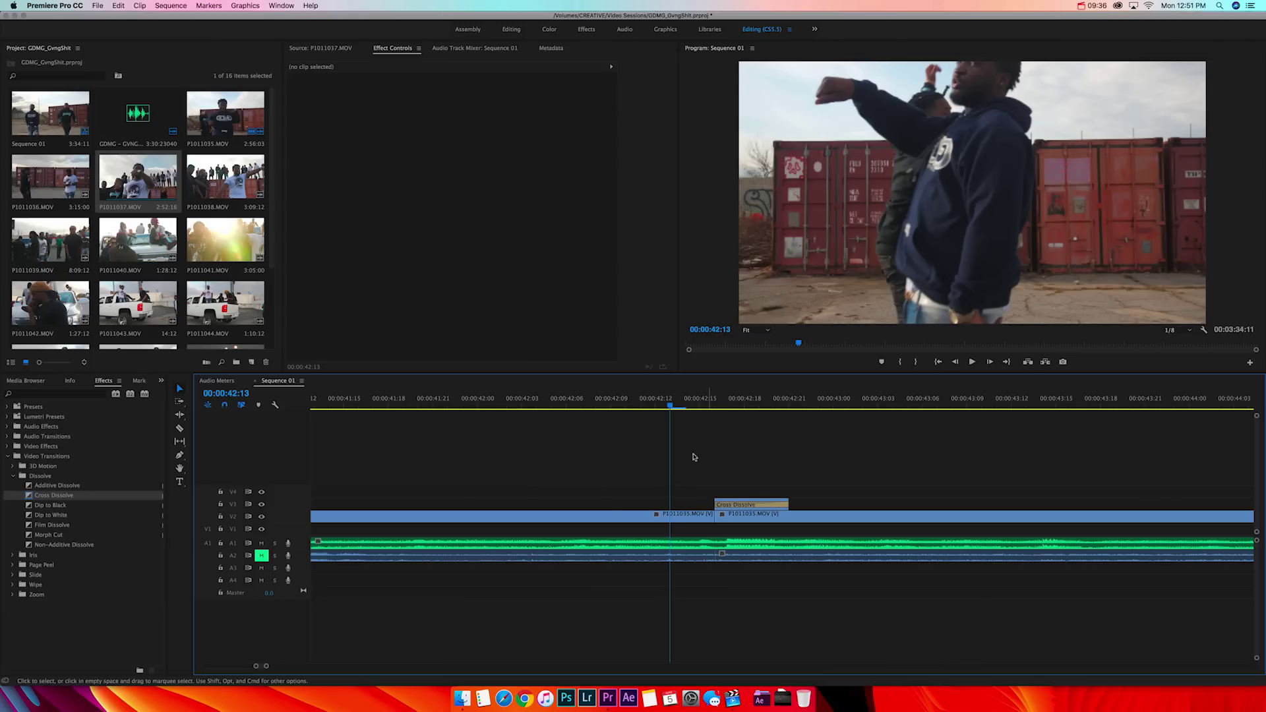
pyautogui.press('super+k')
pyautogui.moveTo(684, 523); pyautogui.dragTo(683, 508)
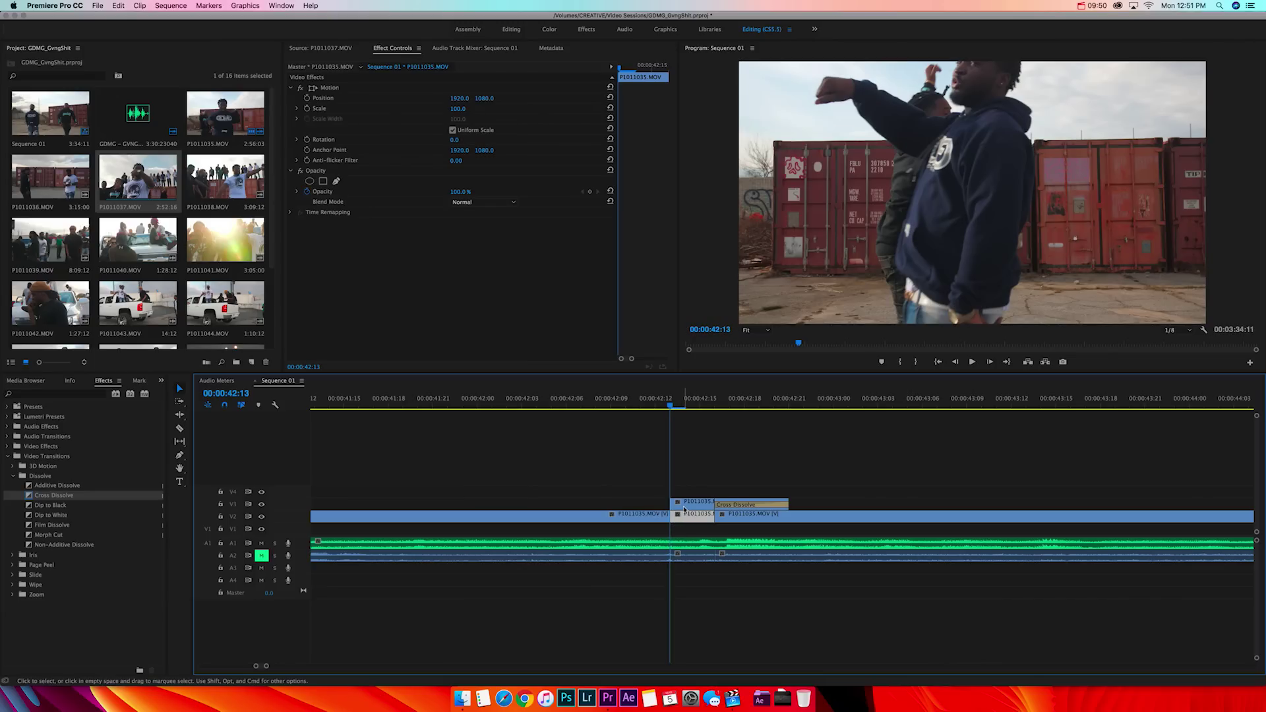
# Cut the three-frame V3 piece at 00:00:42:13 into single frames and delete the middle one
pyautogui.click(697, 477)
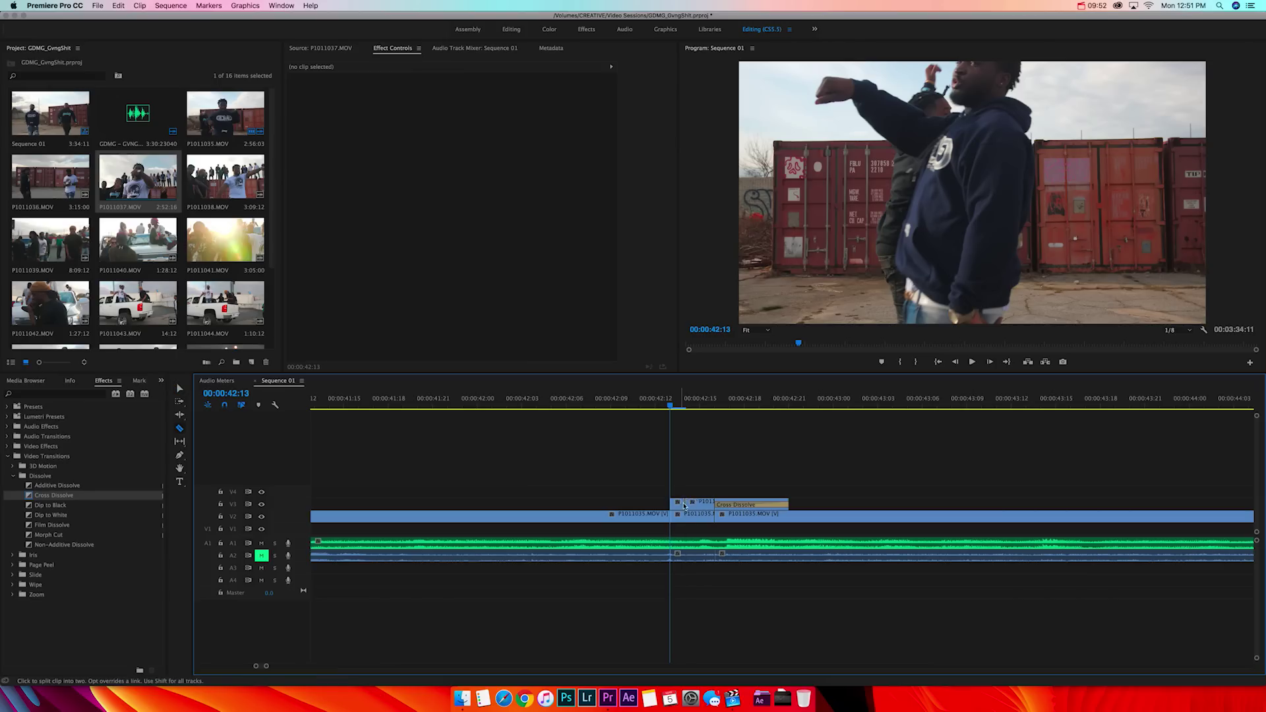
pyautogui.click(692, 508)
pyautogui.press('Delete')
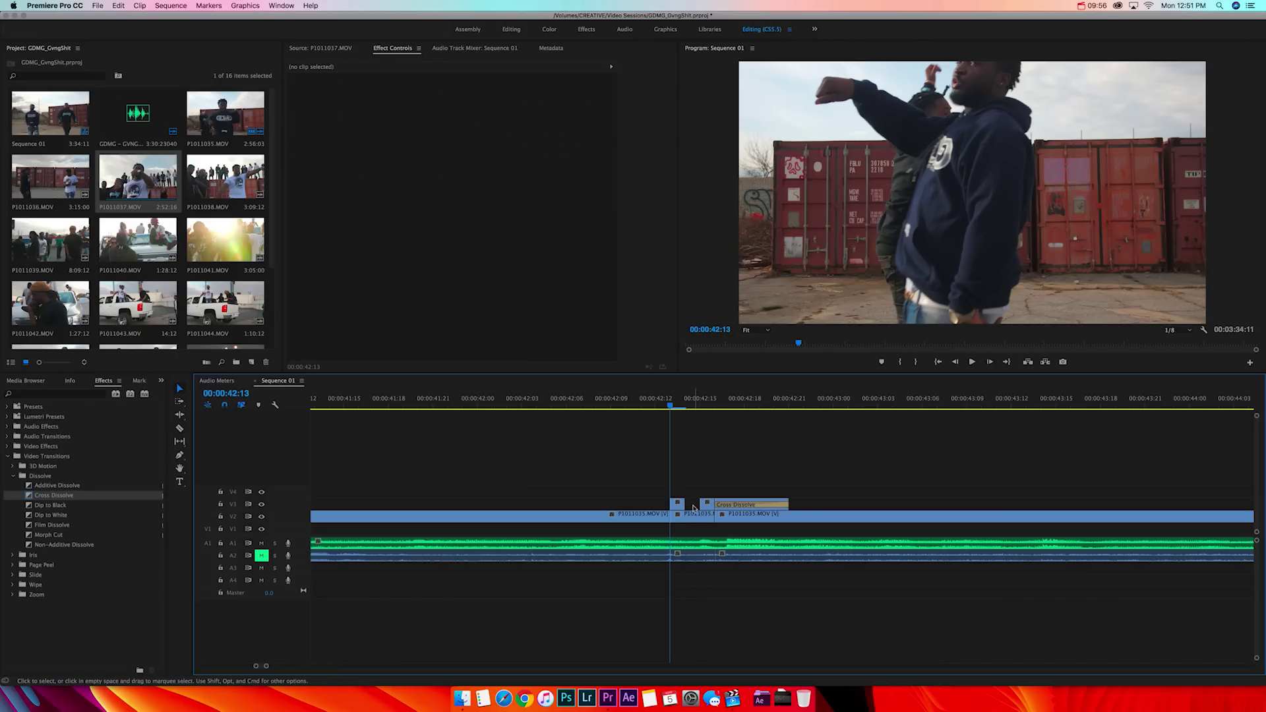
# Scale the first one-frame V3 piece to 200 and set its vertical position to 2151
pyautogui.click(677, 504)
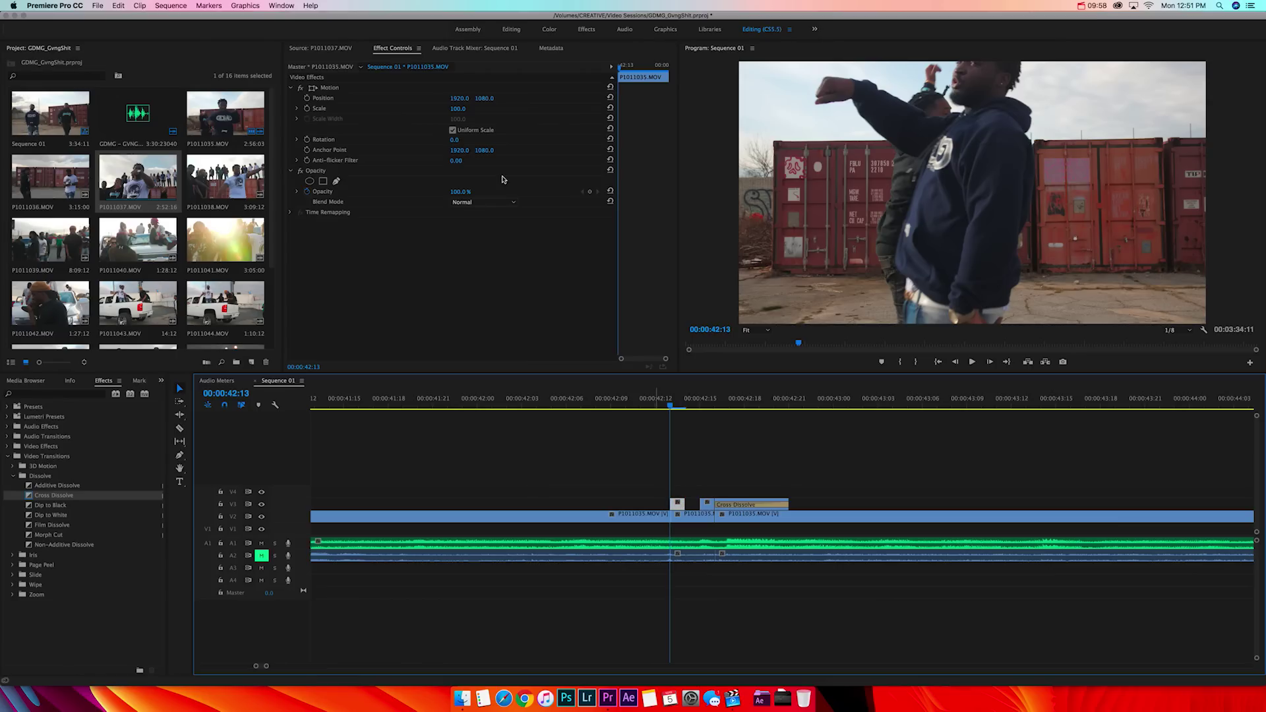
pyautogui.click(455, 110)
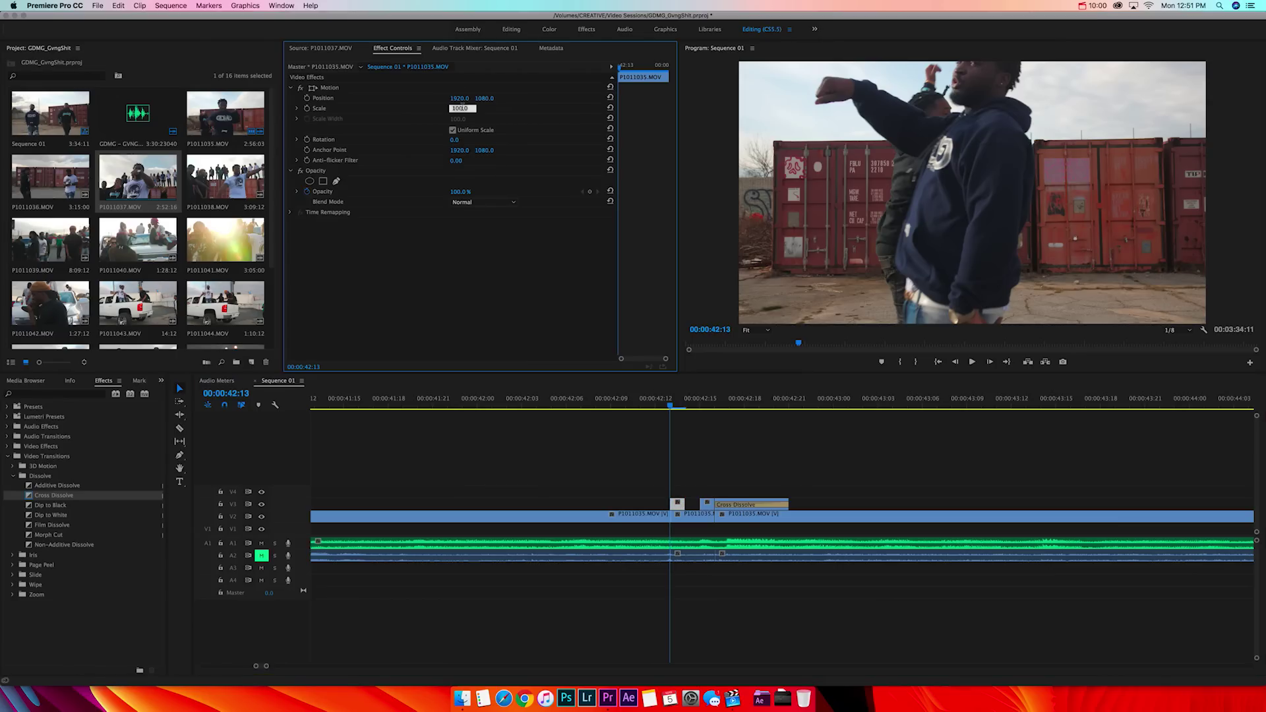
pyautogui.write('200')
pyautogui.press('Return')
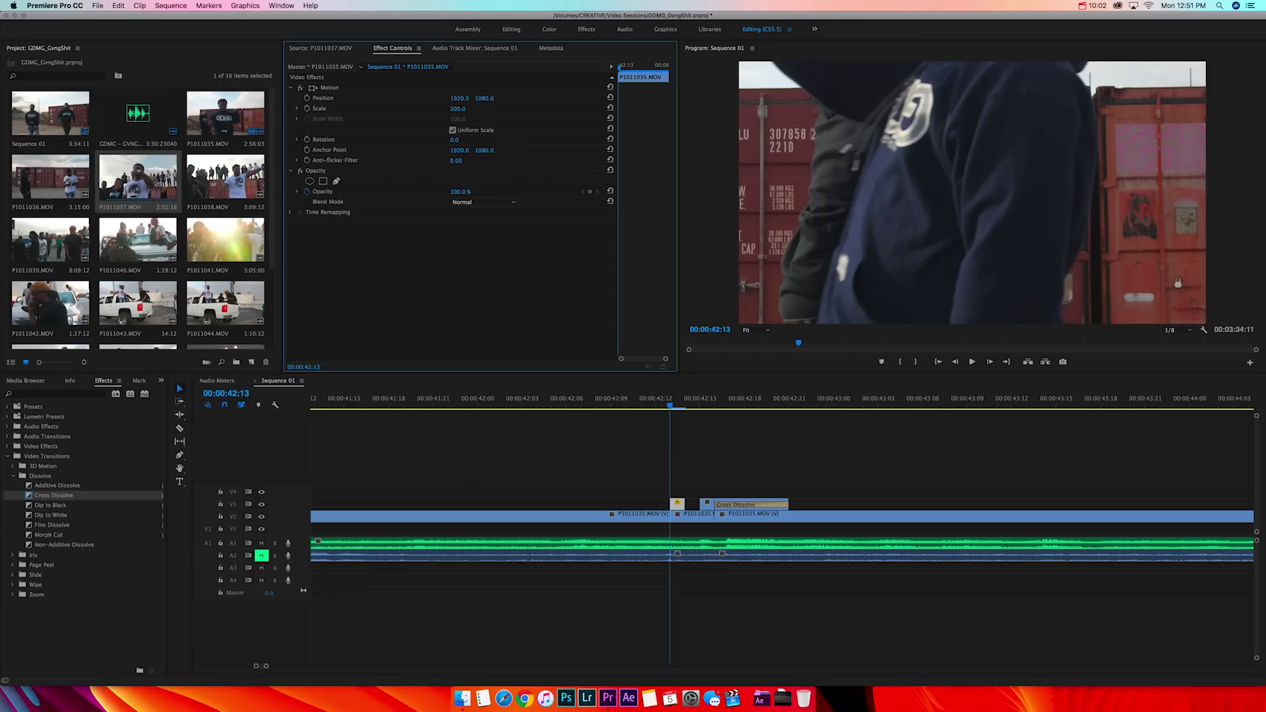
pyautogui.moveTo(486, 99); pyautogui.dragTo(1015, 98)
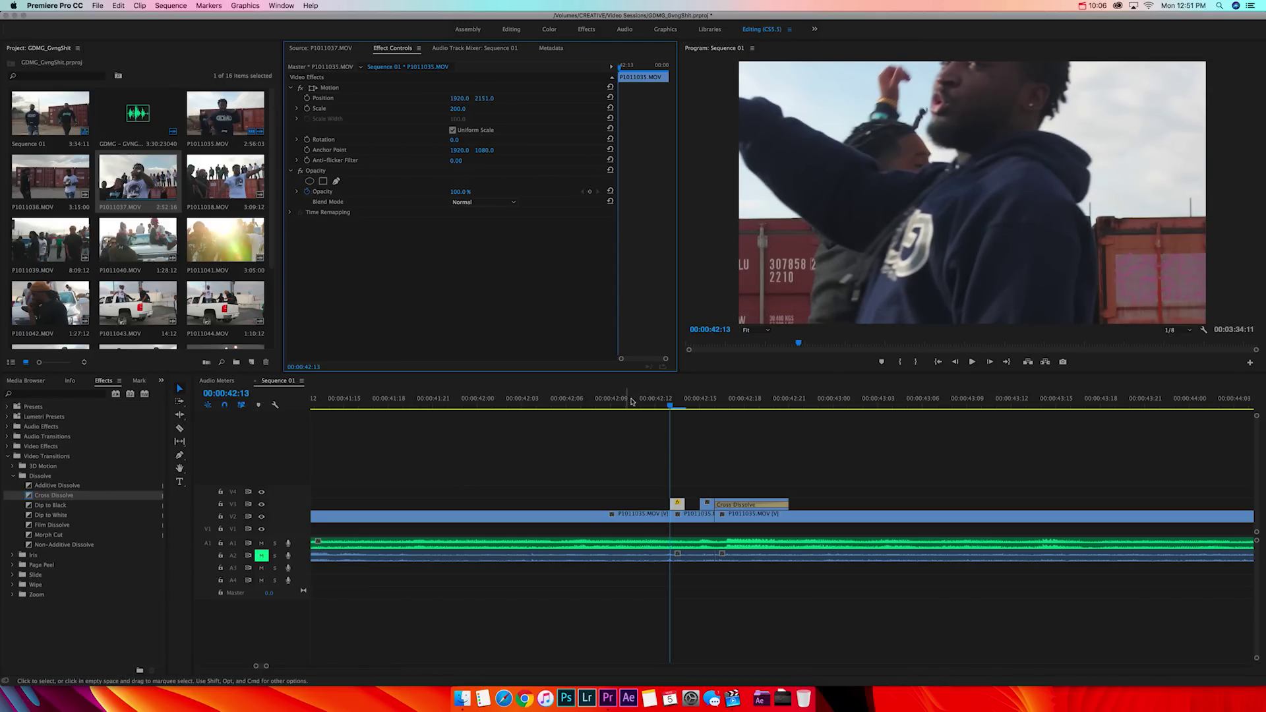
# Play back the enlarged V3 frame twice from about 00:00:42:10
pyautogui.click(637, 405)
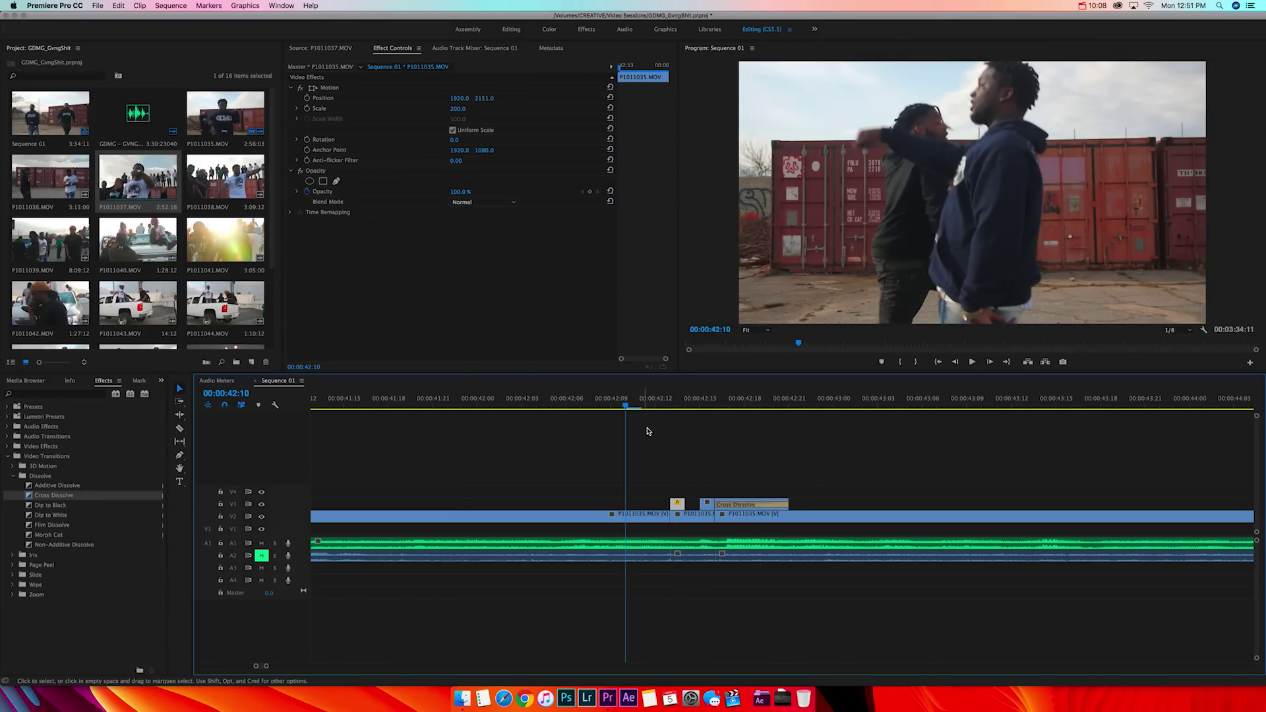
pyautogui.click(689, 461)
pyautogui.press('space')
pyautogui.click(607, 400)
pyautogui.press('space')
# Find the Horizontal Flip effect and apply it to the one-frame V3 piece at 00:00:42:15
pyautogui.moveTo(685, 402); pyautogui.dragTo(701, 403)
pyautogui.click(709, 507)
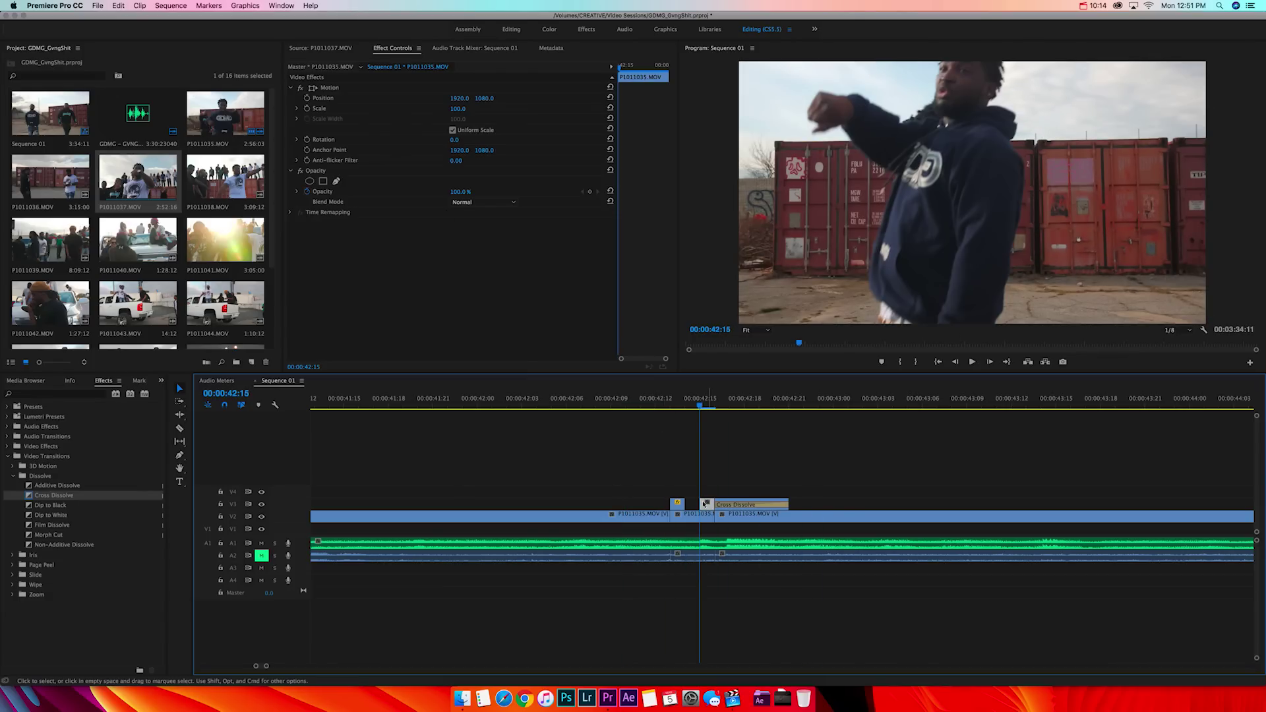
pyautogui.click(68, 401)
pyautogui.click(68, 394)
pyautogui.write('horiz')
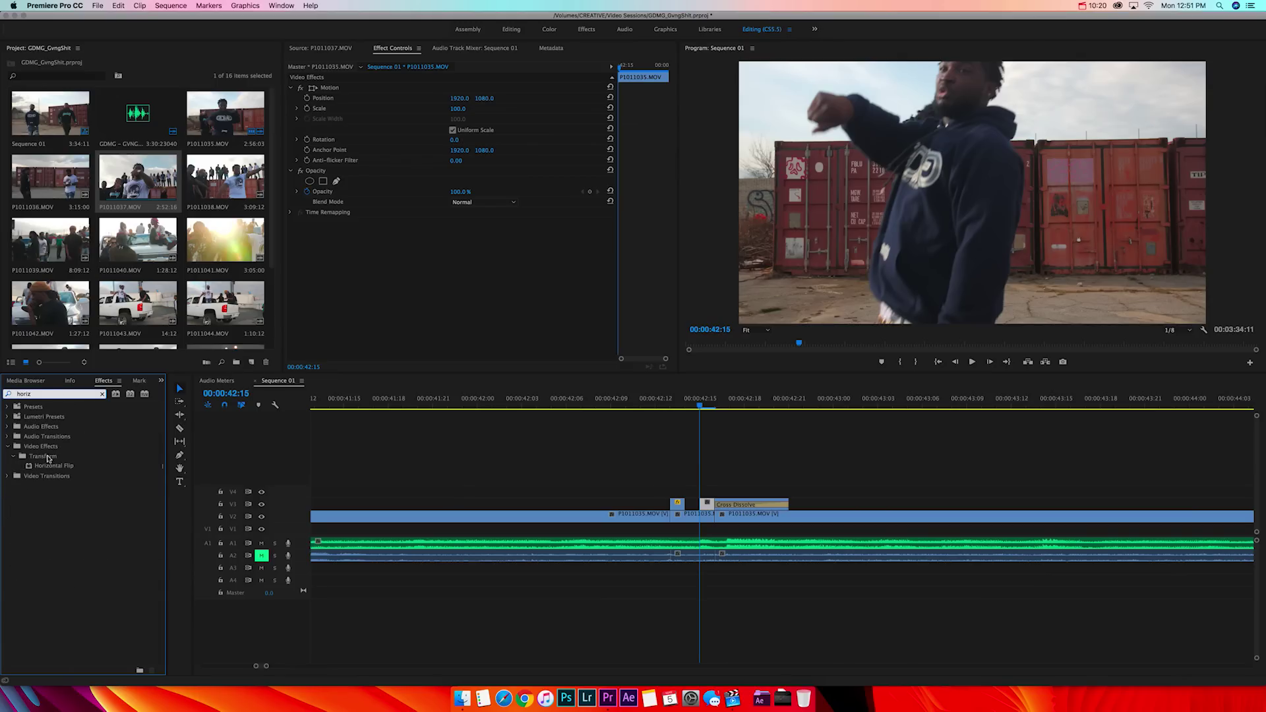
pyautogui.moveTo(50, 465); pyautogui.dragTo(732, 504)
# Step frame by frame through the zoomed and flipped V3 overlays from 00:00:42:13 to 00:00:42:23
pyautogui.moveTo(656, 405); pyautogui.dragTo(669, 406)
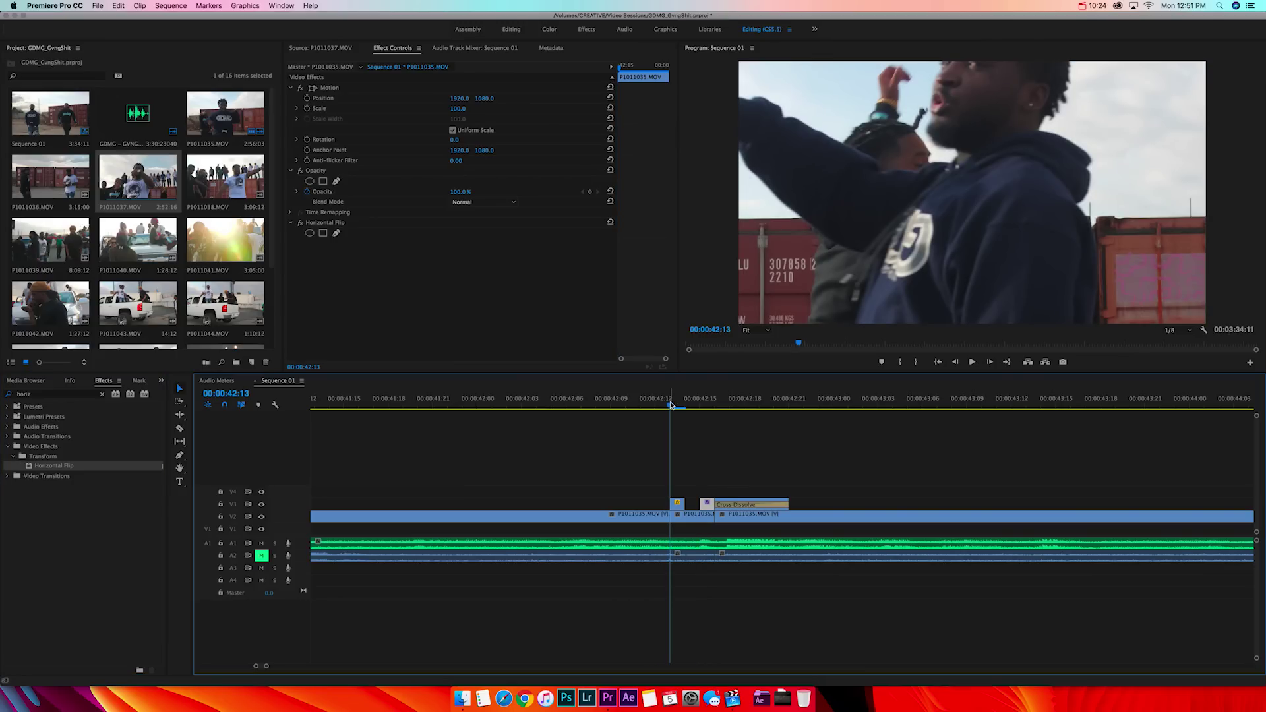
pyautogui.press('Right')
pyautogui.press('Right')
pyautogui.press('Right')
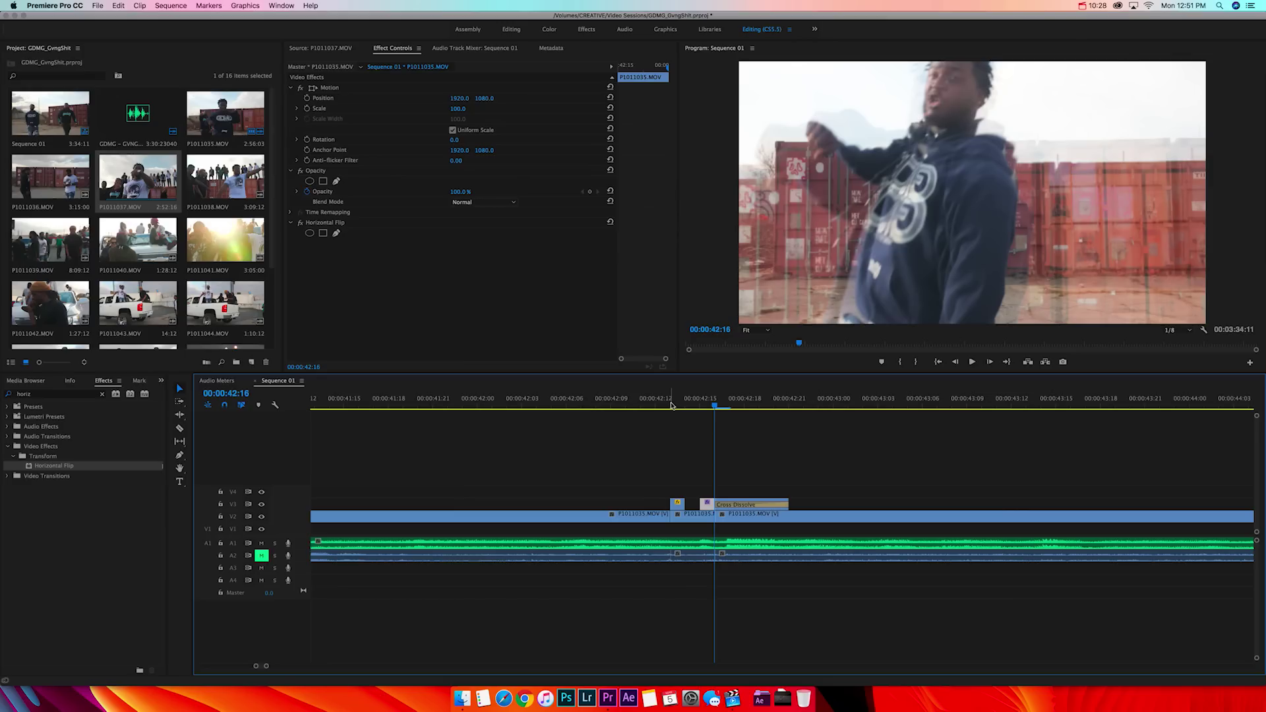
pyautogui.press('Right')
pyautogui.press('Right')
pyautogui.press('Right')
pyautogui.press('Right')
pyautogui.press('Right')
pyautogui.press('Right')
pyautogui.press('Right')
pyautogui.click(666, 430)
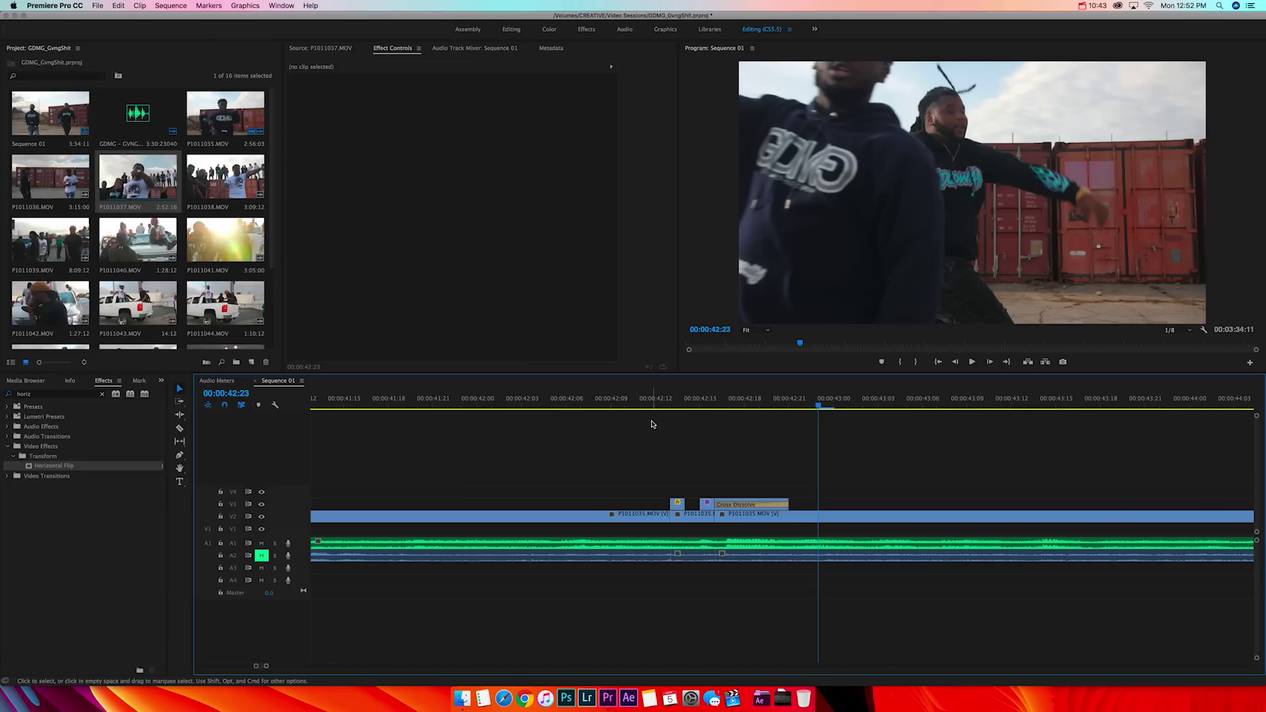
# Play back the zoom-and-flip sequence repeatedly at normal speed from before the V3 overlays
pyautogui.click(623, 404)
pyautogui.press('space')
pyautogui.click(624, 404)
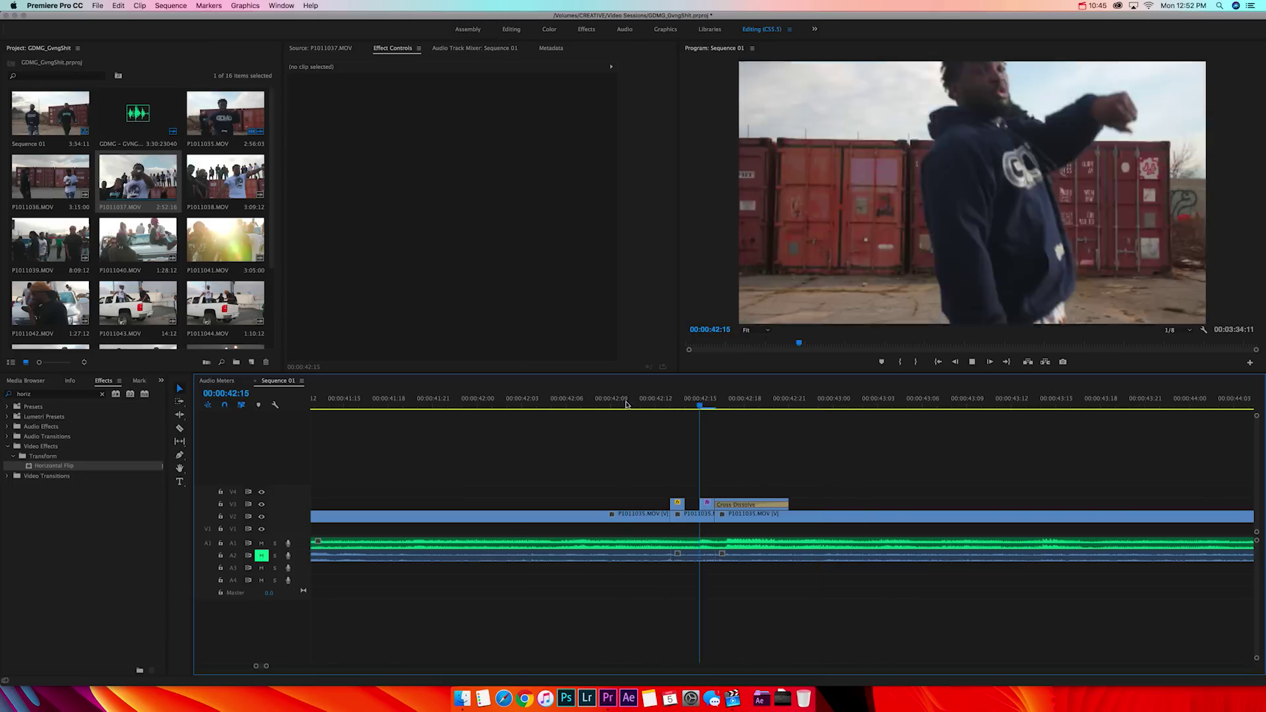
pyautogui.click(525, 405)
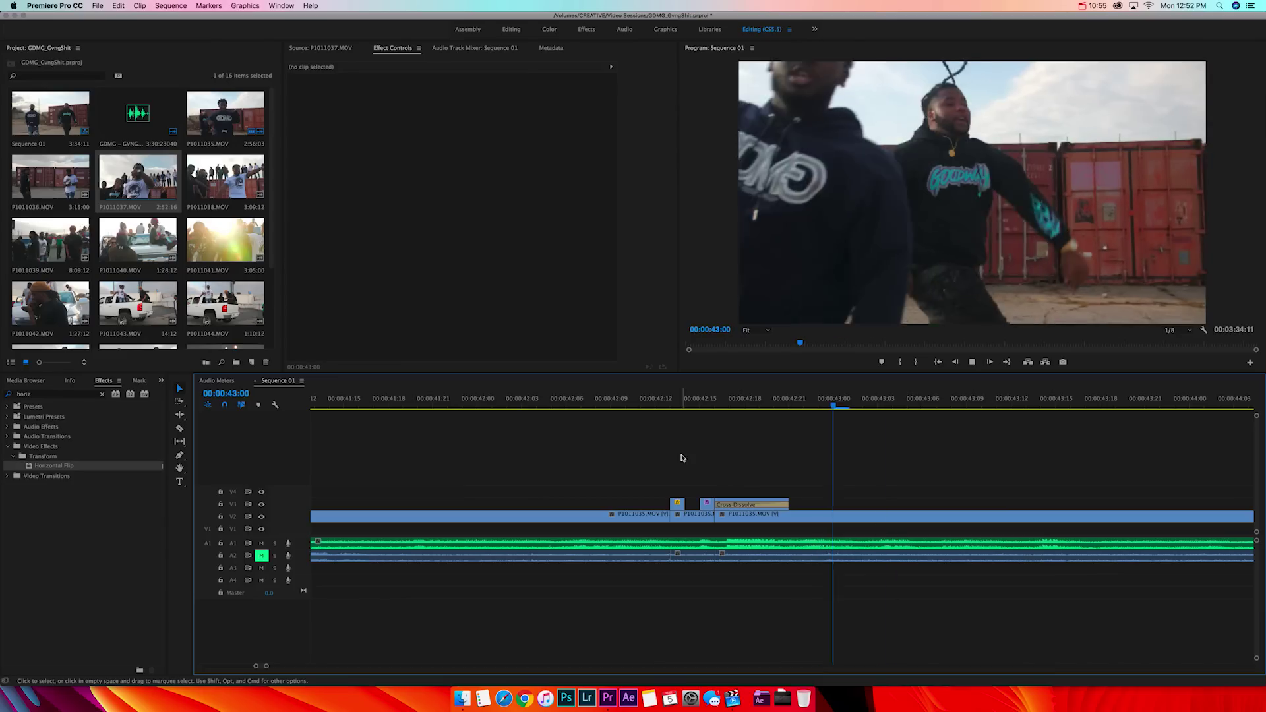
pyautogui.press('space')
# Delete all the short V3 overlay clips and return the playhead to the V2 cut
pyautogui.moveTo(753, 489); pyautogui.dragTo(661, 505)
pyautogui.press('Delete')
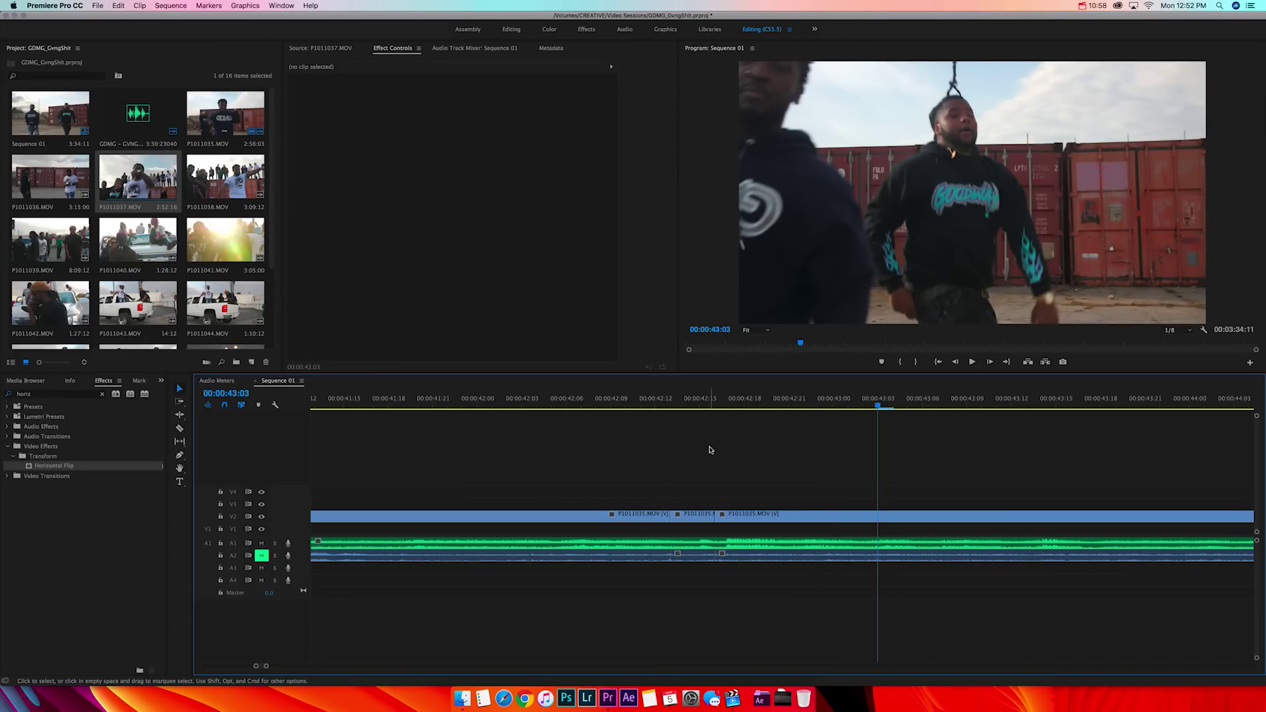
pyautogui.click(700, 402)
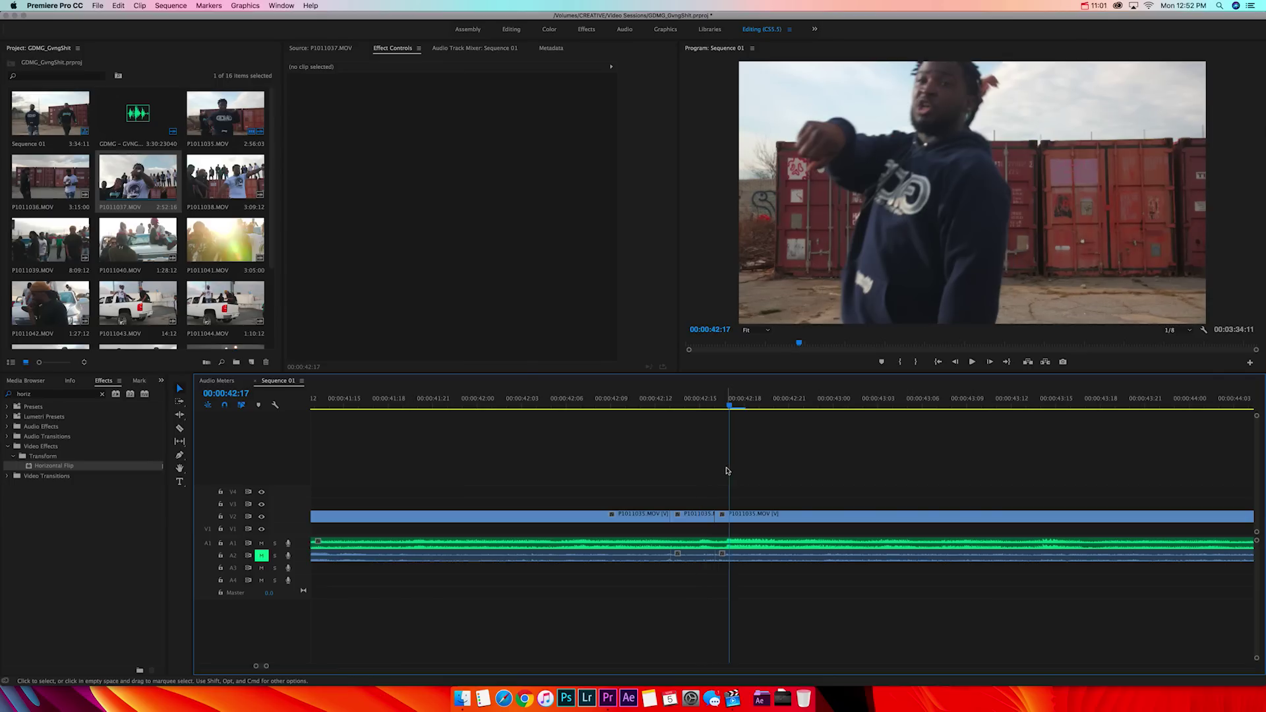
pyautogui.click(687, 401)
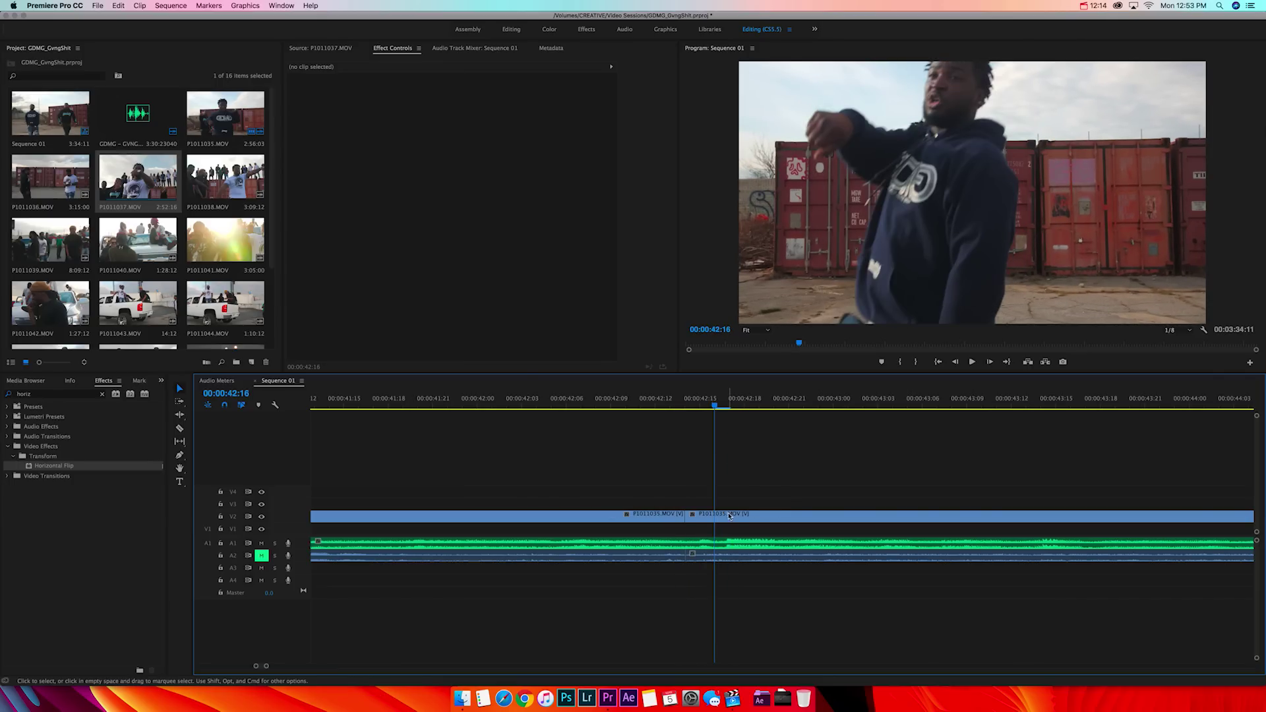
# Step back and forth across the V2 cut between 00:00:42:13 and 00:00:42:16 to examine the beat
pyautogui.press('Left')
pyautogui.press('Left')
pyautogui.press('Left')
pyautogui.press('Right')
pyautogui.press('Right')
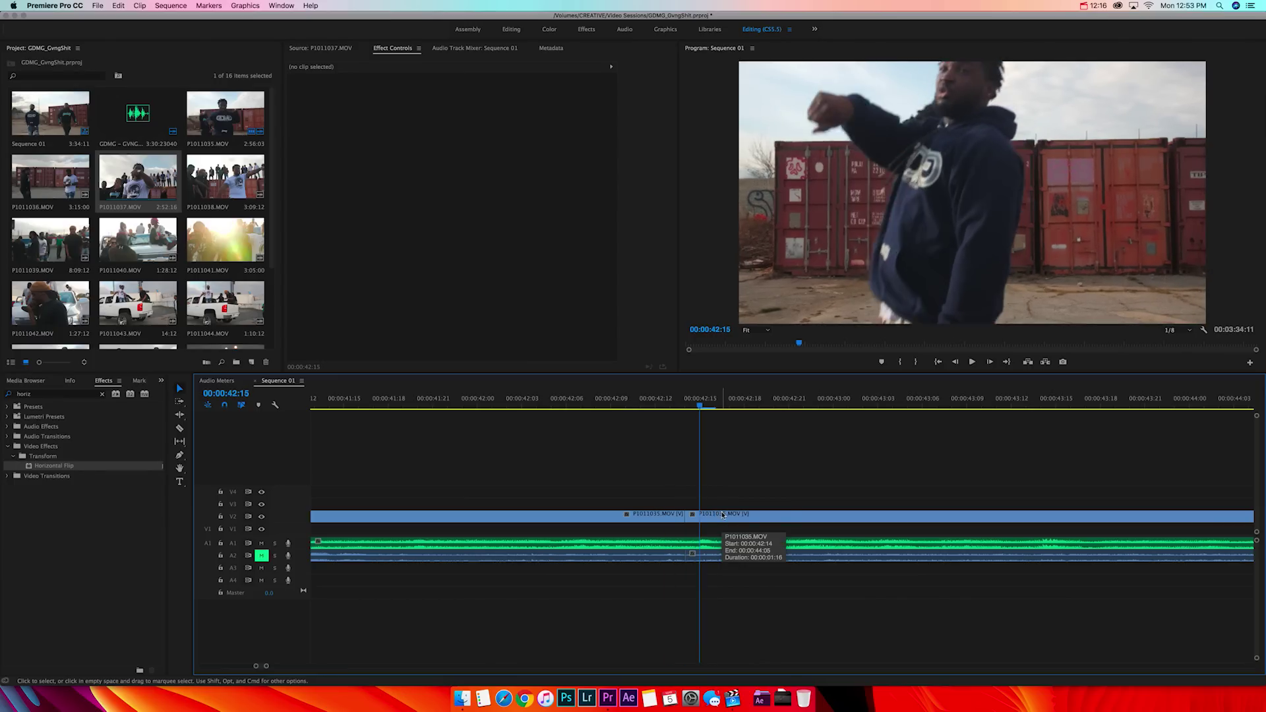
pyautogui.press('Right')
pyautogui.press('Right')
pyautogui.press('Left')
pyautogui.press('Left')
pyautogui.press('Left')
pyautogui.press('Right')
pyautogui.press('Right')
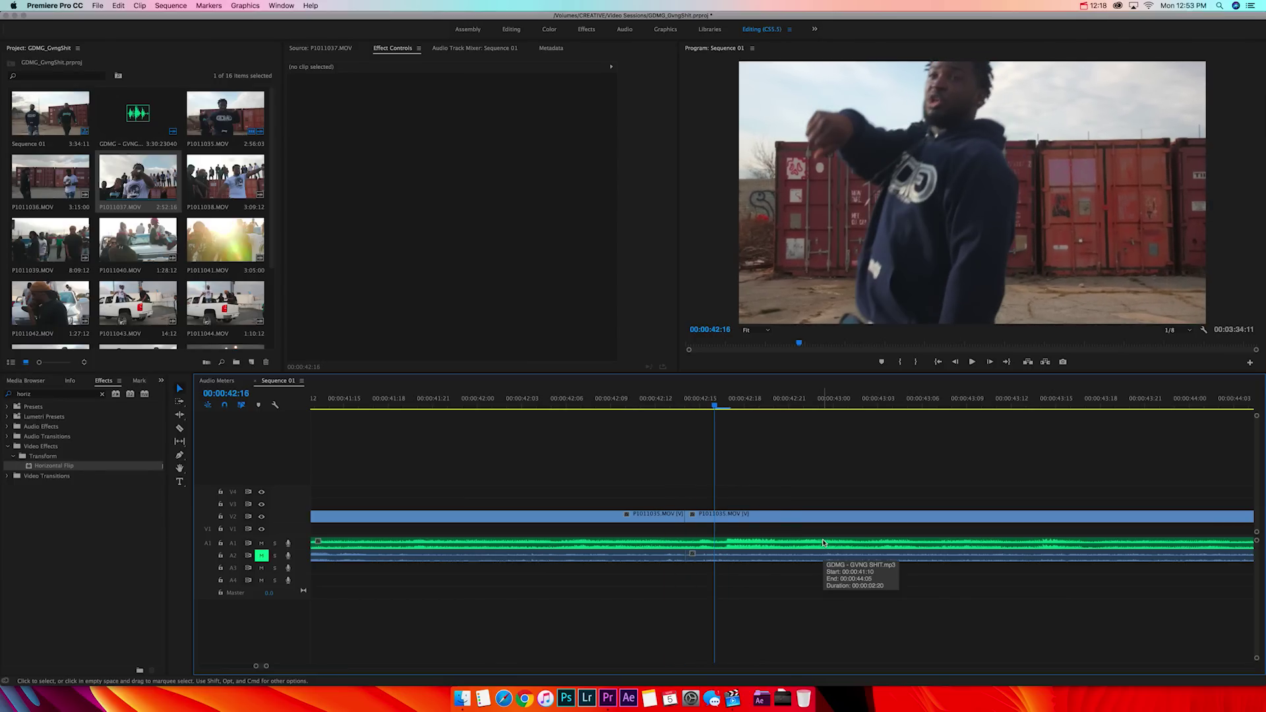
# Enable Scale keyframing on the V2 clip after the cut at 00:00:42:16 and add another keyframe at 00:00:42:14
pyautogui.click(751, 520)
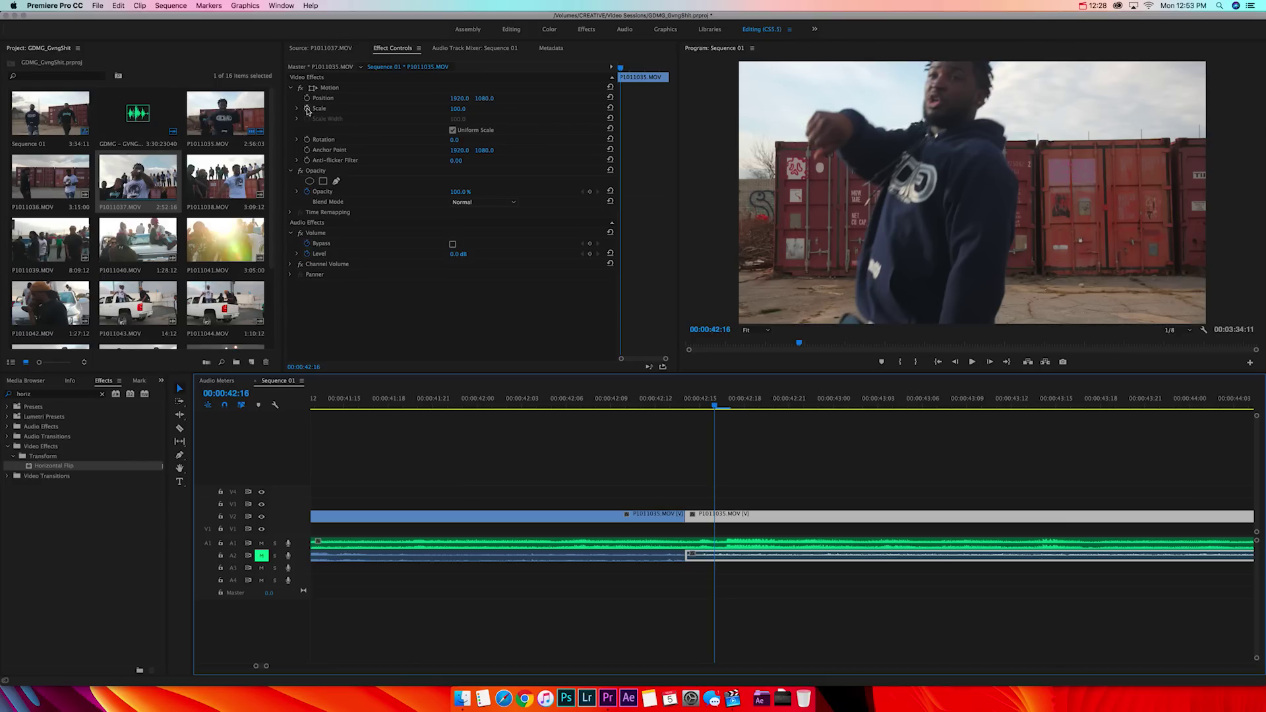
pyautogui.click(307, 109)
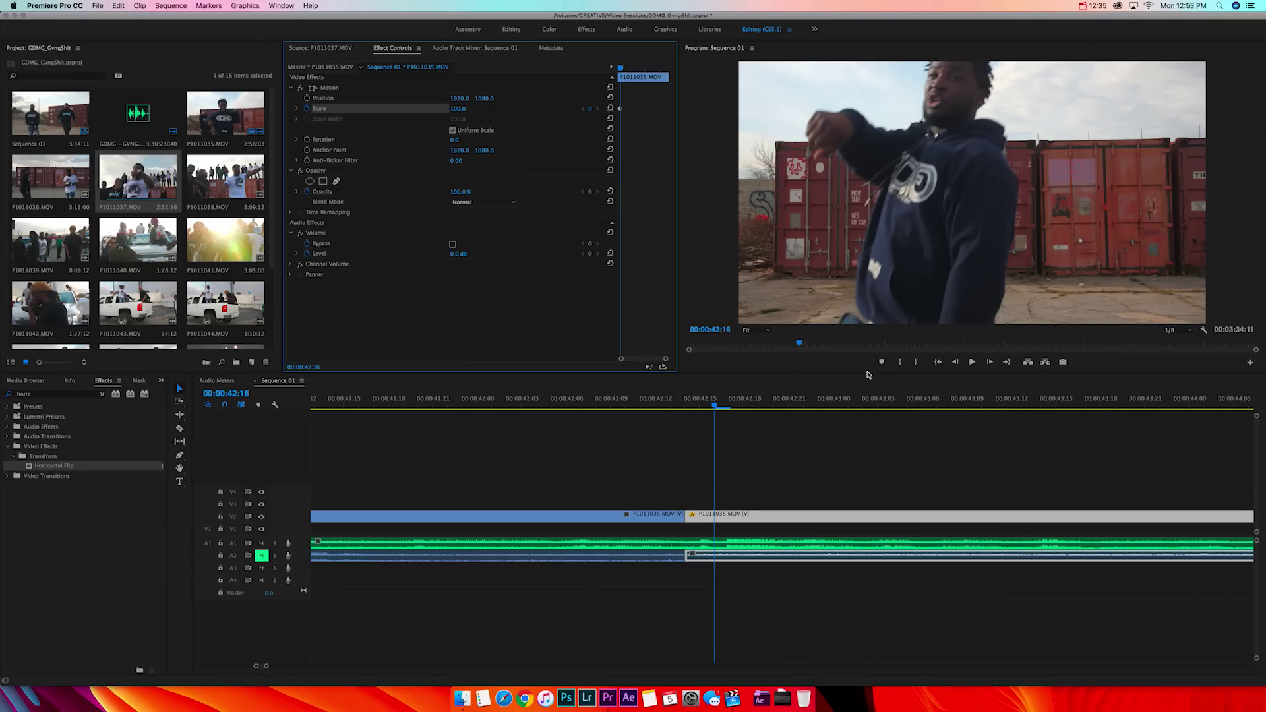
pyautogui.press('Left')
pyautogui.press('Left')
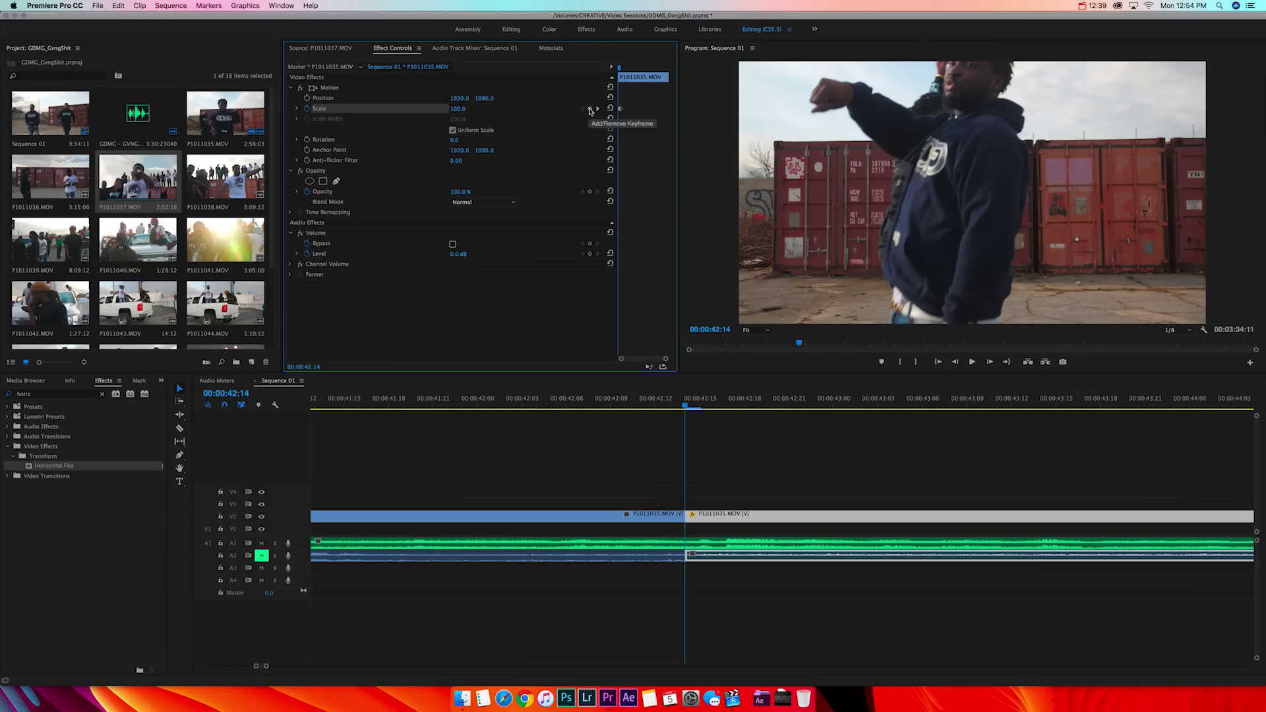
pyautogui.click(590, 109)
# Add a third Scale keyframe to the V2 clip at 00:00:42:18
pyautogui.press('Right')
pyautogui.press('Right')
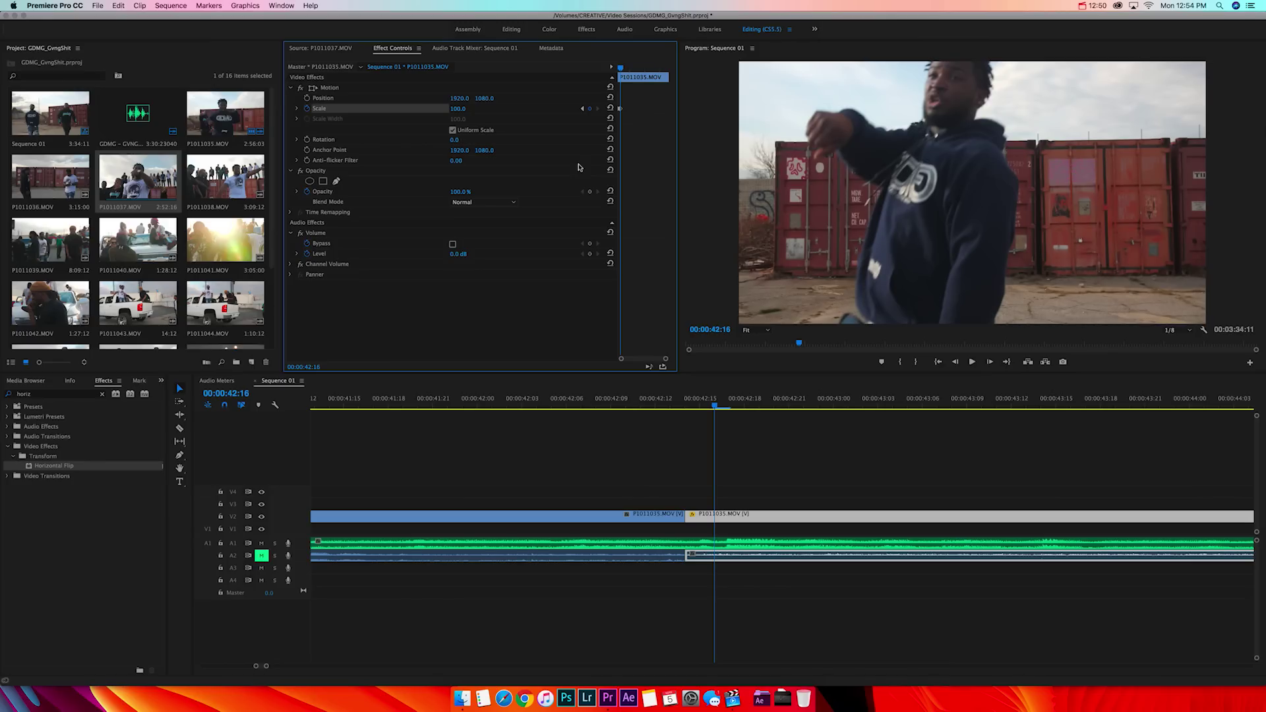
pyautogui.press('Right')
pyautogui.press('Right')
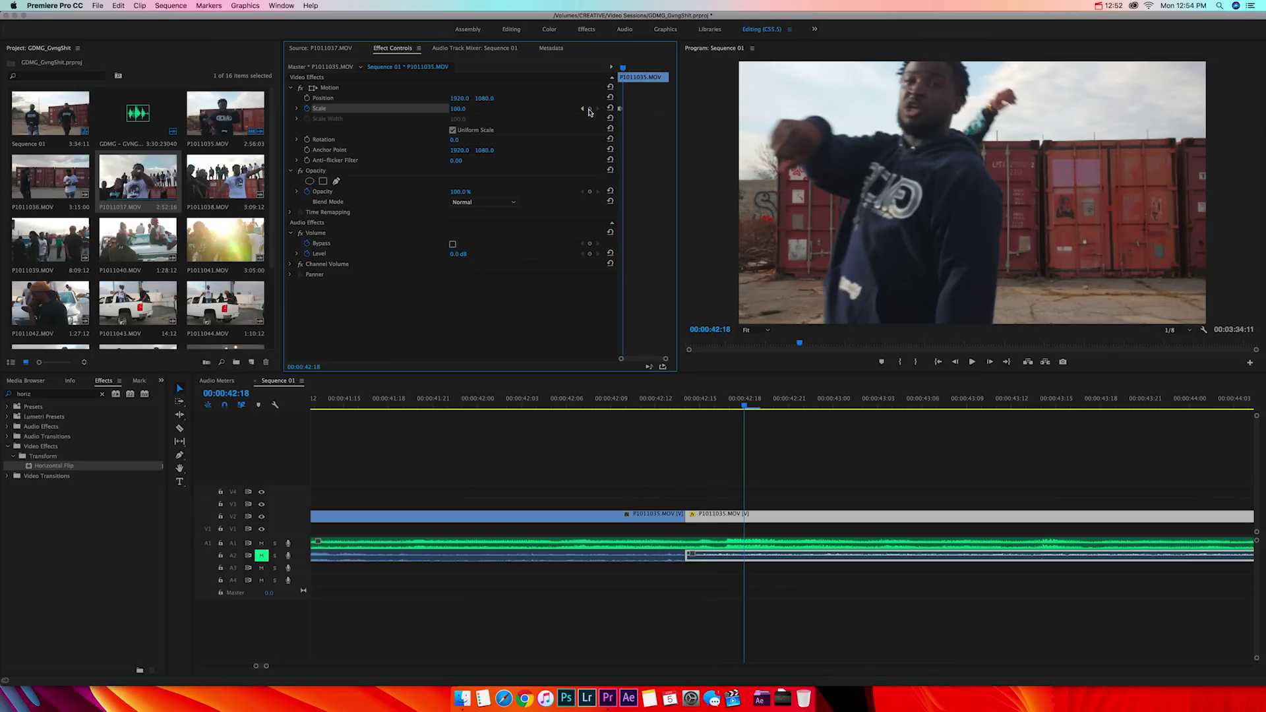
pyautogui.click(590, 109)
# Set the middle Scale keyframe at 00:00:42:16 to 150
pyautogui.press('Left')
pyautogui.press('Left')
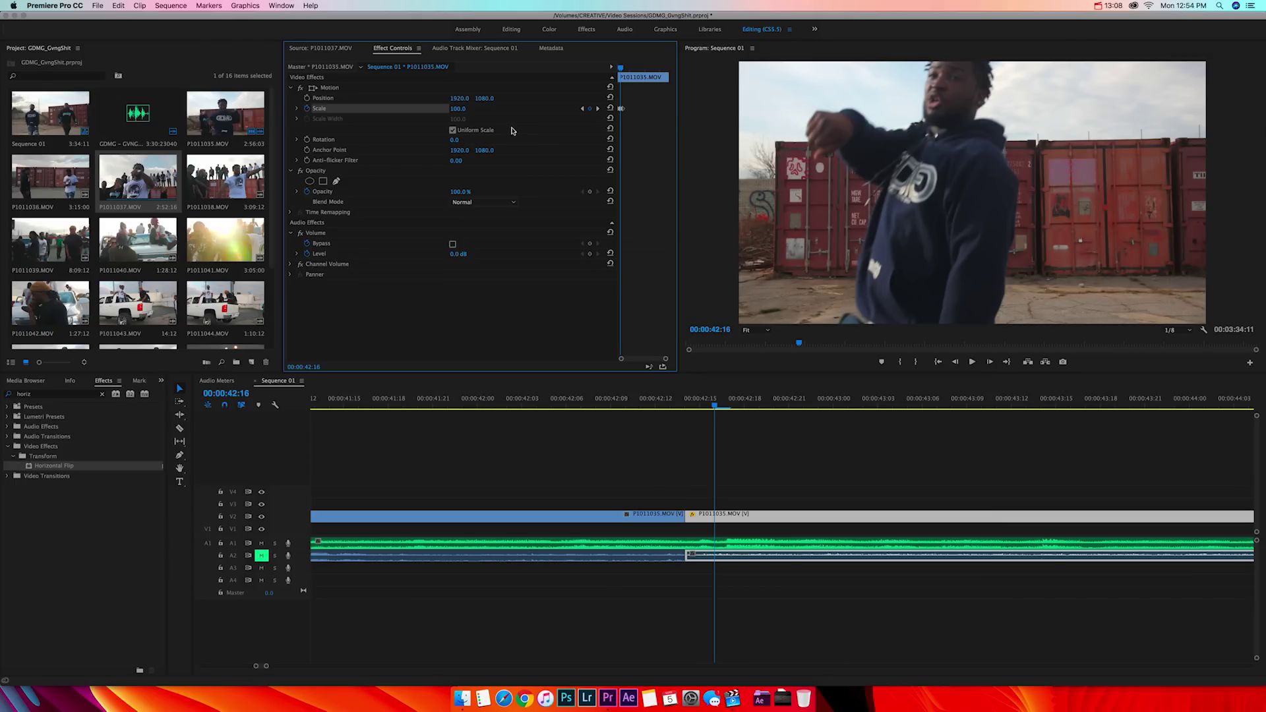
pyautogui.click(457, 110)
pyautogui.write('150')
pyautogui.press('Return')
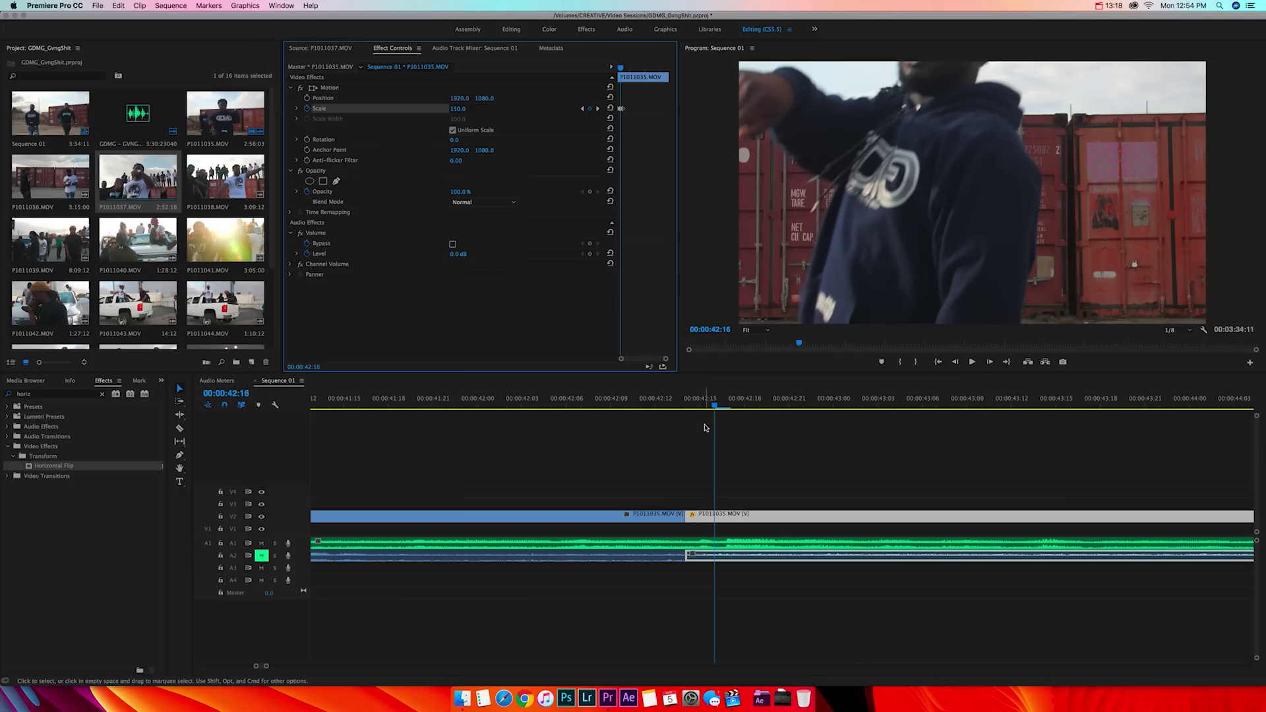
# Play back the keyframed scale pulse several times from just before the V2 cut
pyautogui.click(620, 401)
pyautogui.press('space')
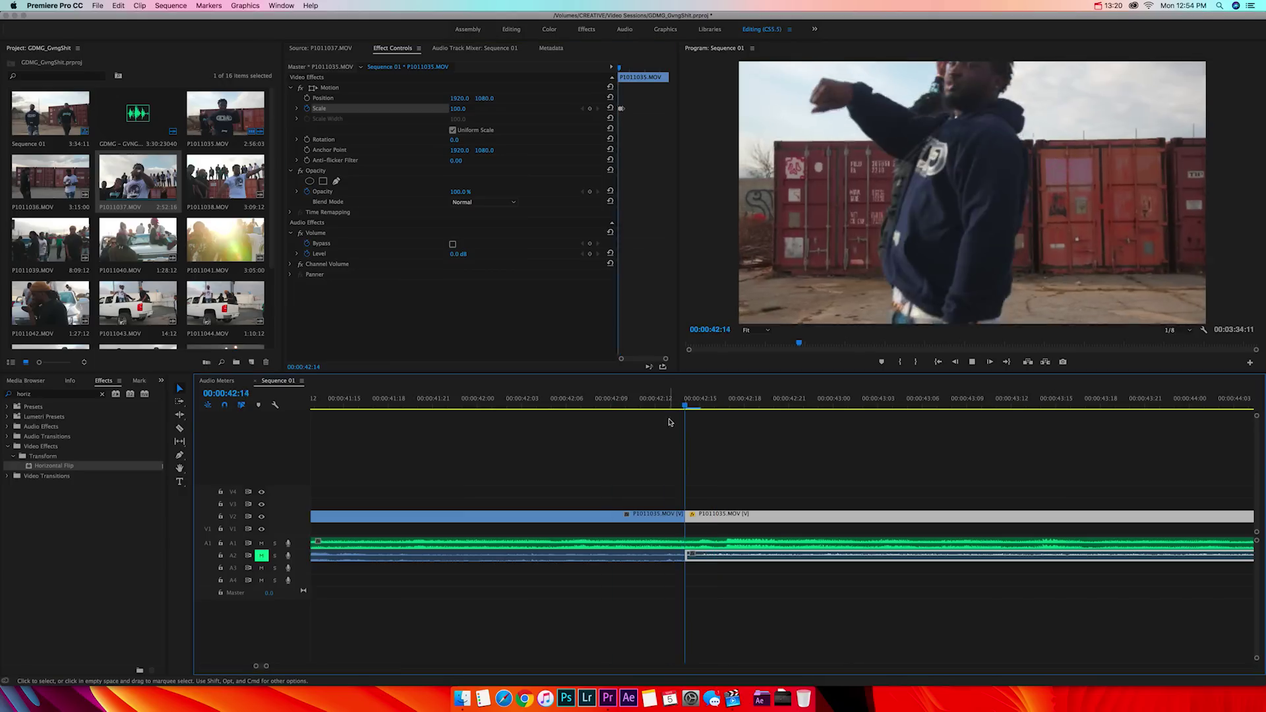
pyautogui.press('space')
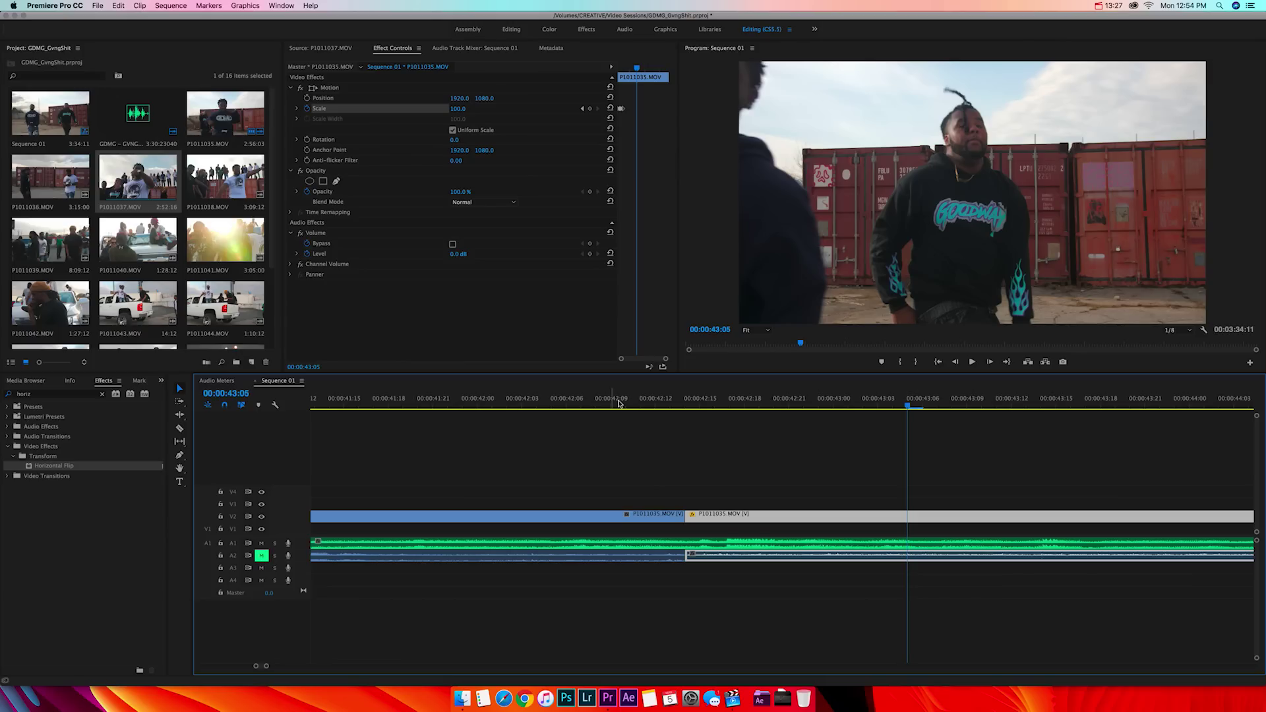
pyautogui.click(618, 403)
pyautogui.press('space')
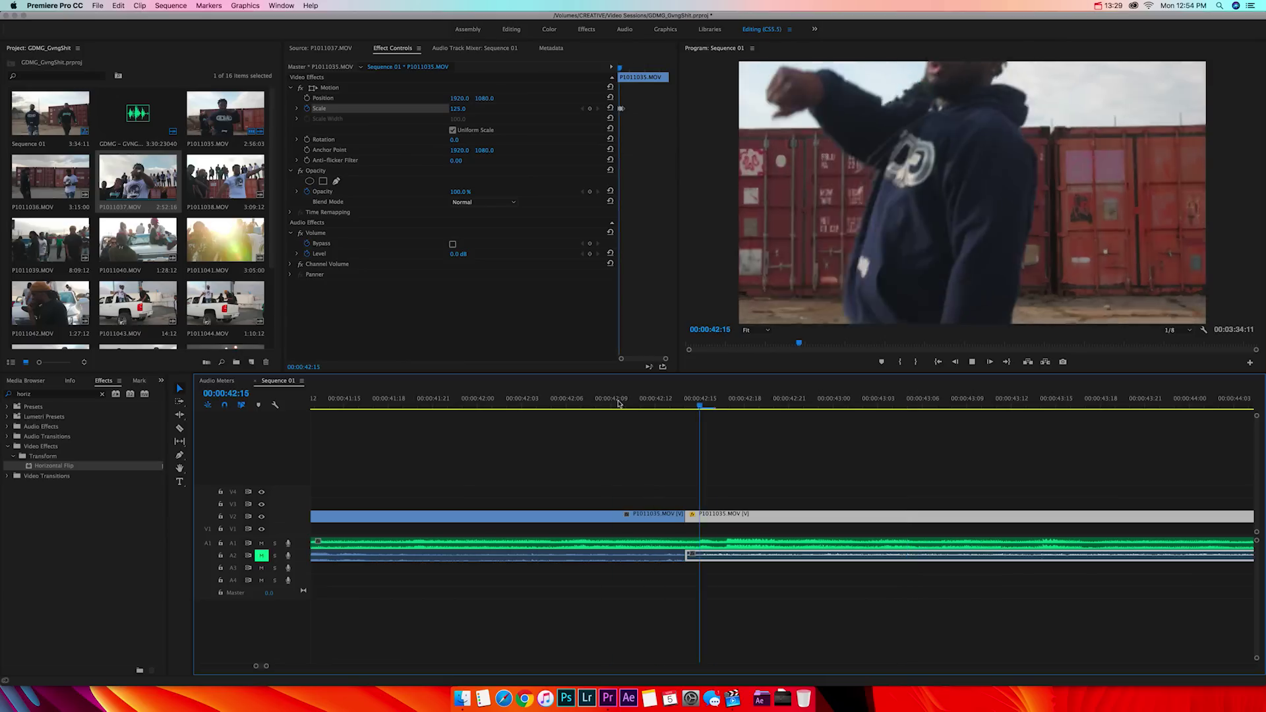
pyautogui.click(601, 400)
pyautogui.press('space')
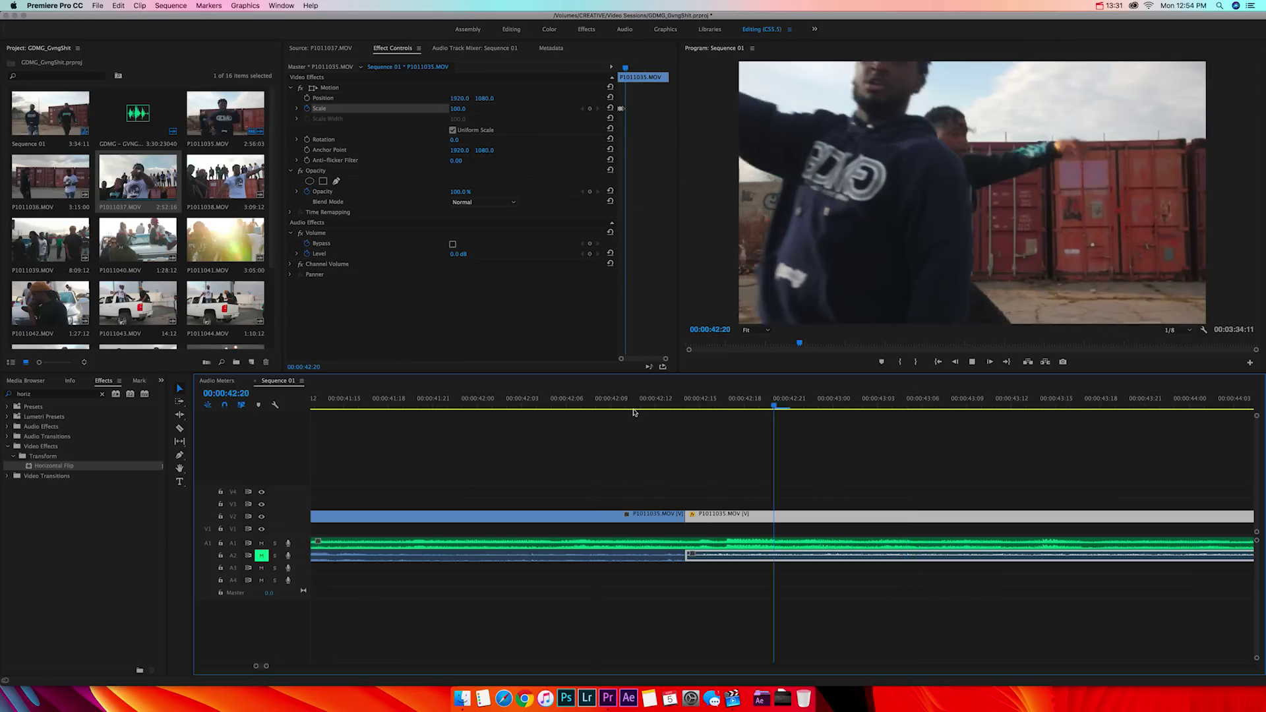
pyautogui.press('space')
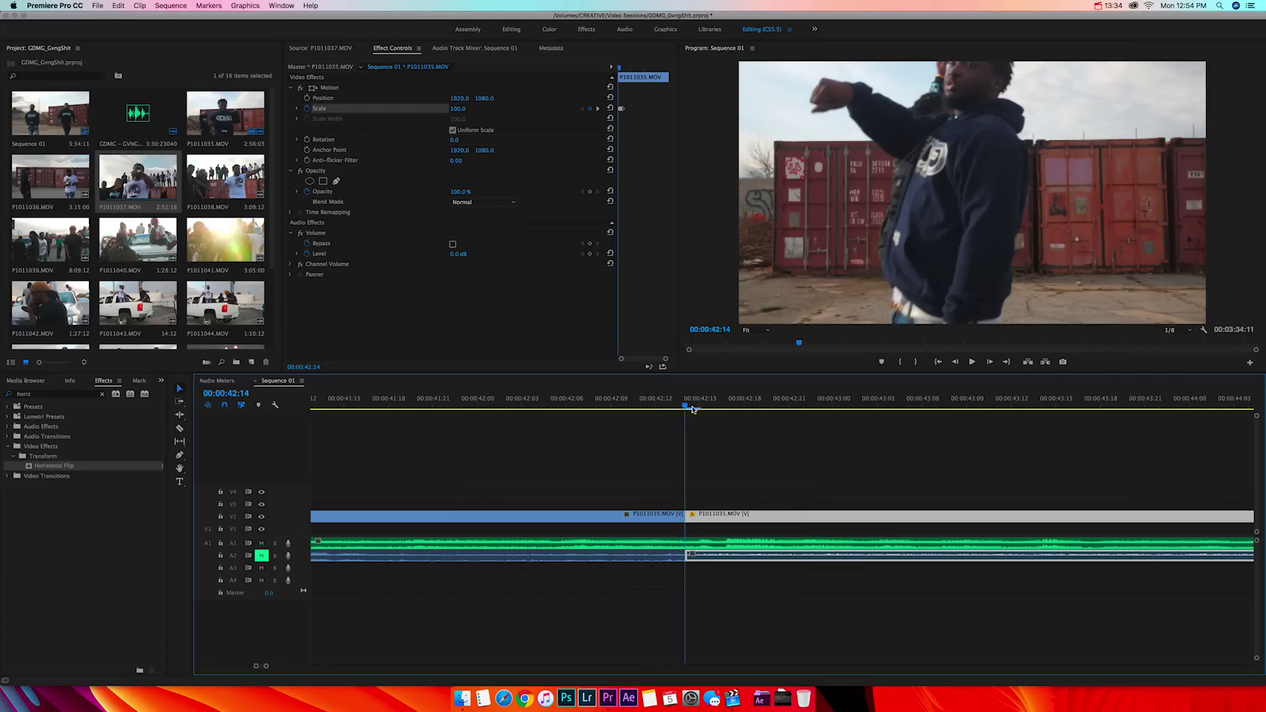
# Cut the V2 clip at 00:00:42:20 and again at 00:00:43:09
pyautogui.moveTo(686, 409); pyautogui.dragTo(746, 415)
pyautogui.press('Right')
pyautogui.press('Right')
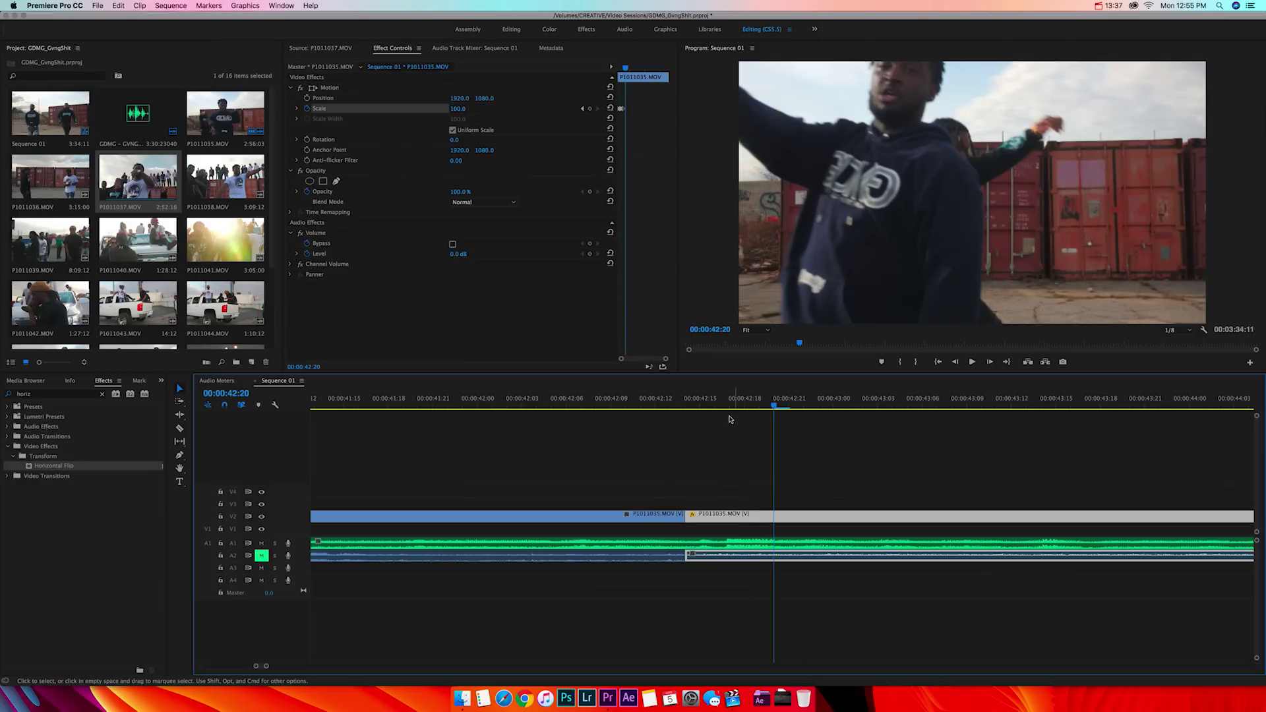
pyautogui.press('c')
pyautogui.click(775, 520)
pyautogui.click(967, 520)
pyautogui.press('v')
# Set the speed of the V2 piece between the two new cuts to 250%
pyautogui.click(884, 522)
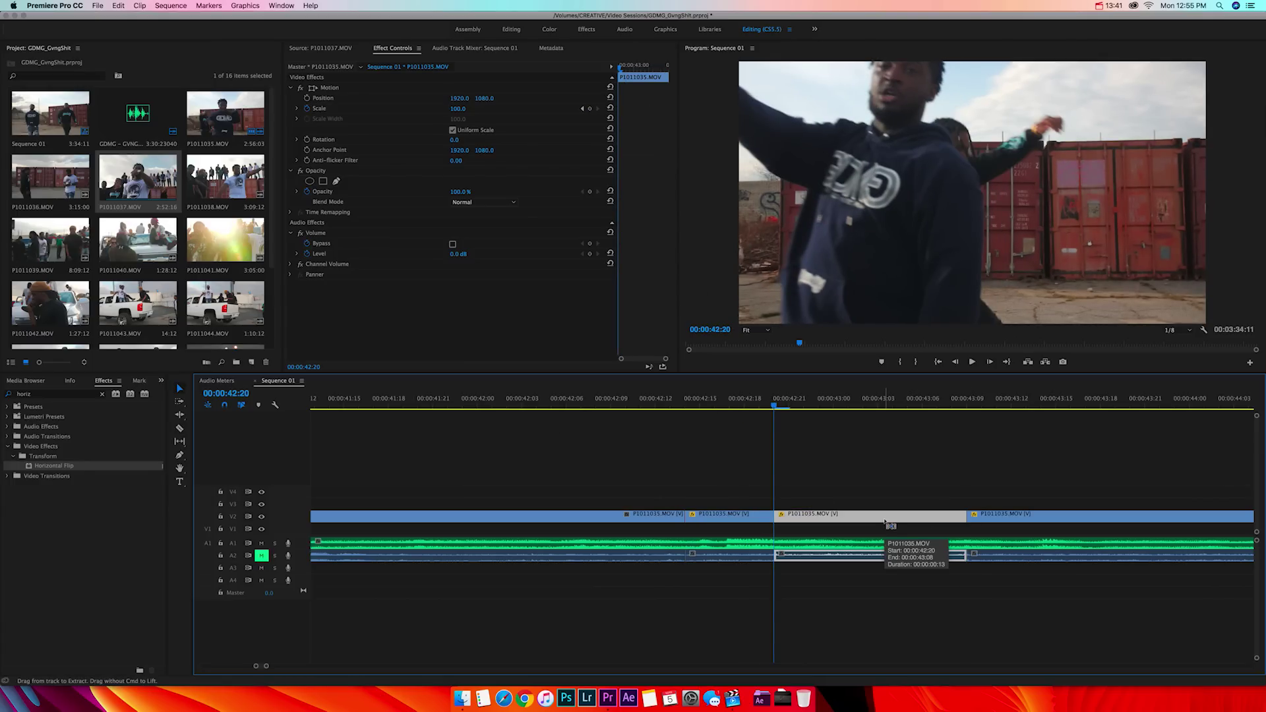
pyautogui.press('super+r')
pyautogui.write('250')
pyautogui.press('Return')
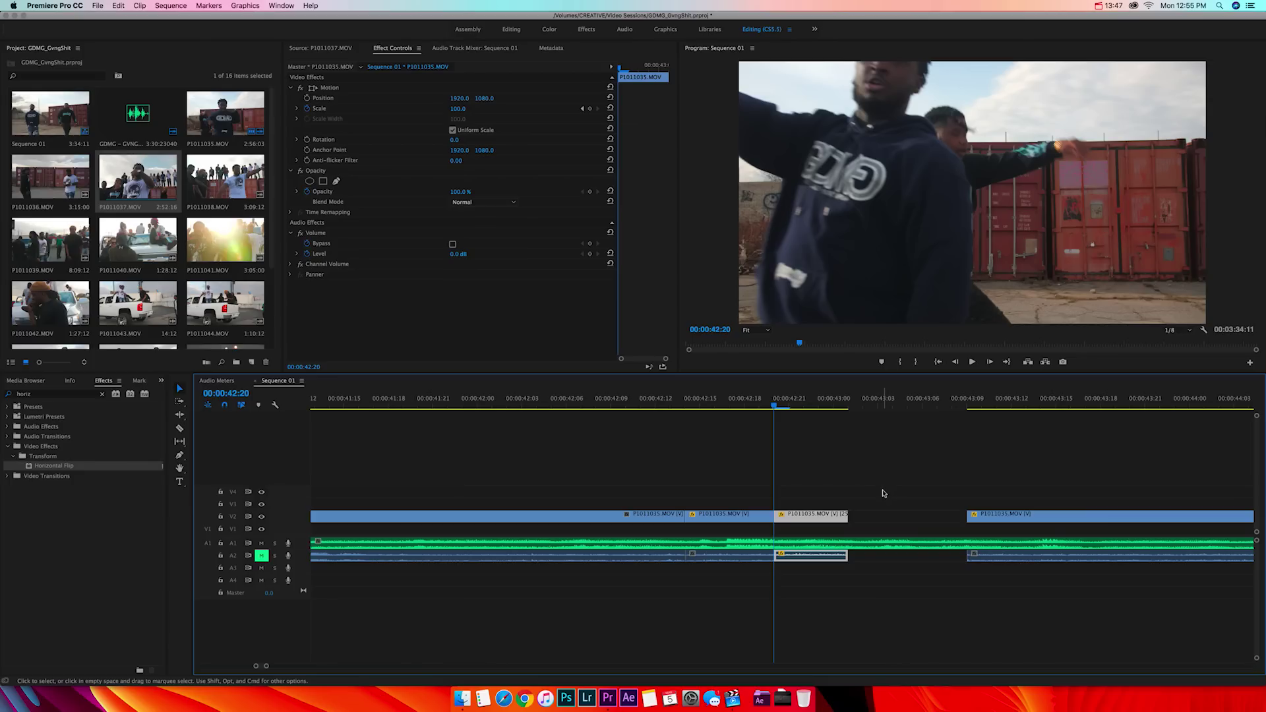
pyautogui.press('Right')
pyautogui.press('Right')
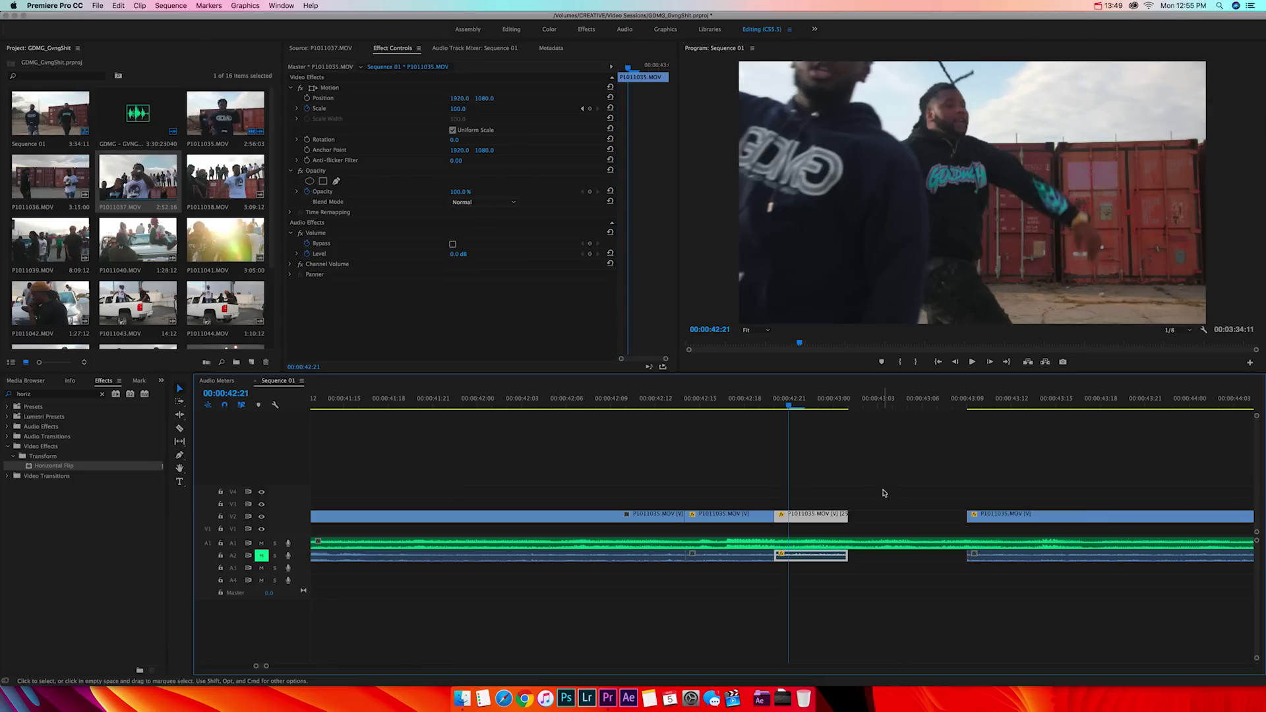
# Cut the sped-up V2 piece at 00:00:42:22 and delete the remainder after the cut
pyautogui.press('c')
pyautogui.click(806, 521)
pyautogui.press('v')
pyautogui.click(824, 518)
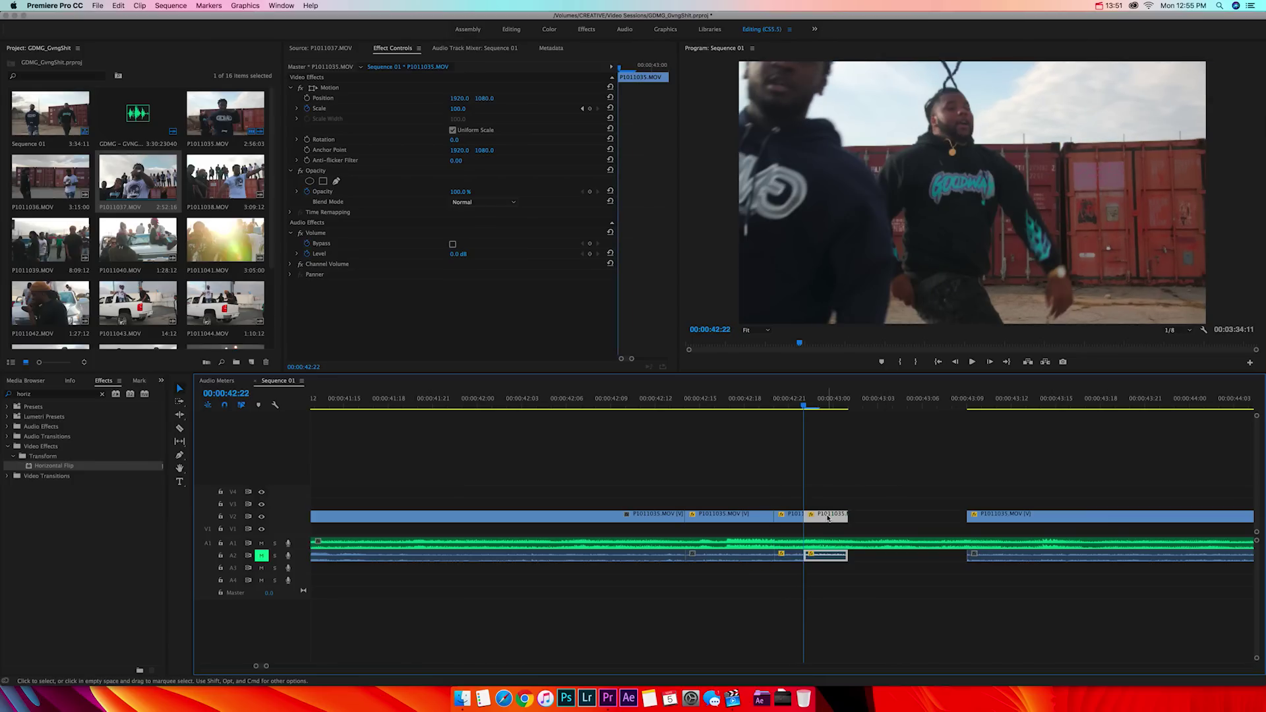
pyautogui.press('Delete')
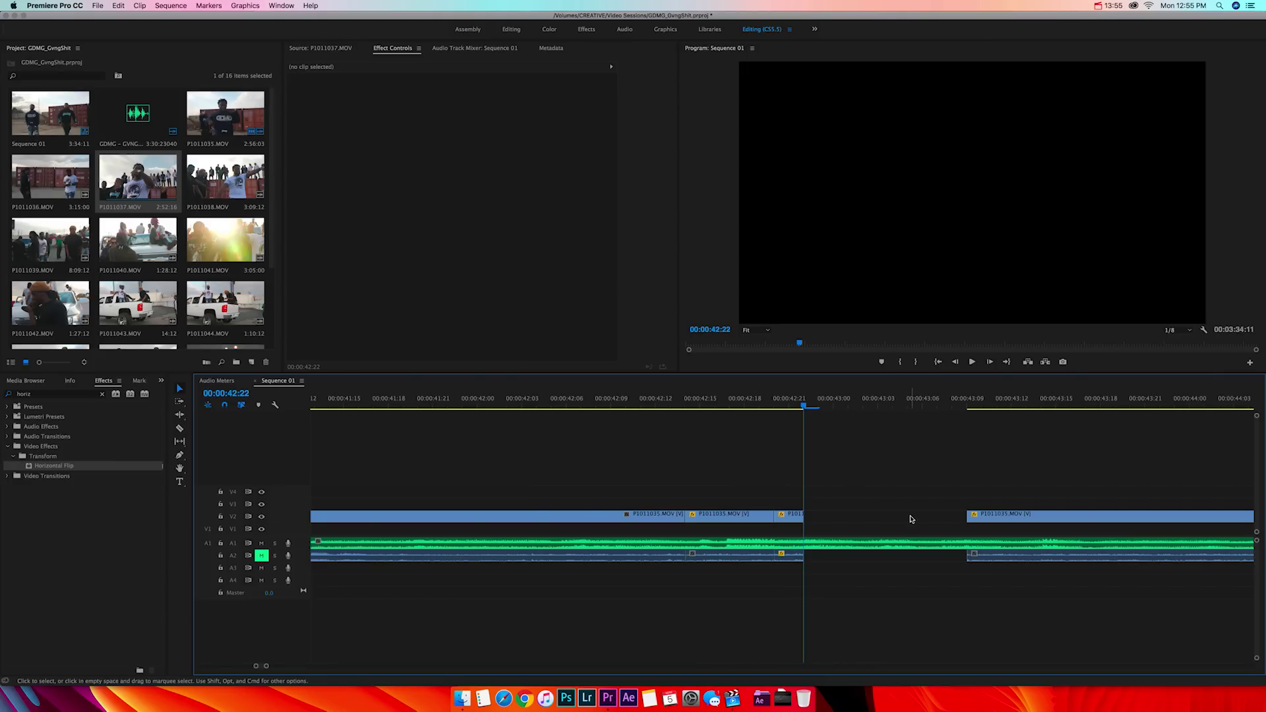
# Extend the P1011037.MOV clip on V4 past the V2 gap and cut it at 00:00:42:22 and at the earlier V2 edit point
pyautogui.press('-')
pyautogui.press('-')
pyautogui.press('-')
pyautogui.moveTo(721, 492); pyautogui.dragTo(820, 492)
pyautogui.press('c')
pyautogui.click(791, 496)
pyautogui.click(724, 495)
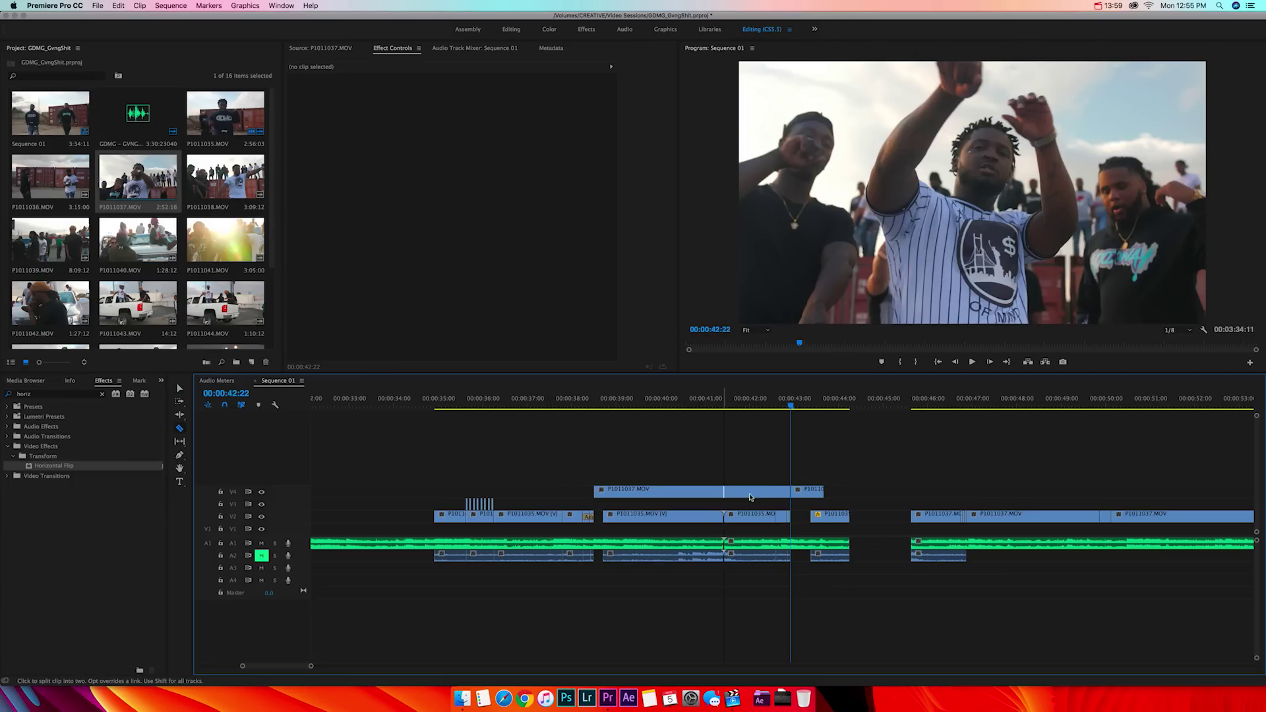
# Delete the V4 piece between the two new cuts
pyautogui.press('v')
pyautogui.click(758, 494)
pyautogui.press('Delete')
# Play back the scale pulse and sped-up V2 section leading into the remaining V4 clip
pyautogui.click(767, 405)
pyautogui.press('=')
pyautogui.press('=')
pyautogui.press('=')
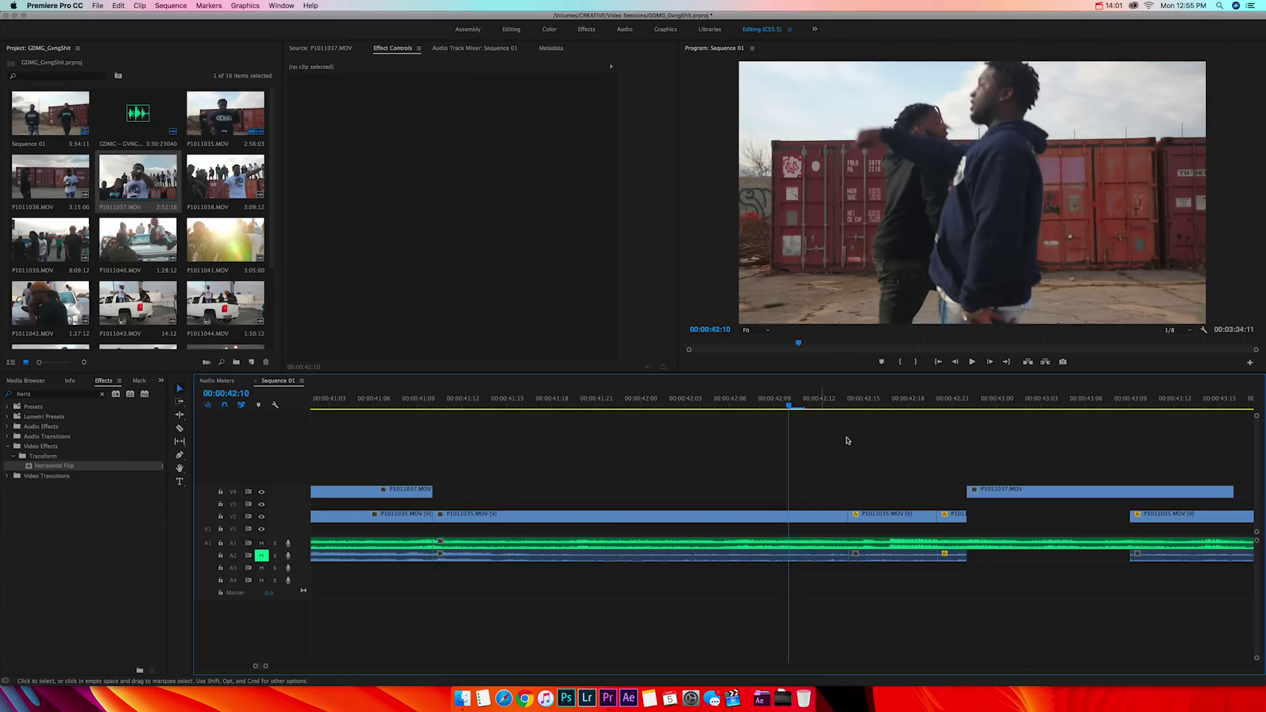
pyautogui.moveTo(847, 404); pyautogui.dragTo(995, 406)
pyautogui.click(802, 400)
pyautogui.press('space')
pyautogui.click(763, 403)
pyautogui.press('space')
pyautogui.click(732, 400)
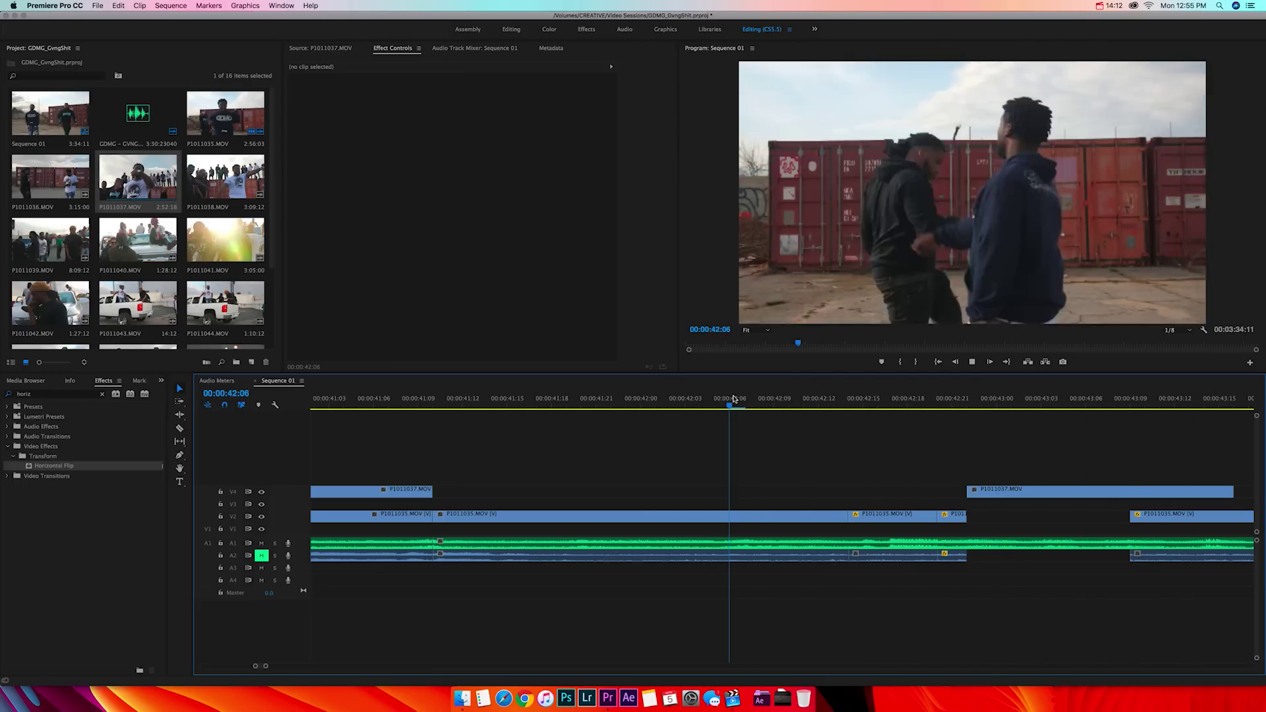
pyautogui.click(738, 397)
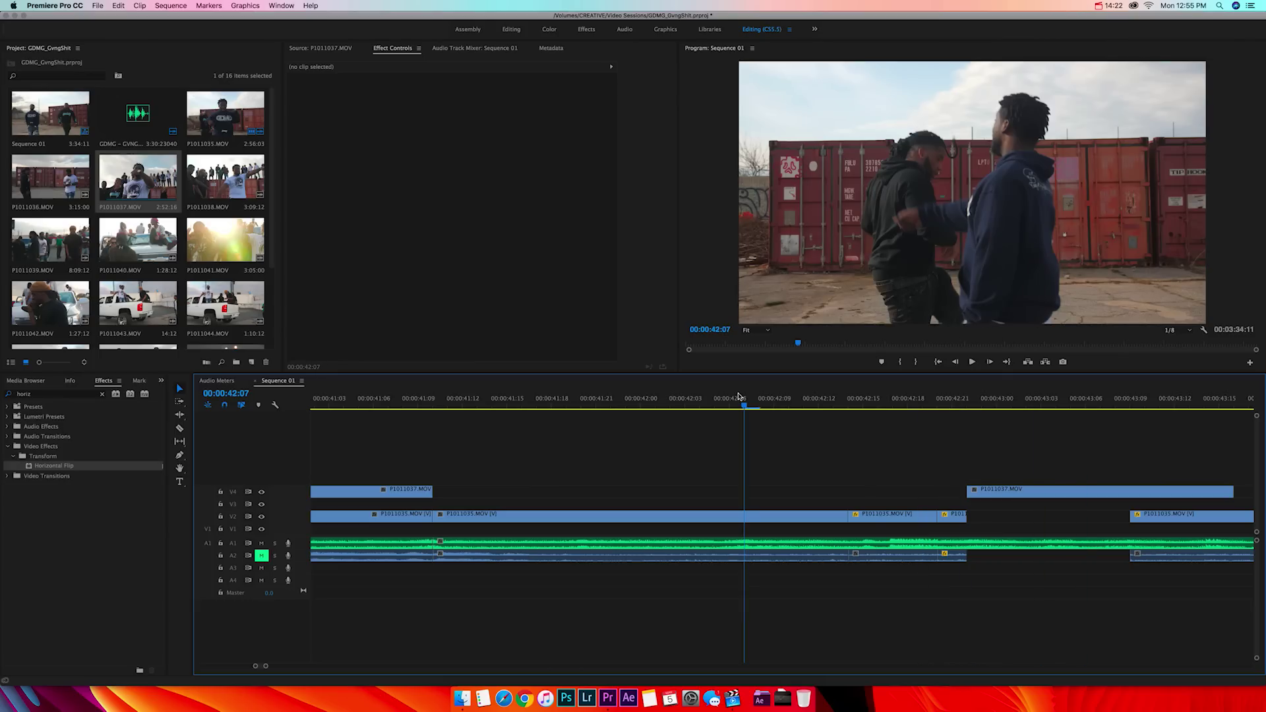
# Go to the series of one-frame V2 pieces of P1011037.MOV starting at 00:00:46:18
pyautogui.press('-')
pyautogui.press('-')
pyautogui.press('-')
pyautogui.press('-')
pyautogui.press('=')
pyautogui.press('=')
pyautogui.press('space')
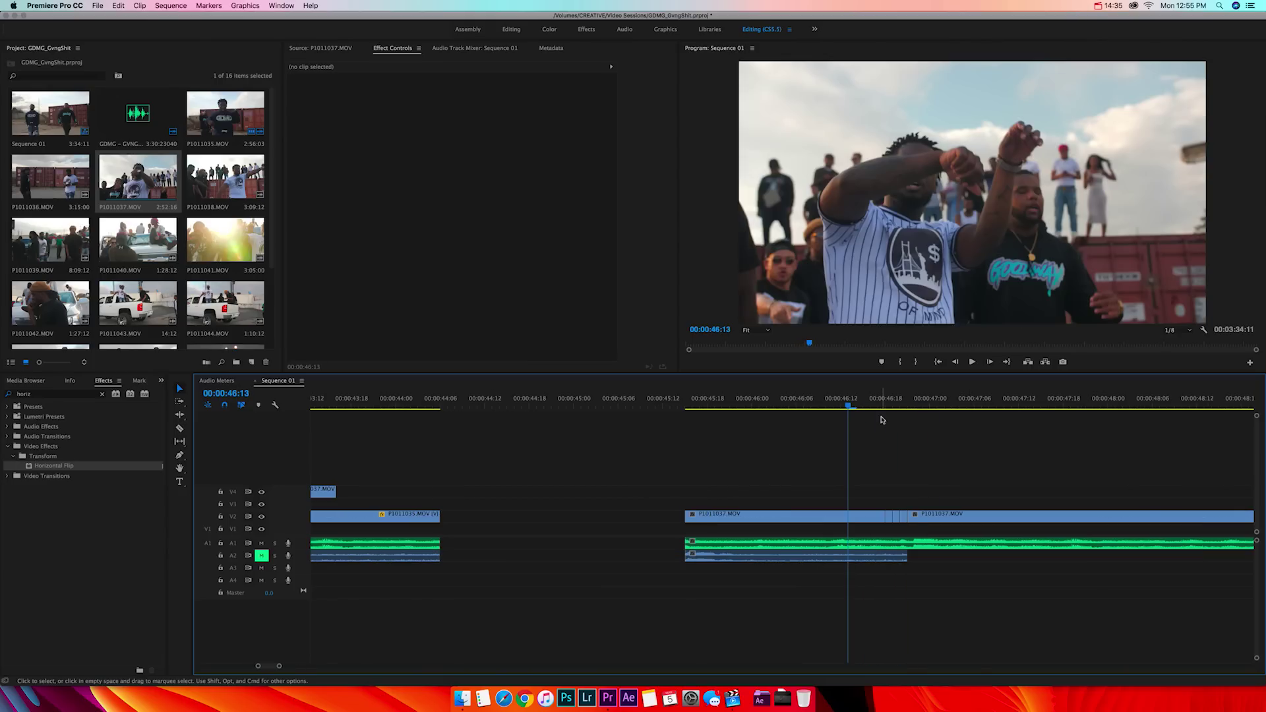
pyautogui.click(886, 405)
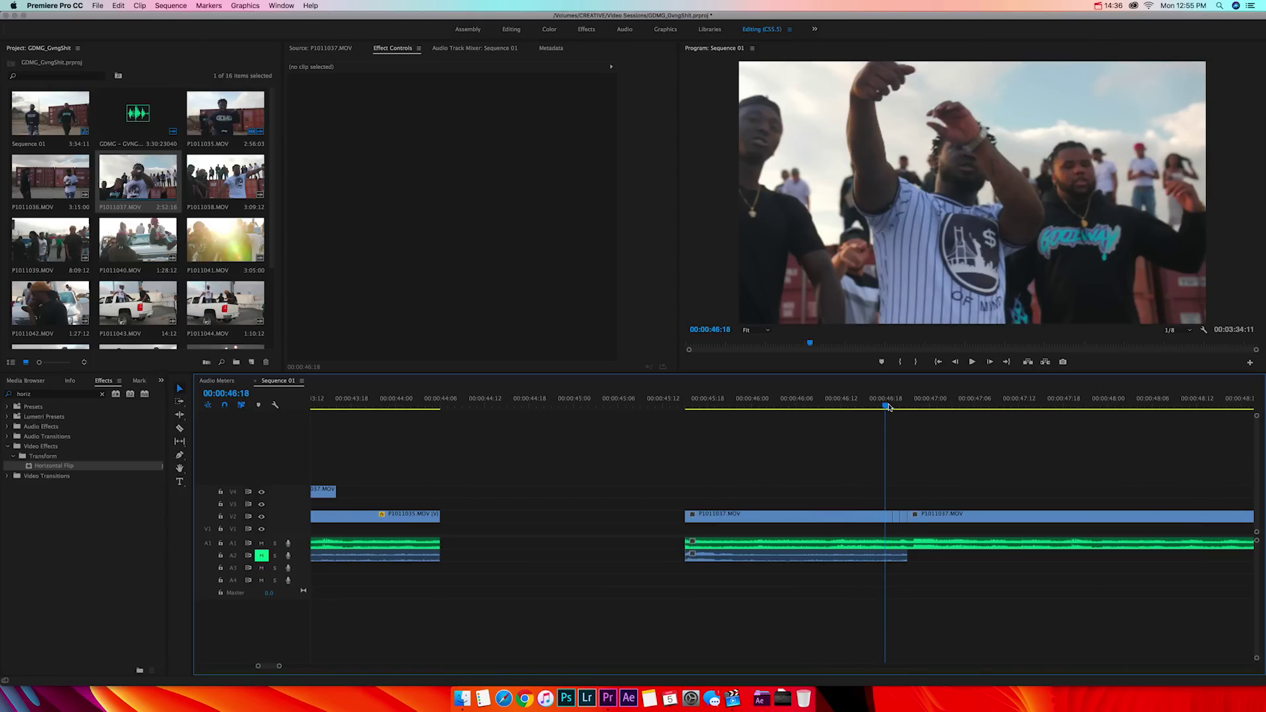
pyautogui.press('=')
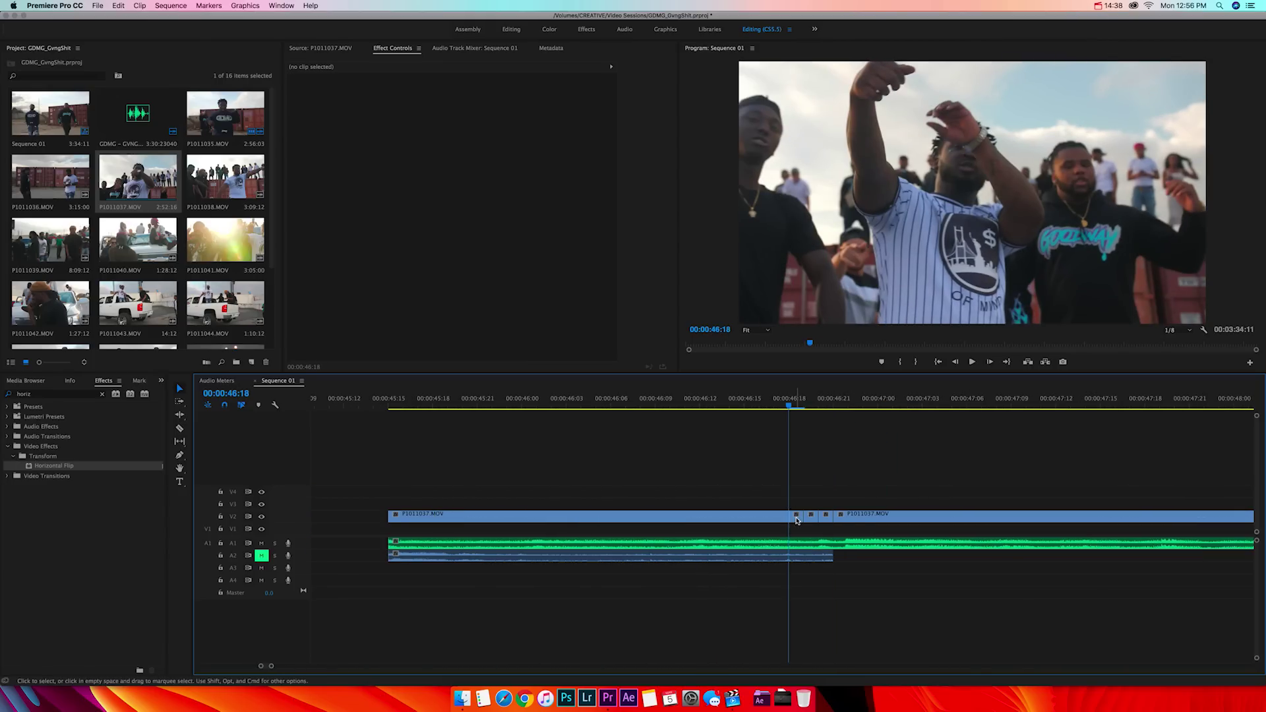
pyautogui.click(795, 518)
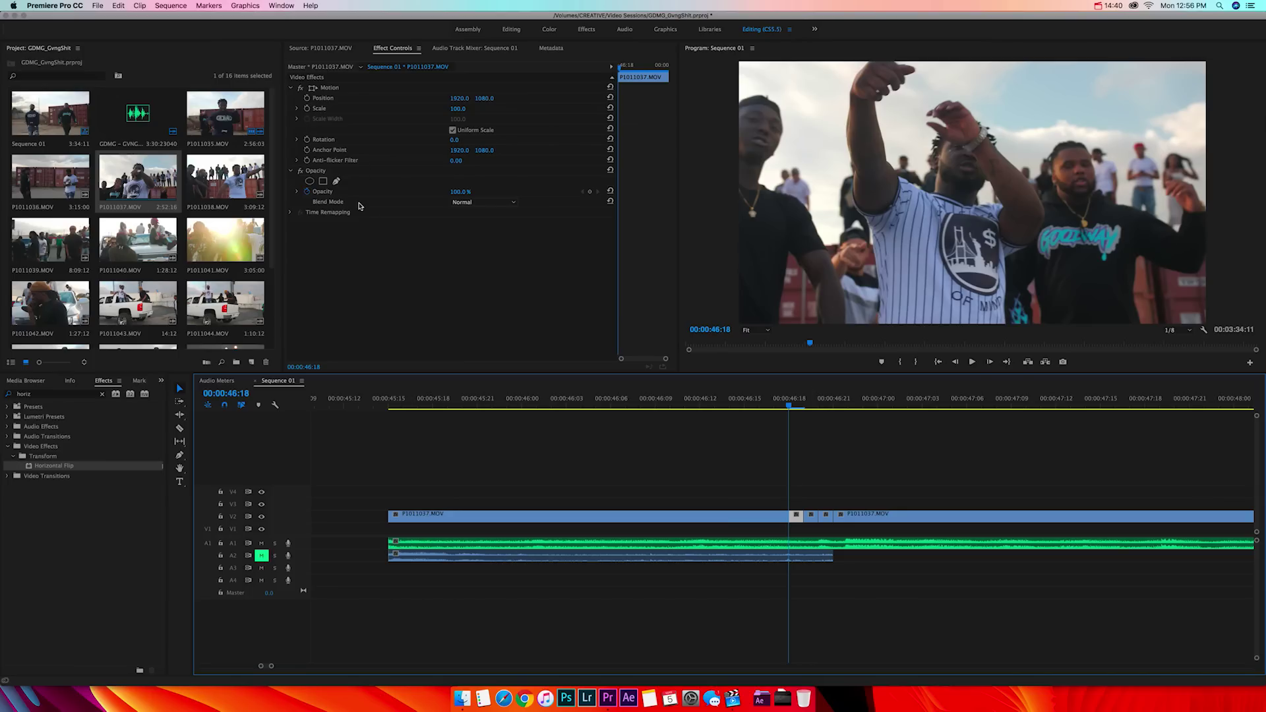
pyautogui.click(323, 182)
pyautogui.press('super+z')
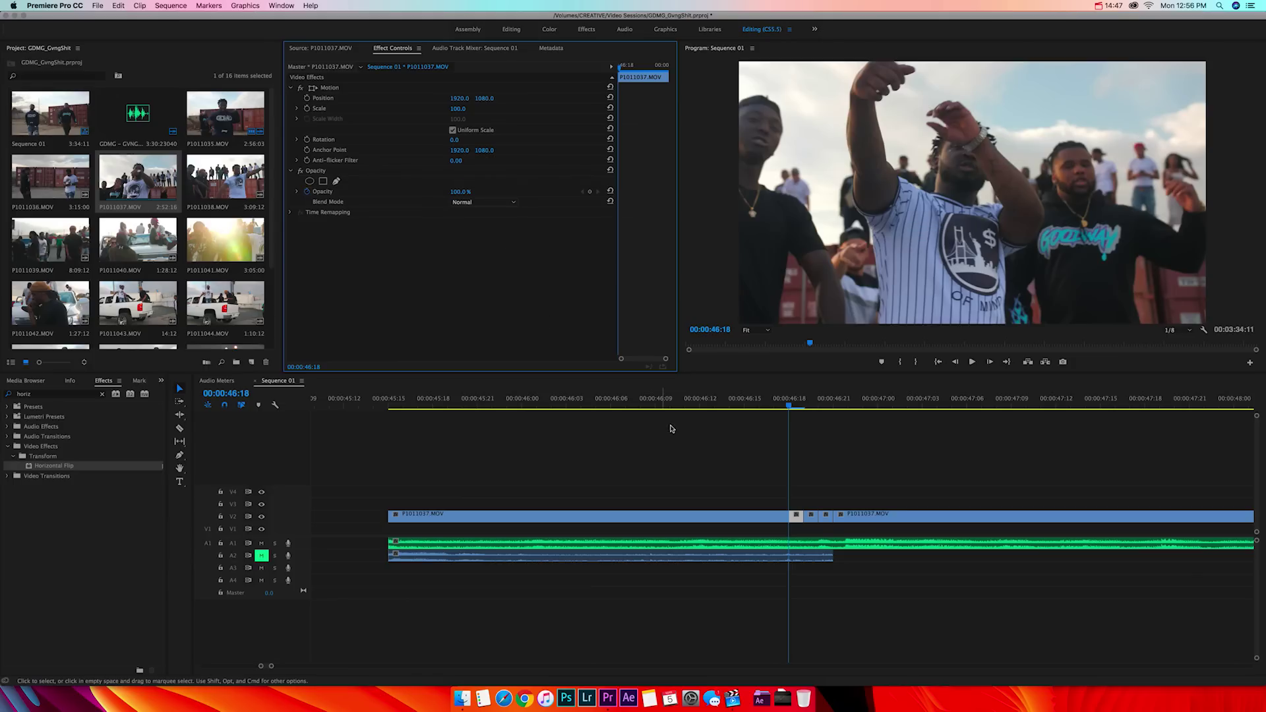
# Duplicate the one-frame V2 piece at 00:00:46:18 onto V3 and add a rectangular opacity mask to the copy
pyautogui.moveTo(798, 515); pyautogui.dragTo(797, 503)
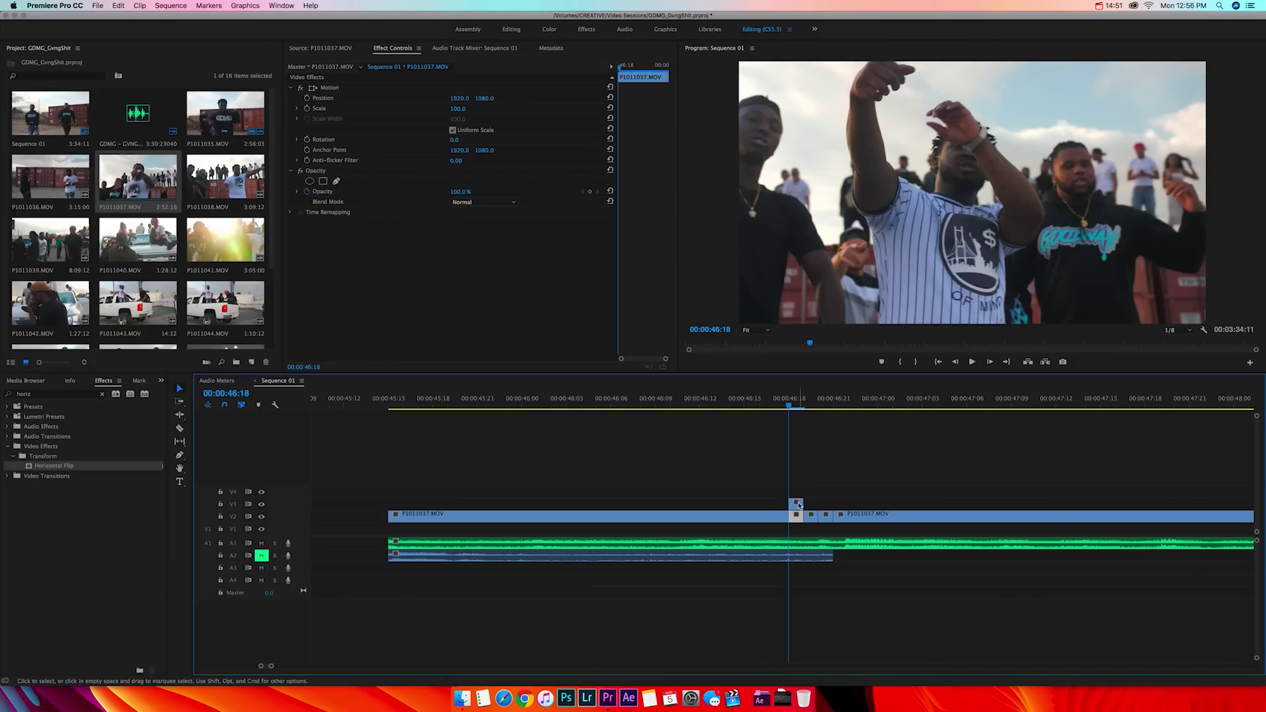
pyautogui.click(324, 181)
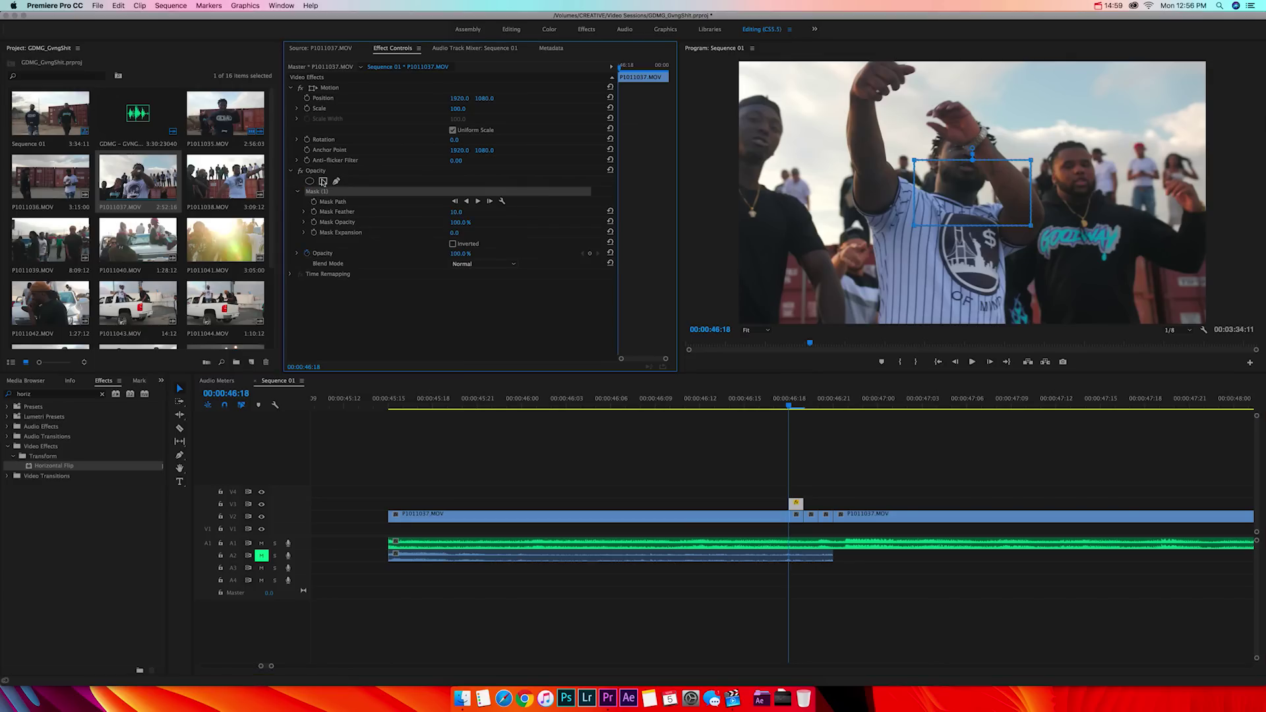
# Pull the mask's four corners beyond the sides of the frame to form a full-width horizontal band
pyautogui.click(916, 163)
pyautogui.moveTo(902, 163); pyautogui.dragTo(726, 163)
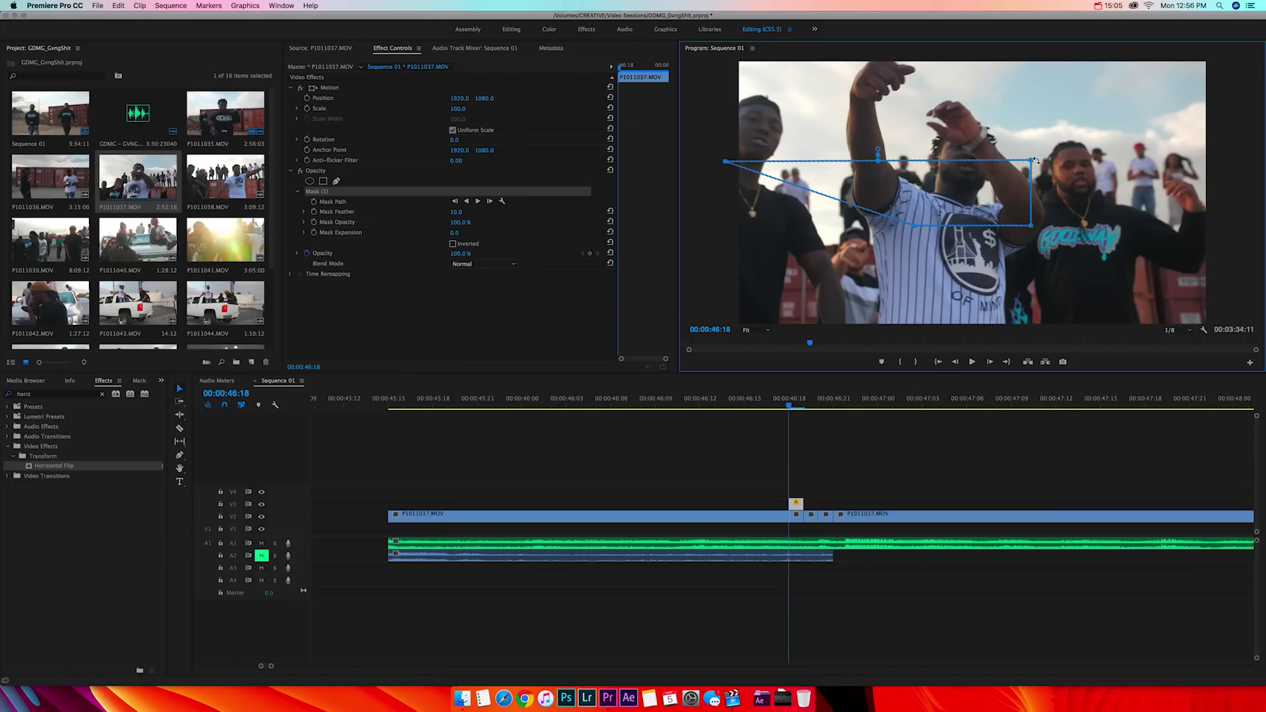
pyautogui.moveTo(1032, 164); pyautogui.dragTo(1231, 164)
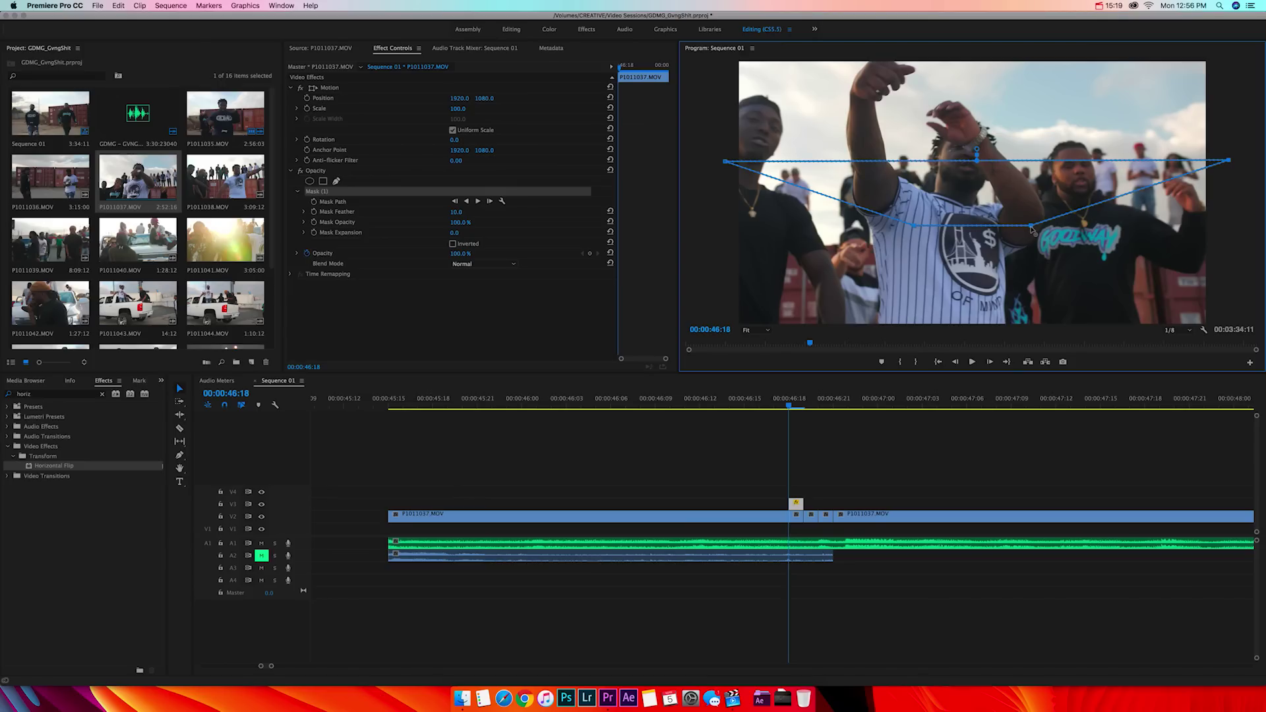
pyautogui.moveTo(1032, 228); pyautogui.dragTo(1228, 232)
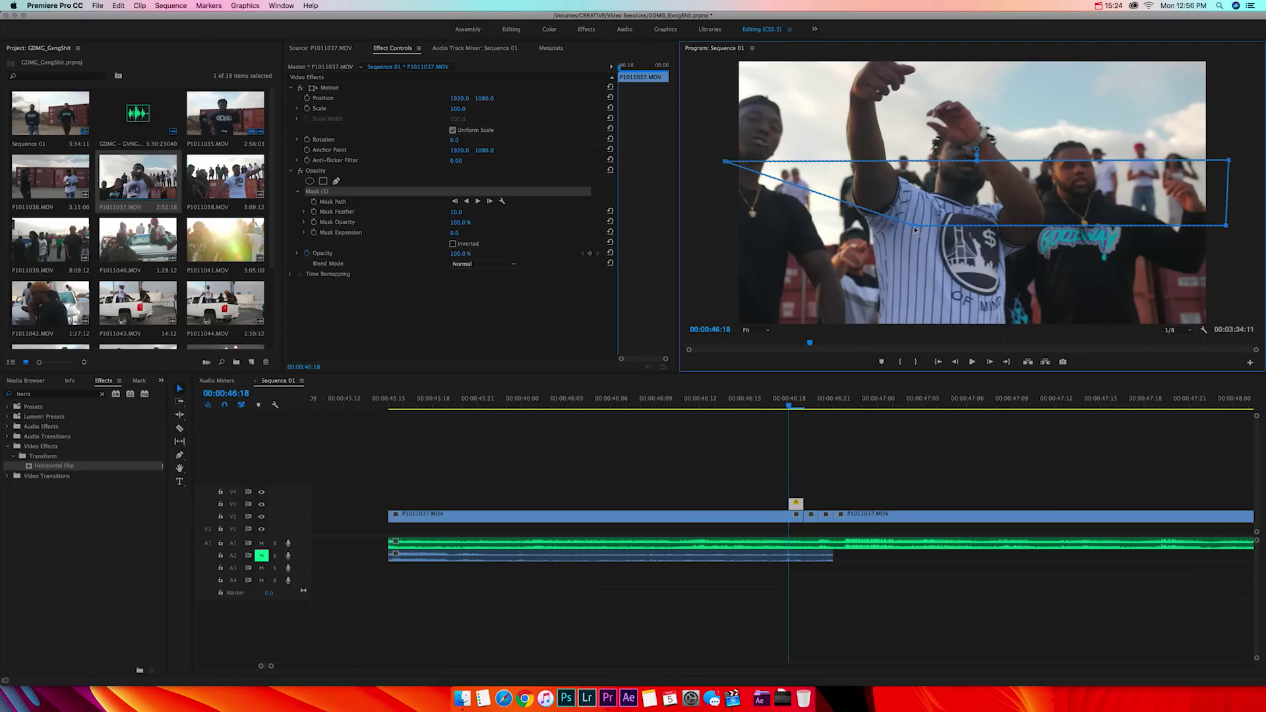
pyautogui.moveTo(915, 228); pyautogui.dragTo(723, 228)
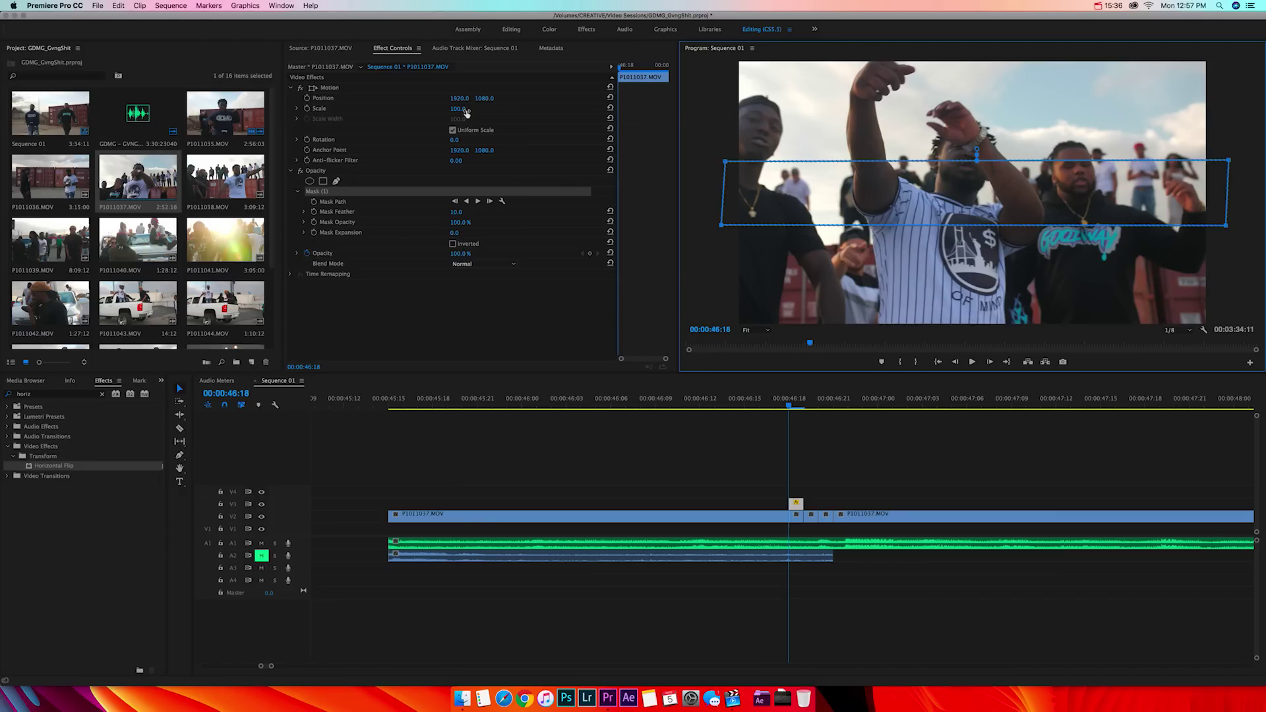
# Set the masked V3 copy's Scale to 150
pyautogui.click(455, 109)
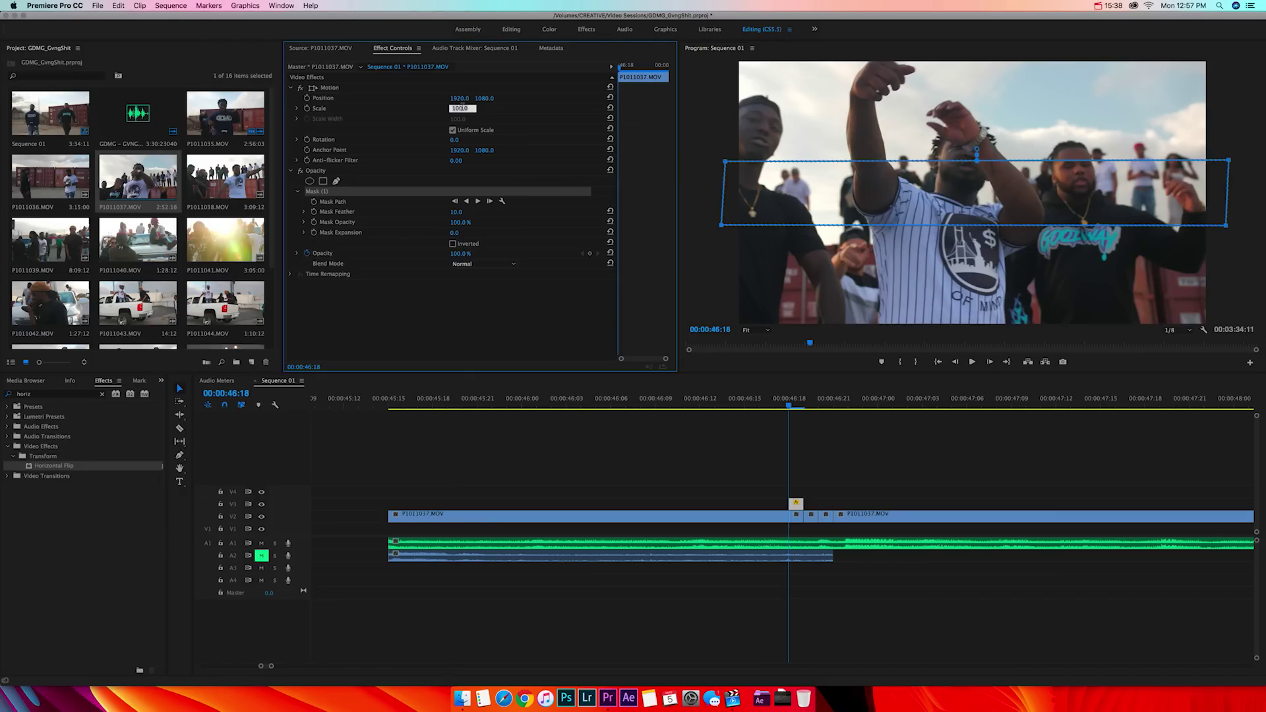
pyautogui.write('150')
pyautogui.press('Return')
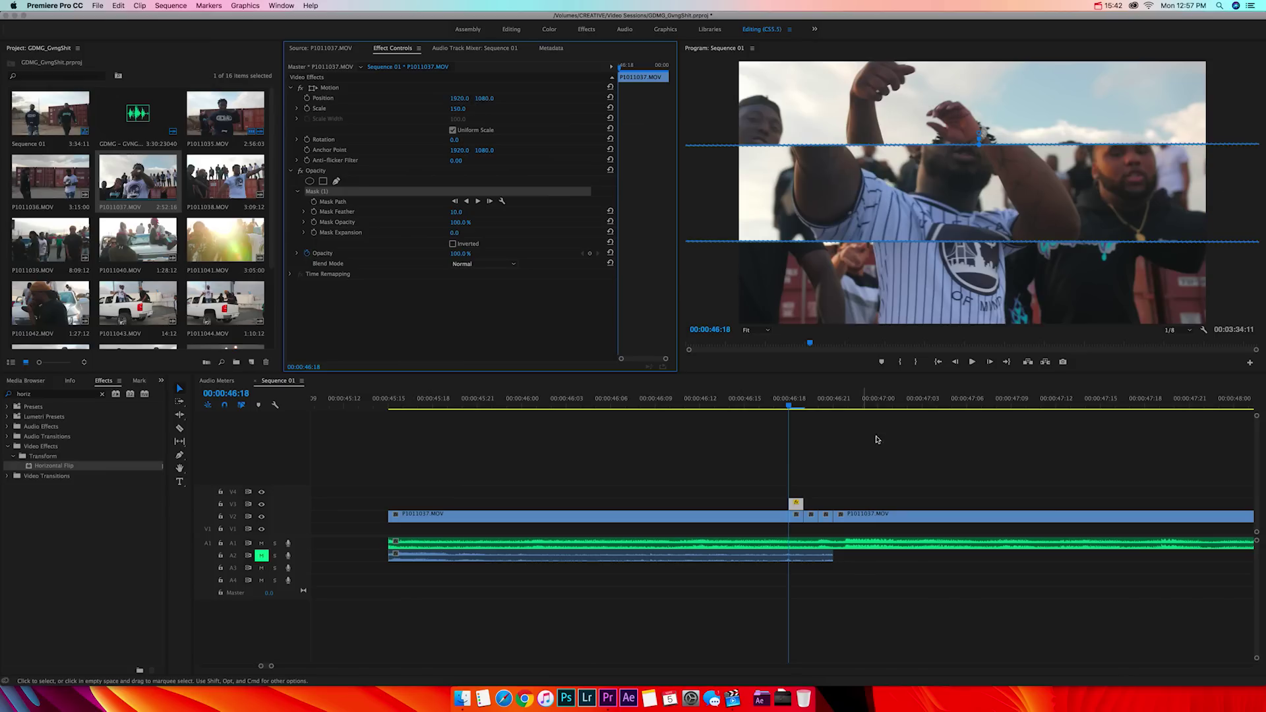
# Step frame by frame across the masked V3 clip to check the slice effect
pyautogui.click(838, 468)
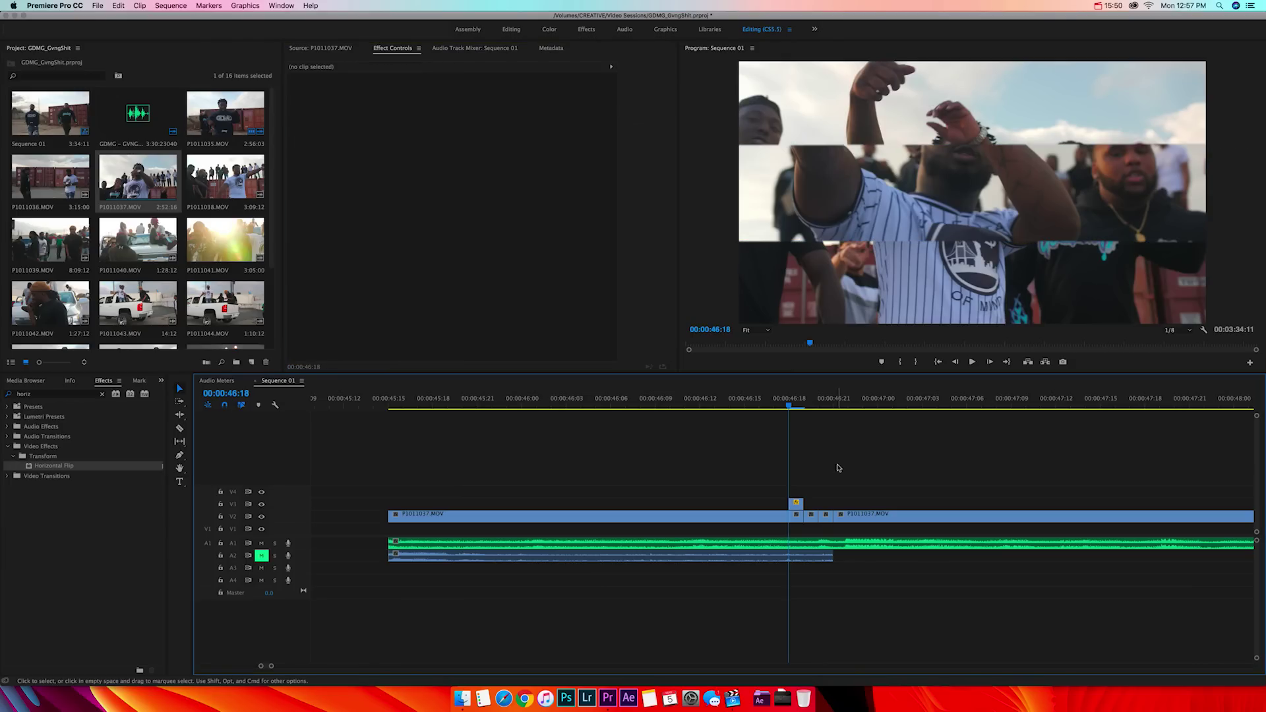
pyautogui.press('Left')
pyautogui.press('Right')
pyautogui.press('Right')
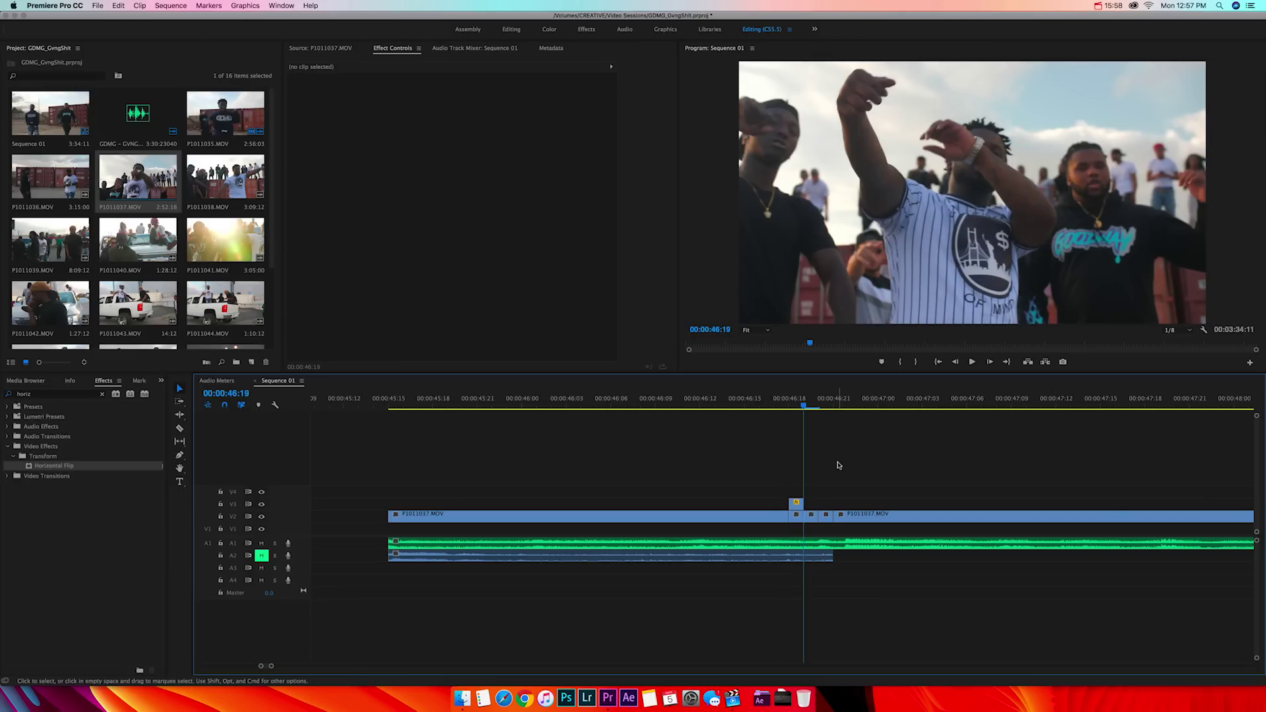
# Duplicate the one-frame V2 piece at 00:00:46:20 onto V3
pyautogui.press('Right')
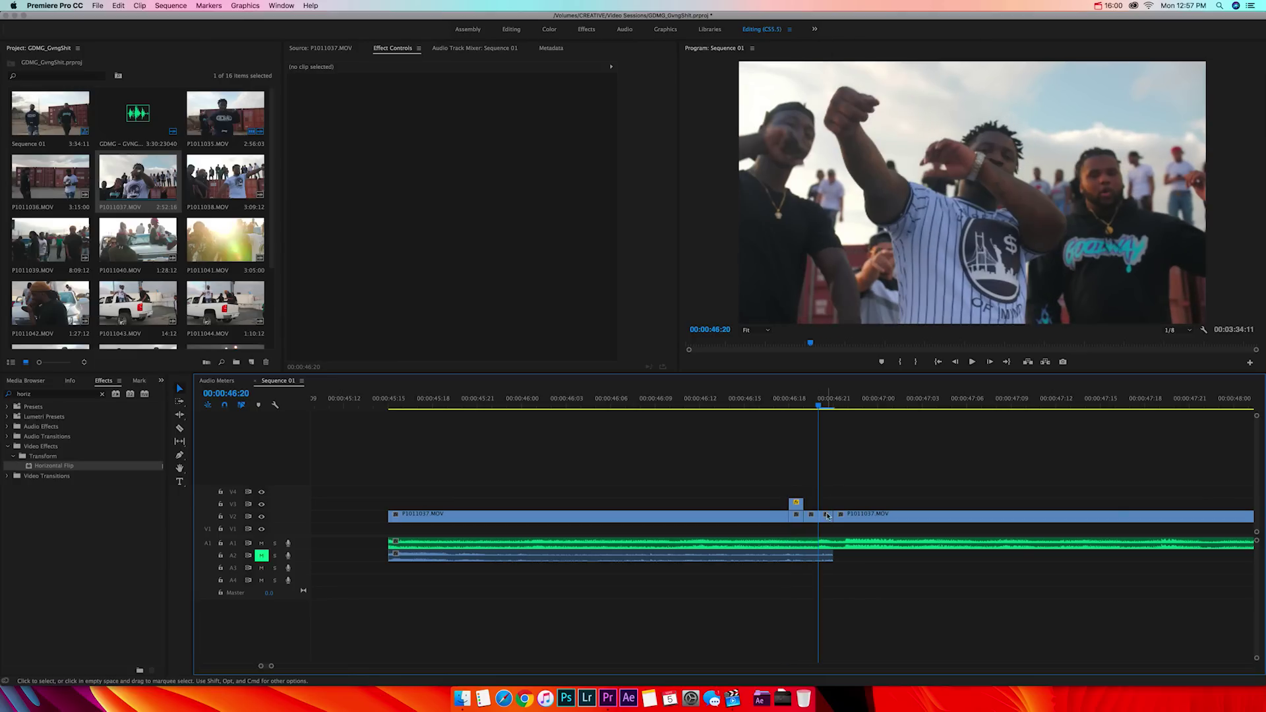
pyautogui.click(824, 514)
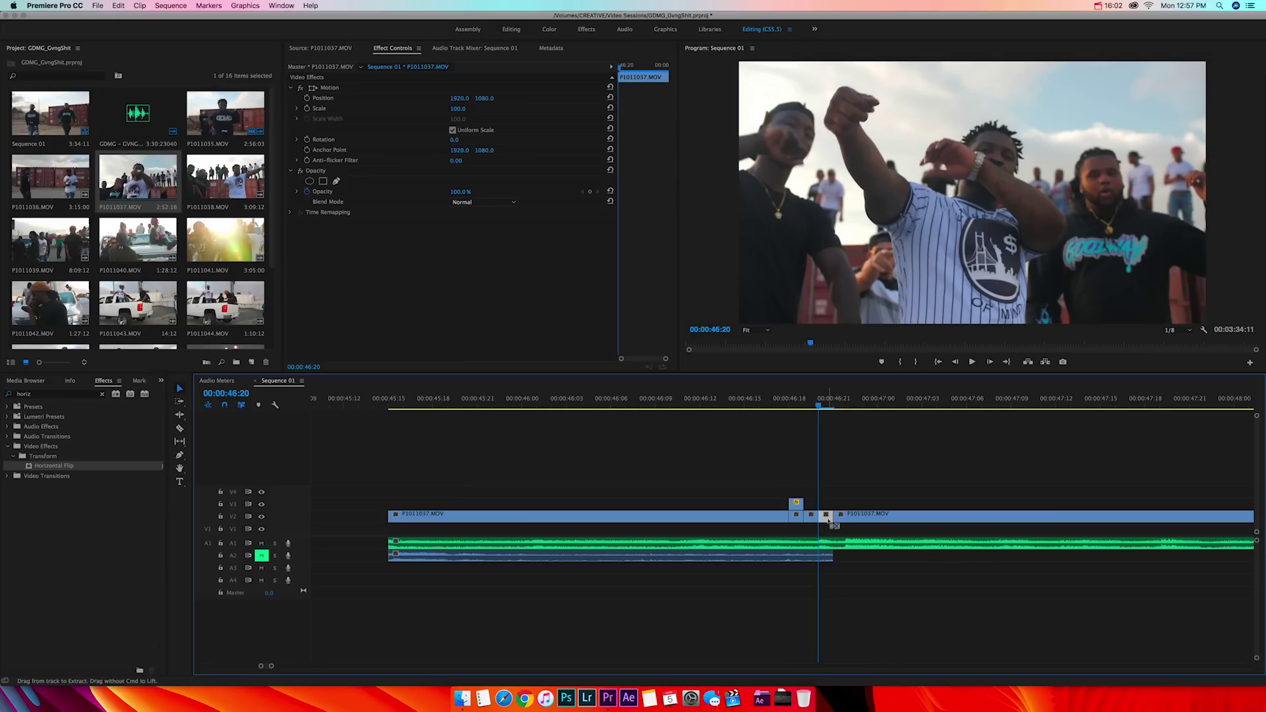
pyautogui.keyDown('alt'); pyautogui.moveTo(826, 514); pyautogui.dragTo(826, 504); pyautogui.keyUp('alt')
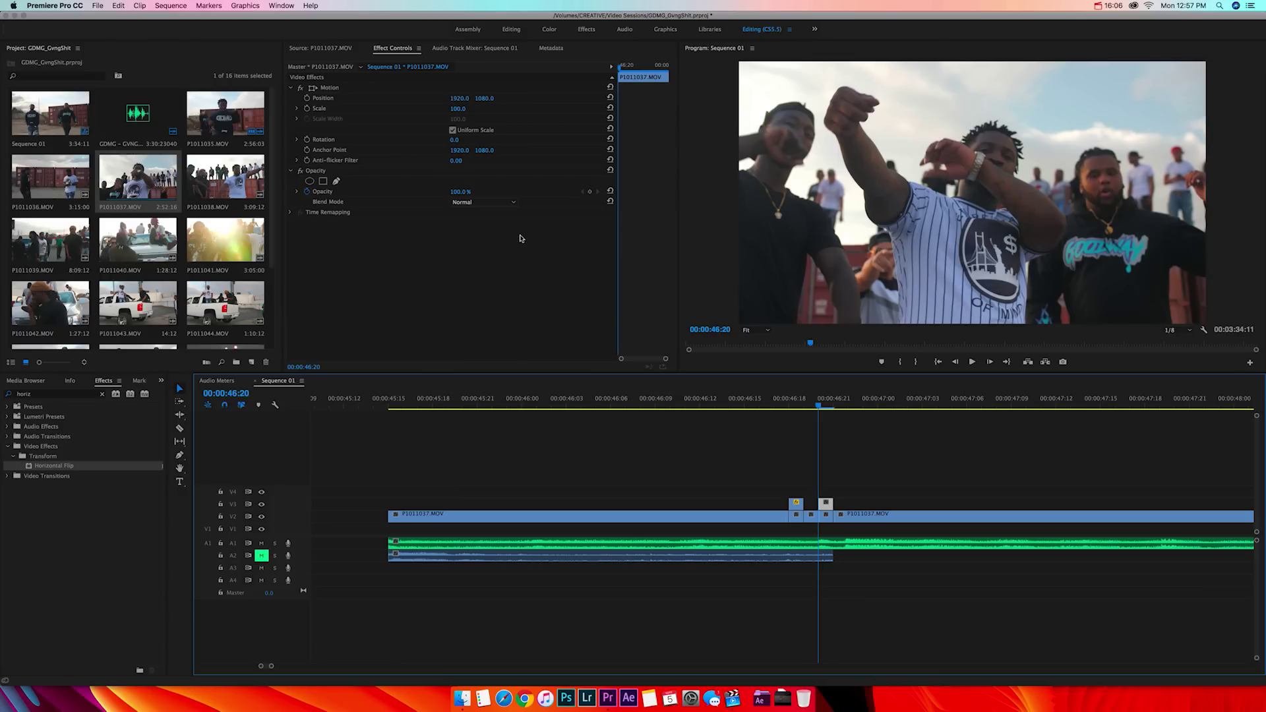
# Set the new V3 copy's Opacity to 75% and its Scale to 125
pyautogui.click(461, 191)
pyautogui.write('75')
pyautogui.press('Return')
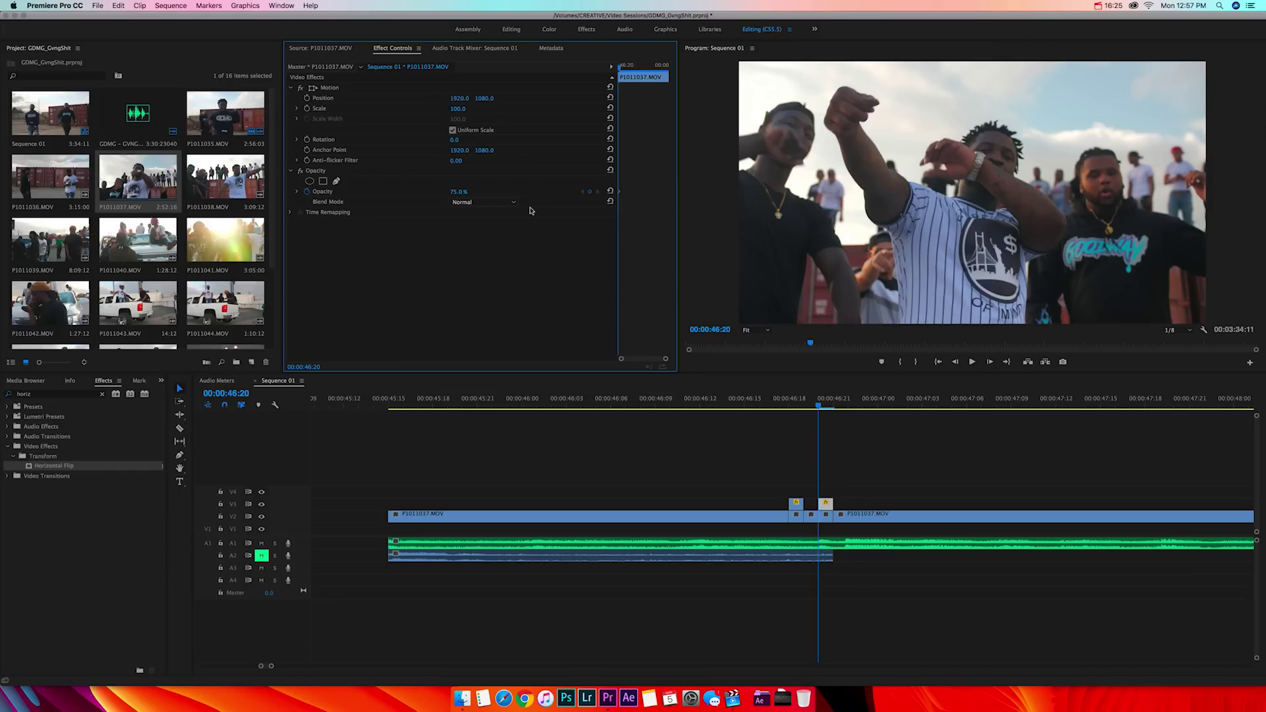
pyautogui.click(458, 109)
pyautogui.write('125')
pyautogui.press('Return')
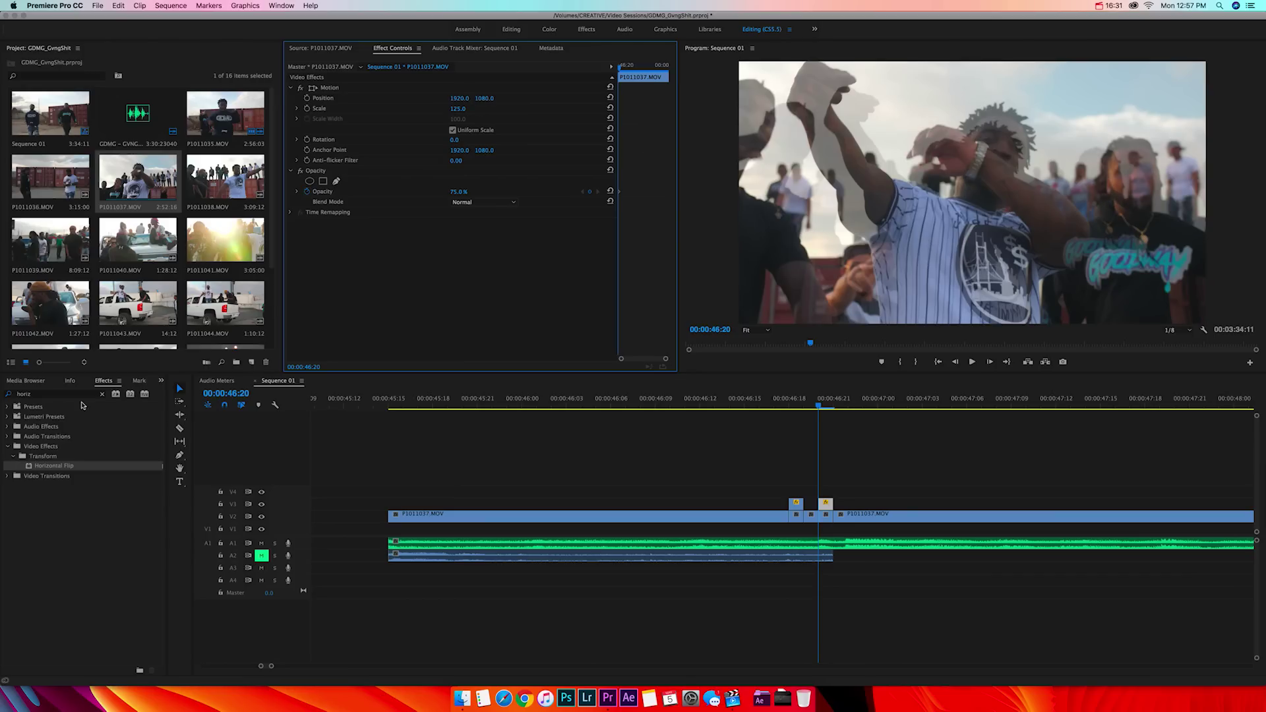
# Find the Arithmetic effect and apply it to the V3 copy at 00:00:46:20
pyautogui.click(101, 394)
pyautogui.write('ar')
pyautogui.write('it')
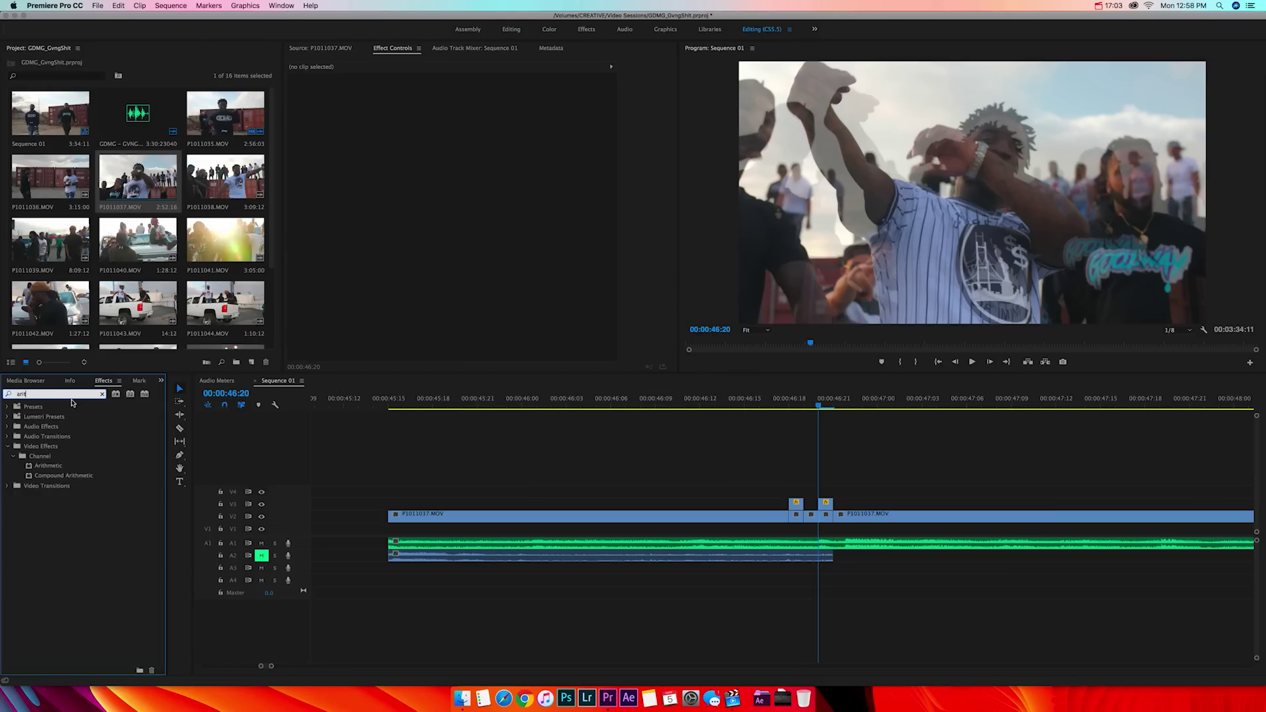
pyautogui.moveTo(49, 465); pyautogui.dragTo(823, 502)
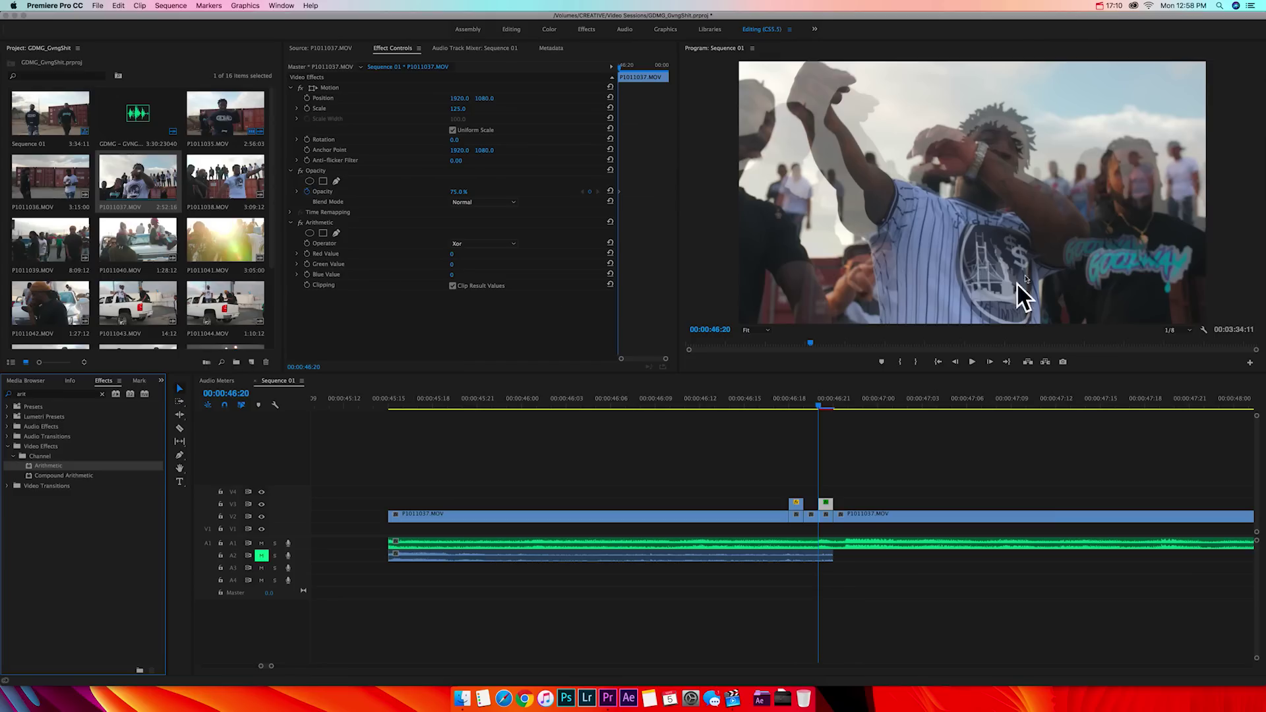
# Set the Arithmetic effect's Operator to Max and its Red Value to 255
pyautogui.click(485, 245)
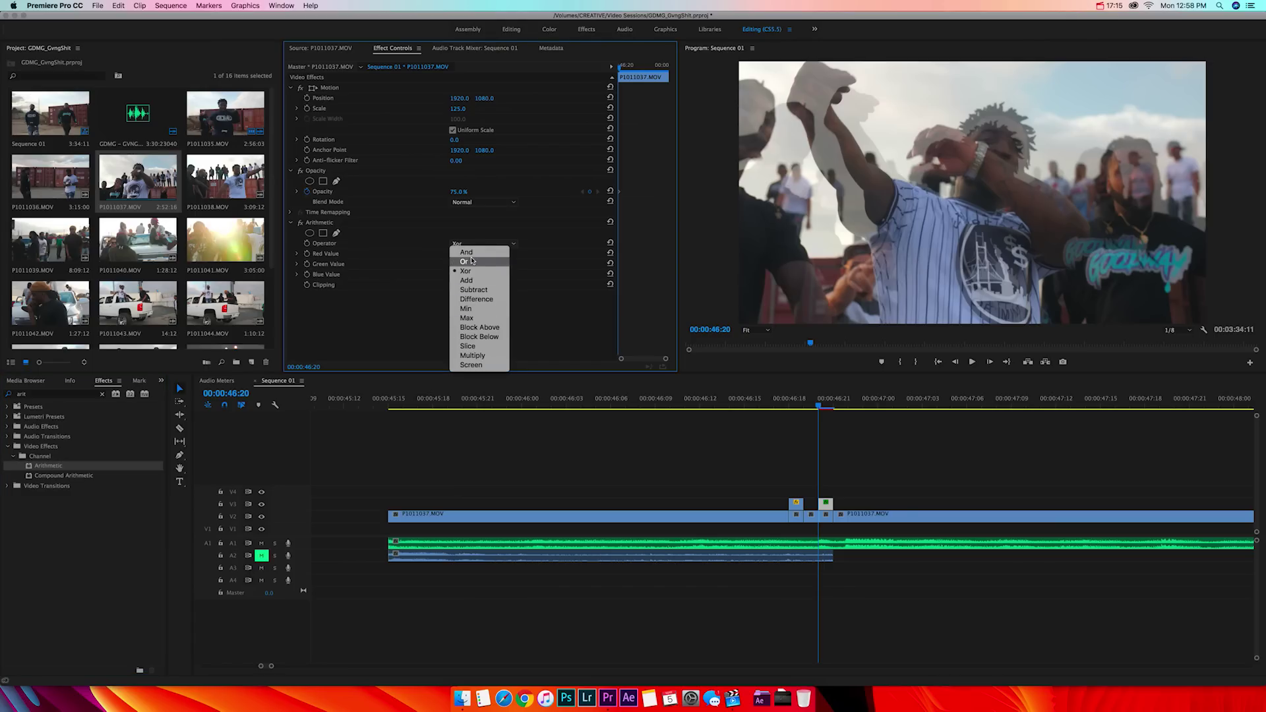
pyautogui.click(475, 318)
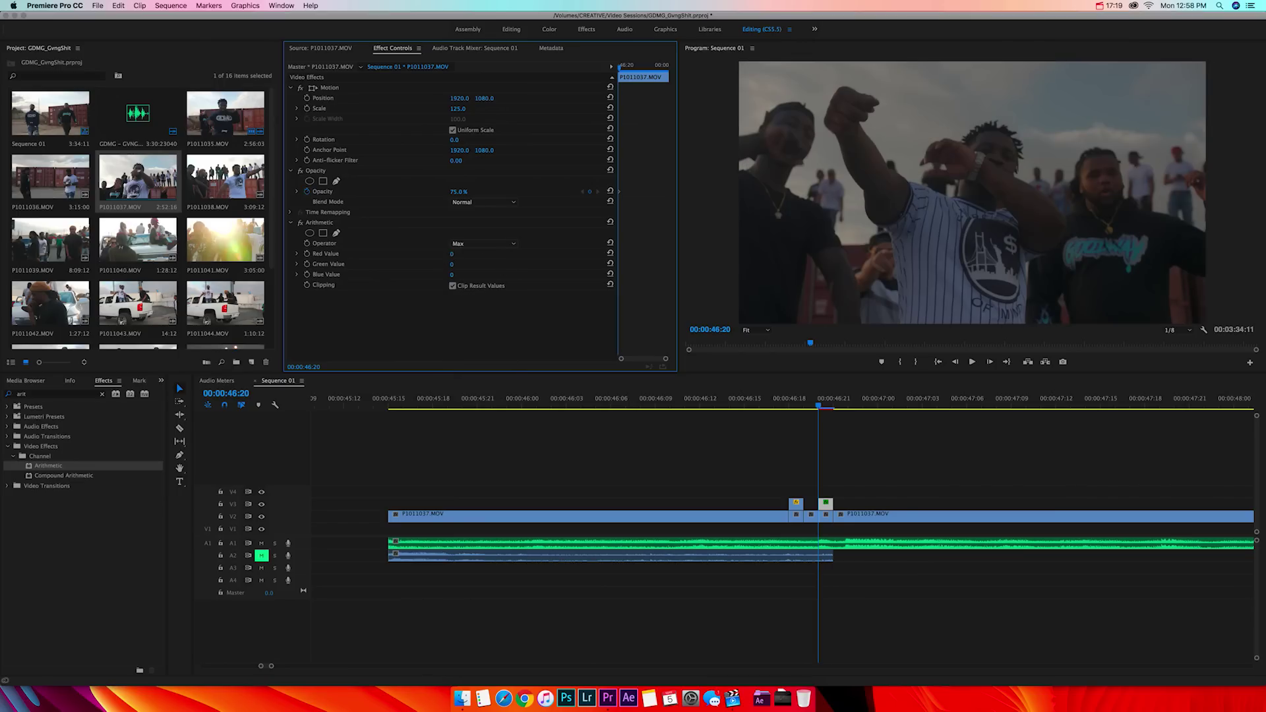
pyautogui.moveTo(453, 254); pyautogui.dragTo(465, 256)
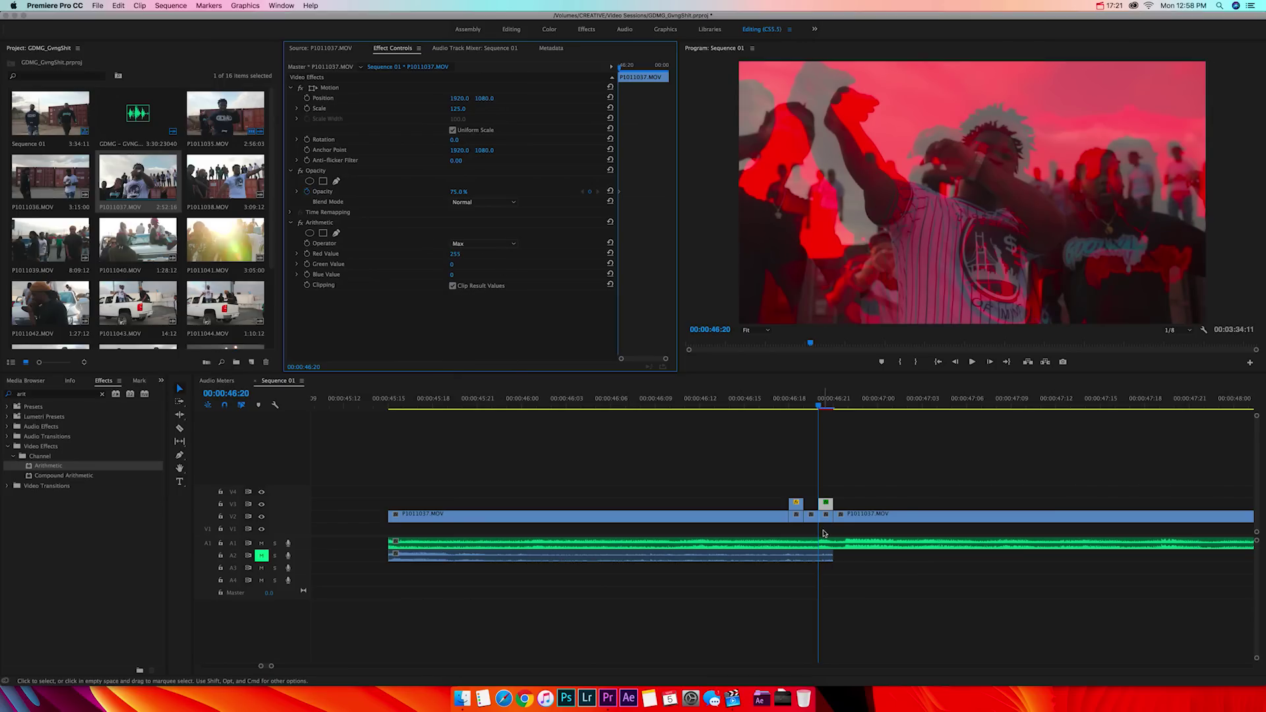
# Check the red overlay with V2 hidden and shown again, and step through the frames from 00:00:46:18 to 00:00:46:20
pyautogui.click(262, 518)
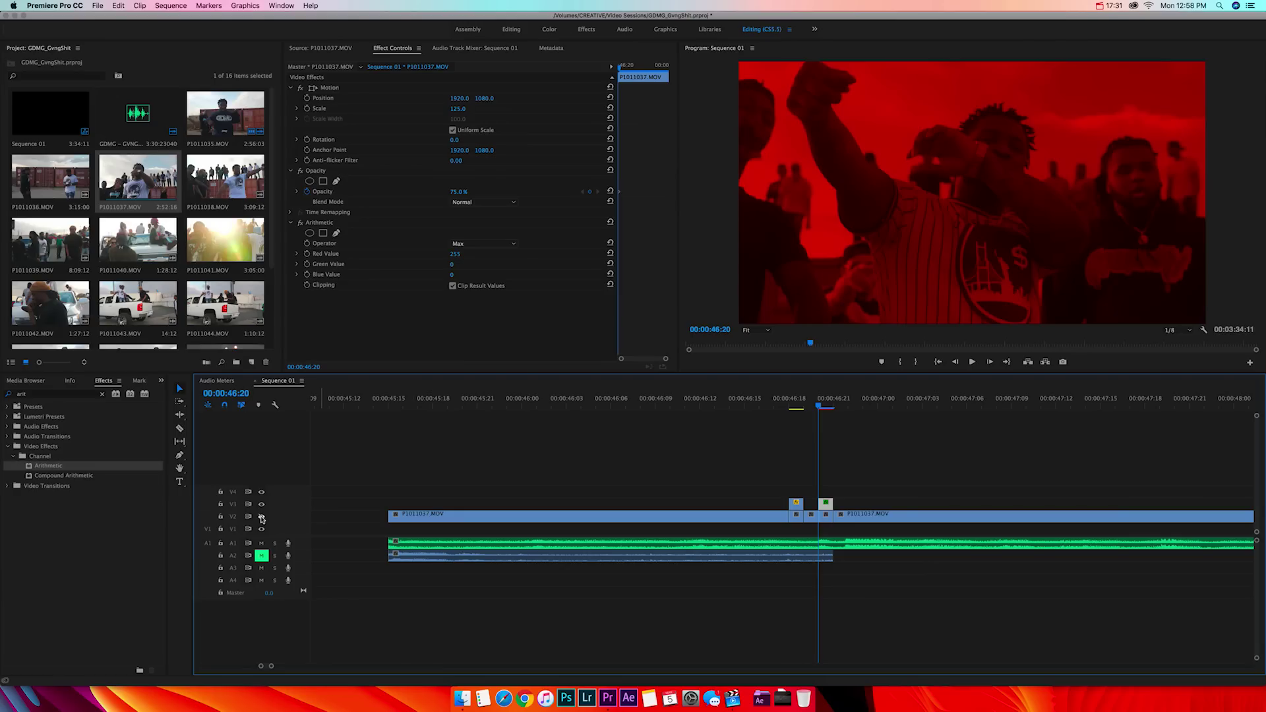
pyautogui.click(262, 519)
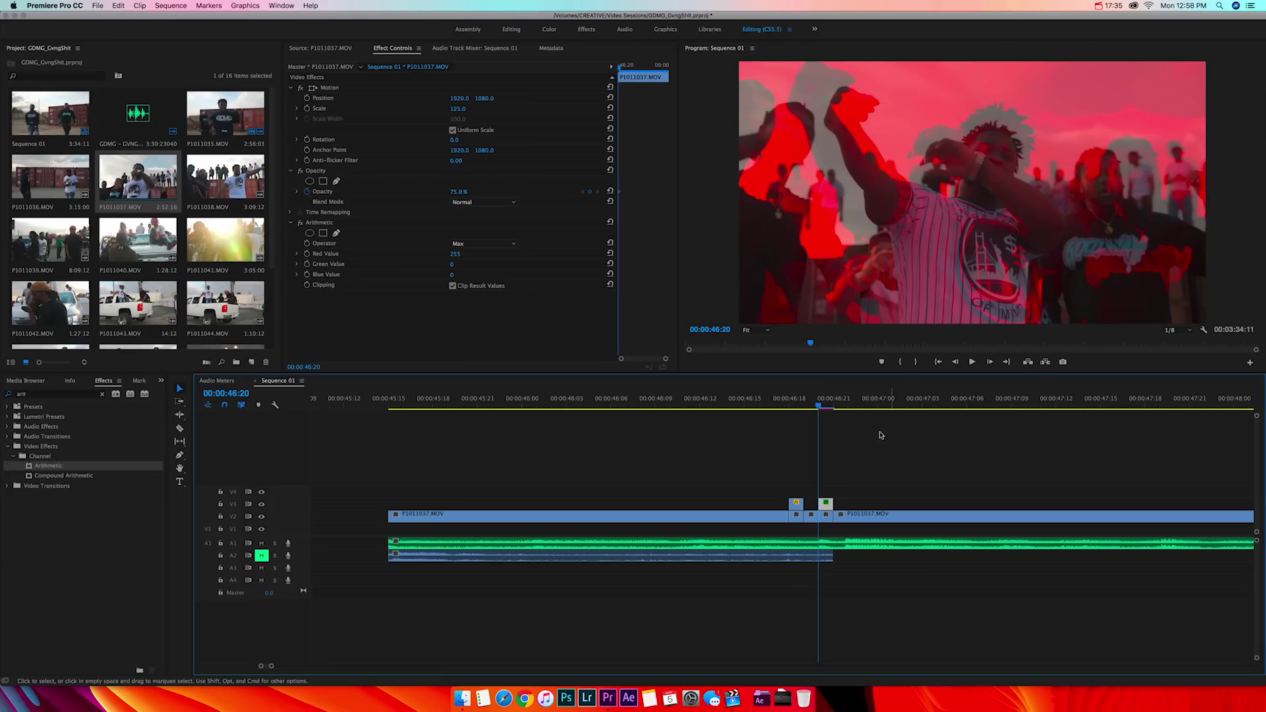
pyautogui.click(787, 405)
pyautogui.moveTo(787, 405)
pyautogui.mouseDown()
pyautogui.moveTo(833, 407)
pyautogui.moveTo(775, 406)
pyautogui.moveTo(791, 406)
pyautogui.mouseUp()
pyautogui.click(791, 418)
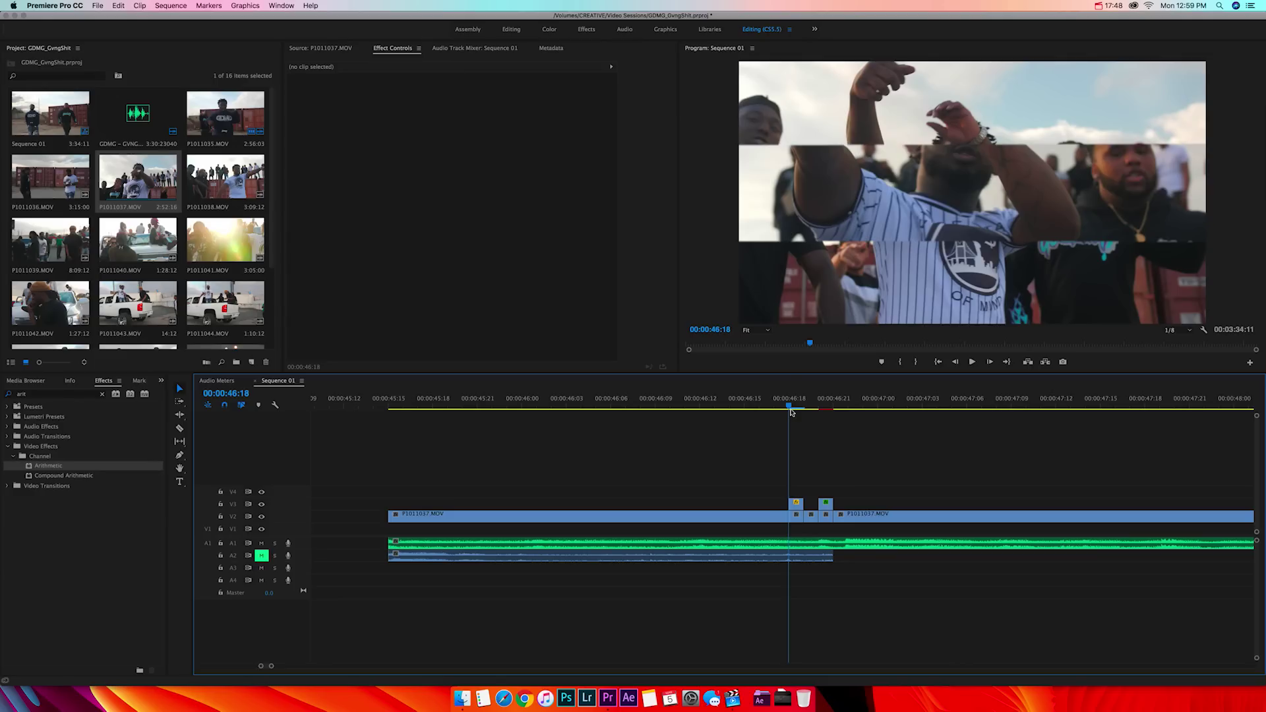
pyautogui.press('Right')
pyautogui.press('Right')
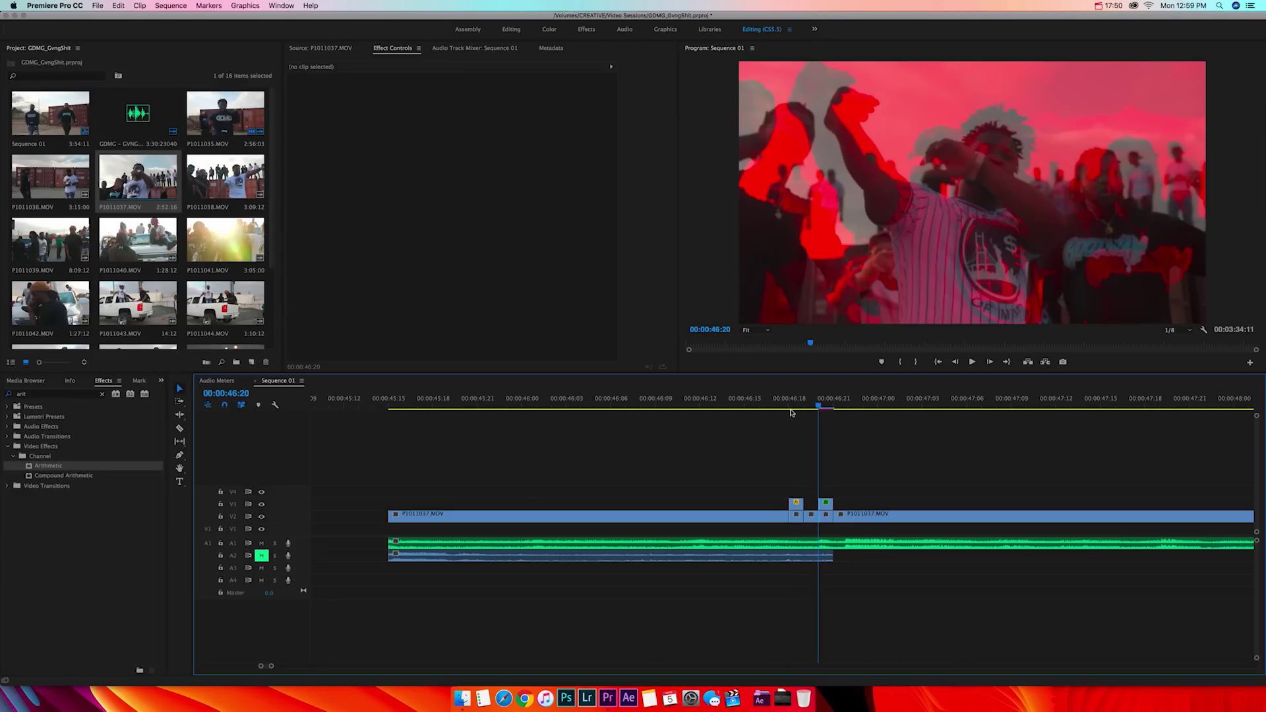
# Duplicate the V2 clip that starts at 00:00:46:21 onto V3 directly above it
pyautogui.press('Right')
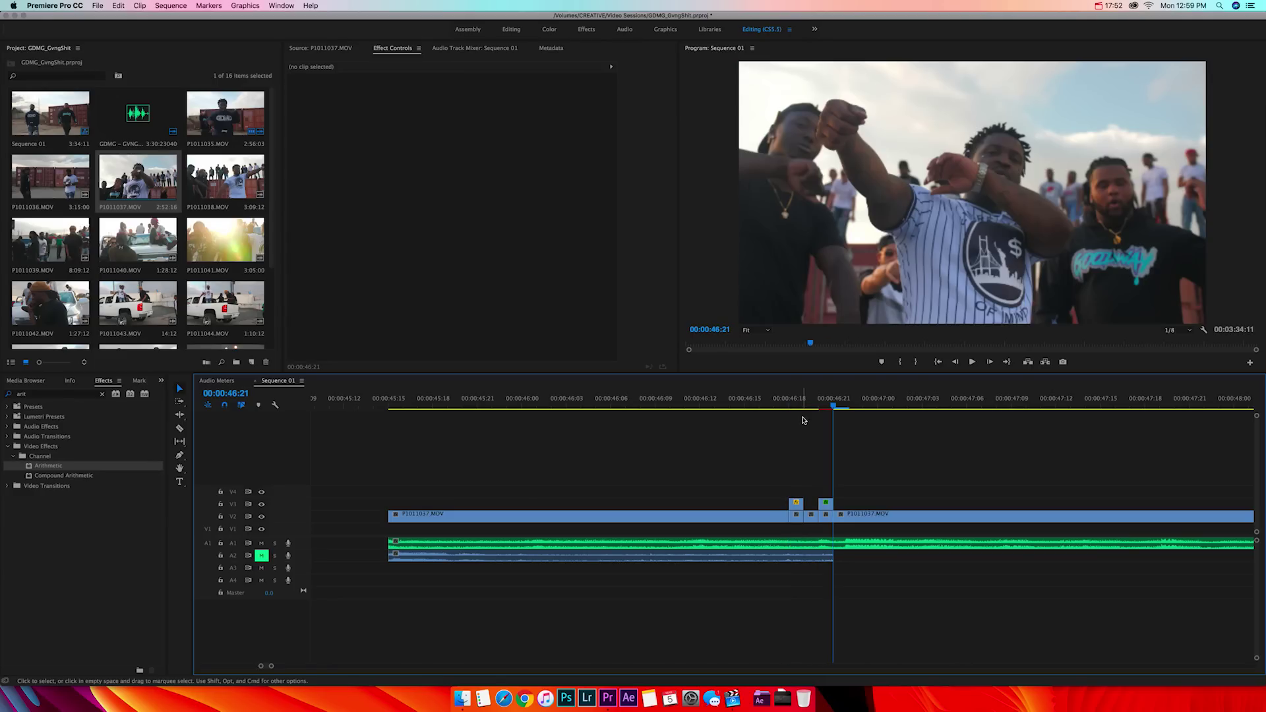
pyautogui.press('Right')
pyautogui.press('Right')
pyautogui.press('Right')
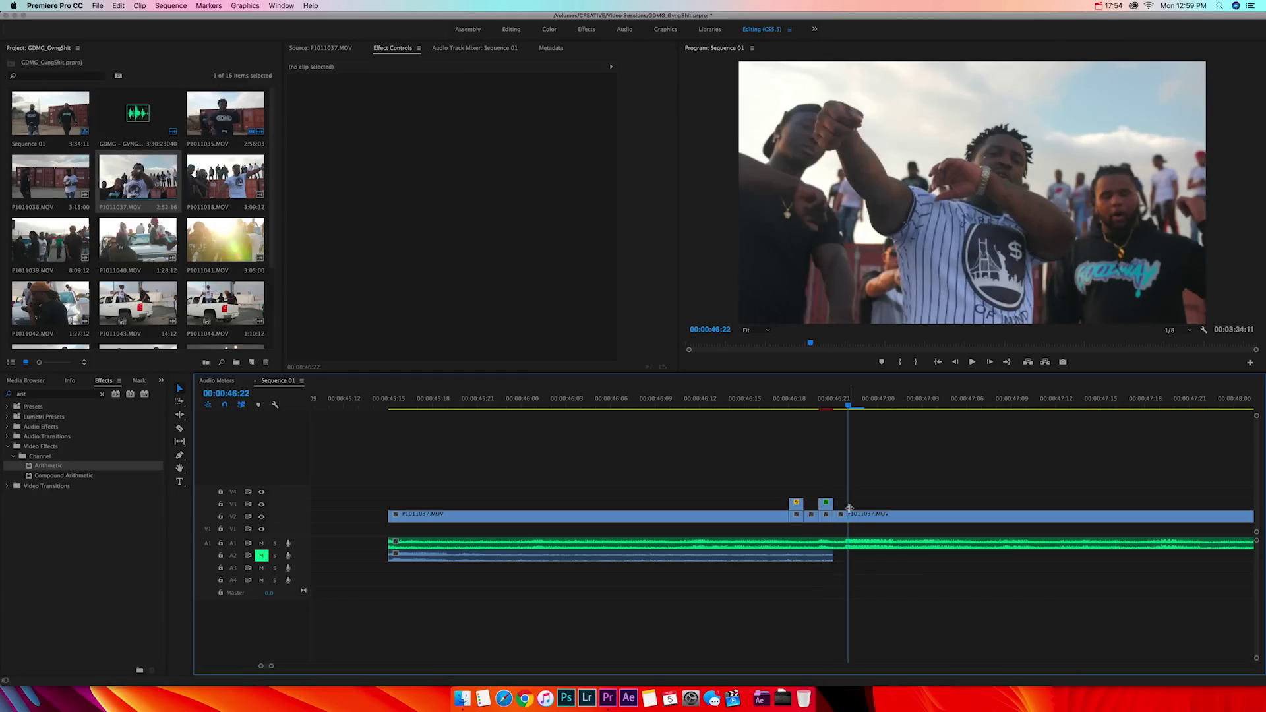
pyautogui.click(833, 406)
pyautogui.moveTo(852, 517); pyautogui.dragTo(852, 507)
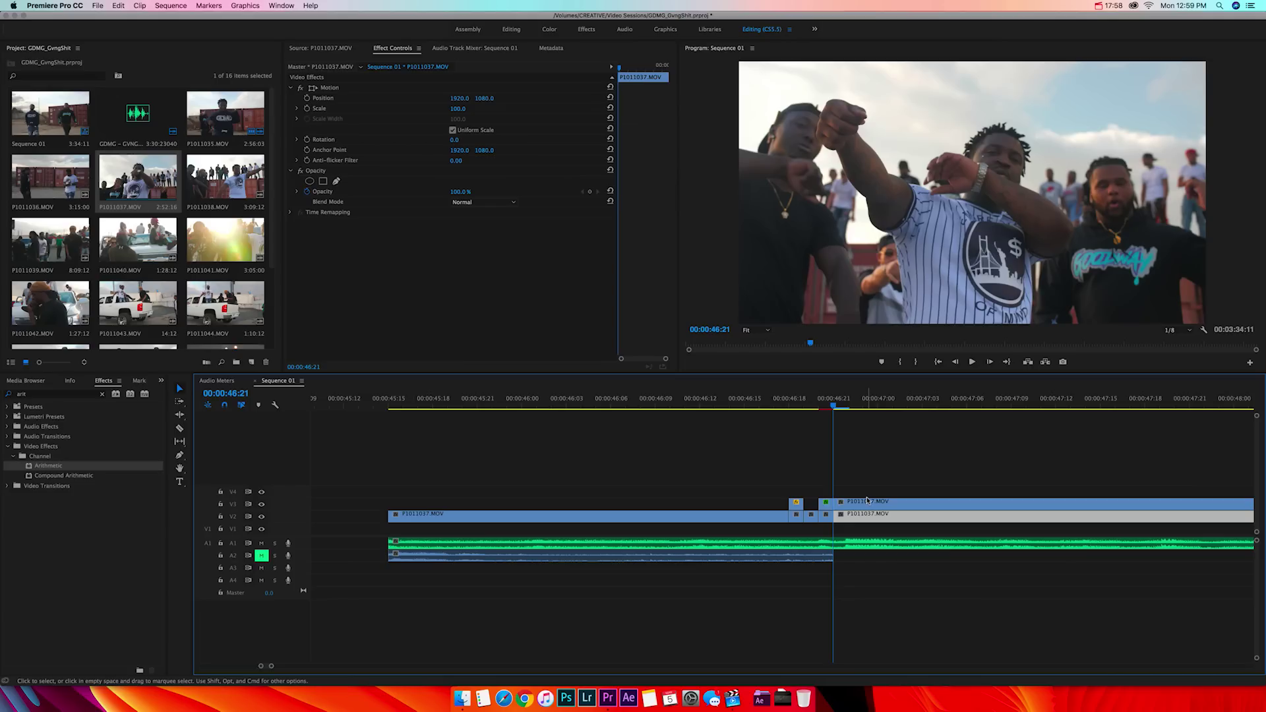
# Cut the new V3 copy at 00:00:47:02 and delete the part after the cut
pyautogui.hotkey('shift', 'Right')
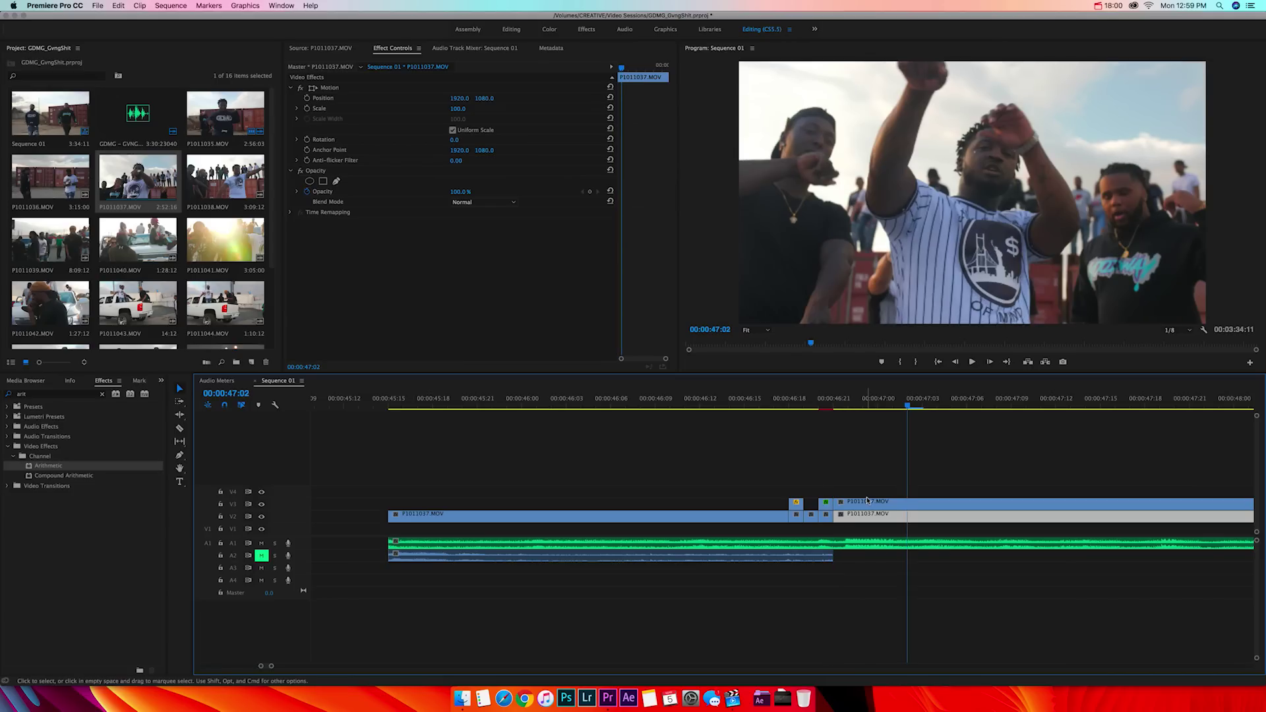
pyautogui.press('c')
pyautogui.click(908, 507)
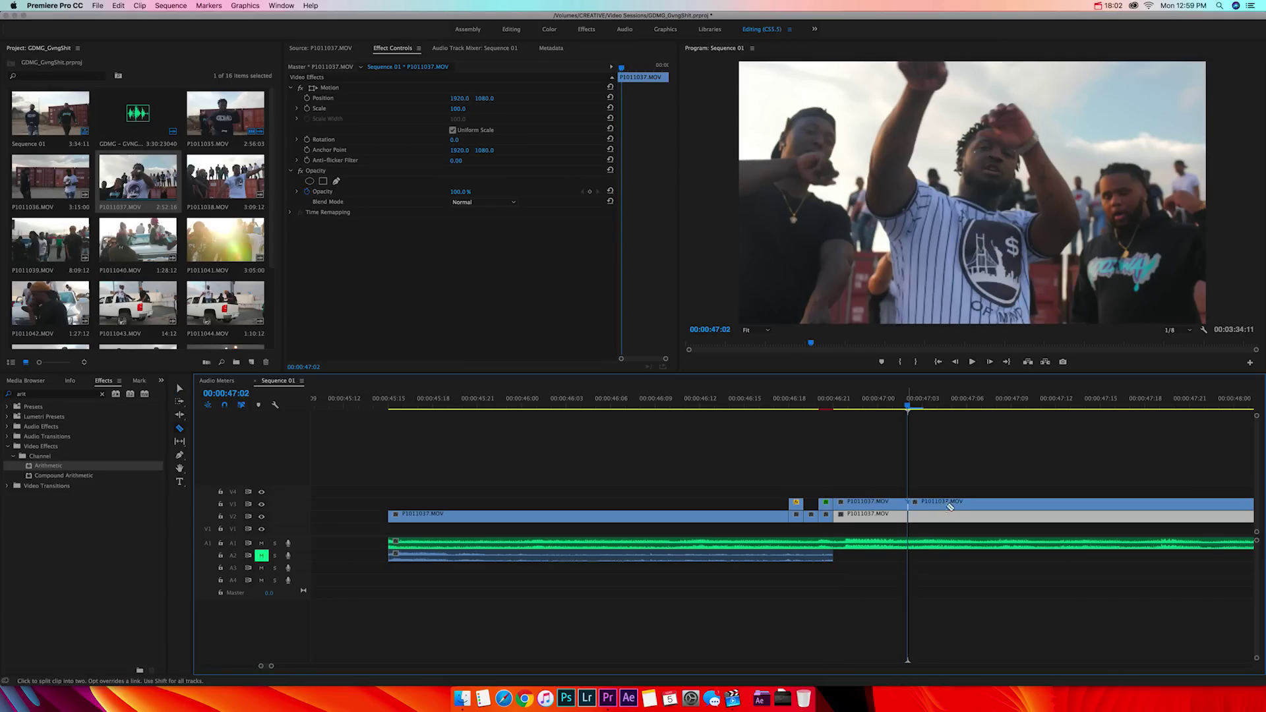
pyautogui.press('v')
pyautogui.click(948, 509)
pyautogui.press('Delete')
# Set the Scale of the five-frame V3 copy at 00:00:46:21 to 150
pyautogui.moveTo(859, 405); pyautogui.dragTo(883, 406)
pyautogui.click(834, 405)
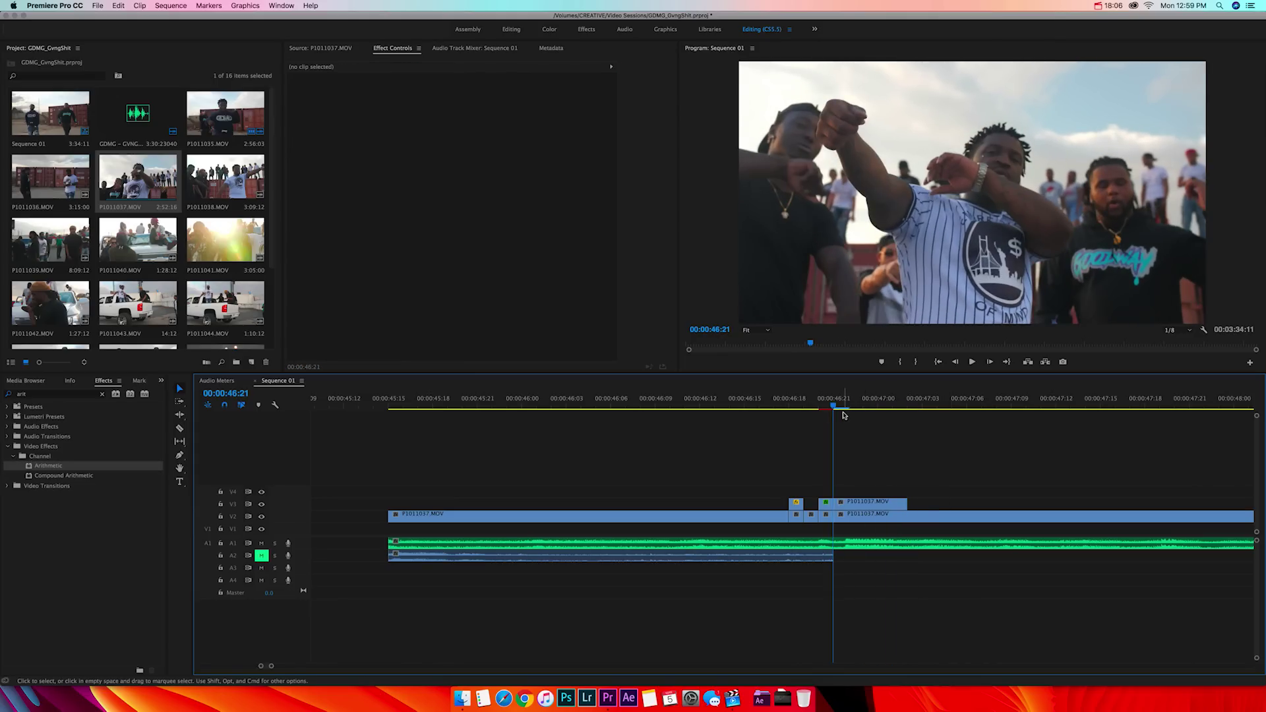
pyautogui.moveTo(844, 406)
pyautogui.mouseDown()
pyautogui.moveTo(865, 407)
pyautogui.moveTo(839, 407)
pyautogui.mouseUp()
pyautogui.click(868, 506)
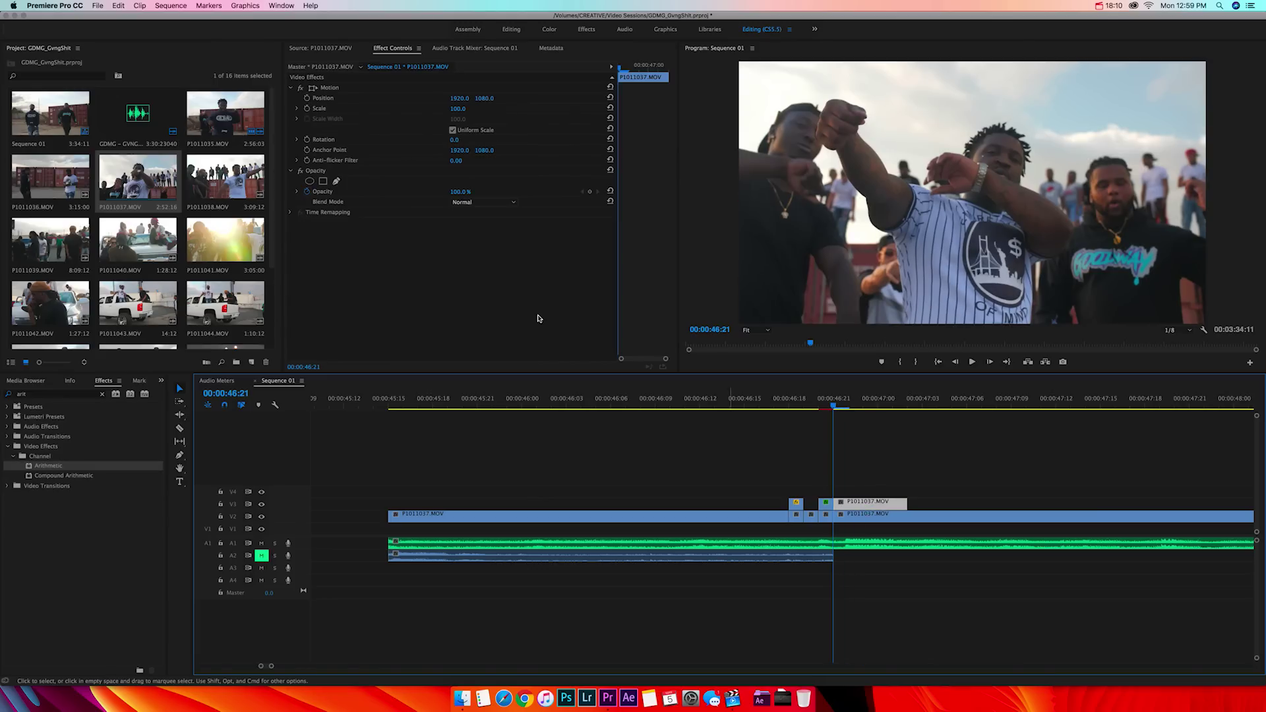
pyautogui.click(461, 108)
pyautogui.write('150')
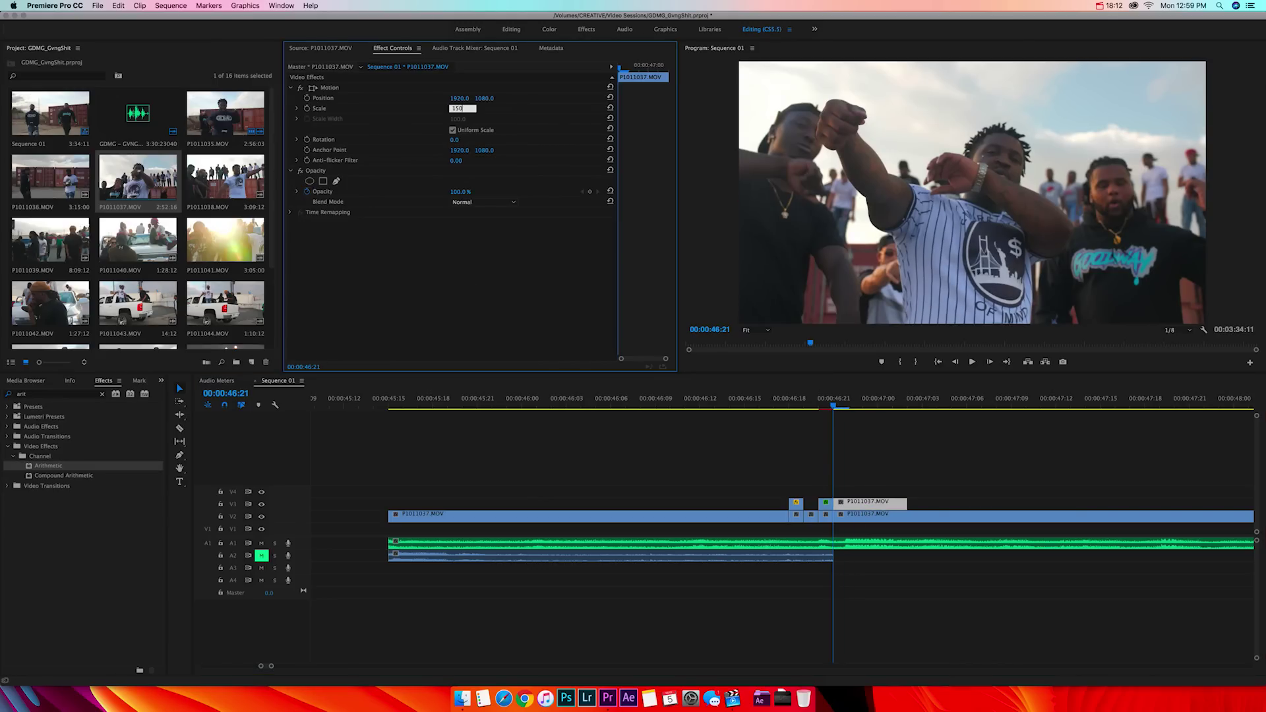
pyautogui.press('Return')
# Find the Gaussian Blur video effect and apply it to the five-frame V3 copy
pyautogui.click(44, 395)
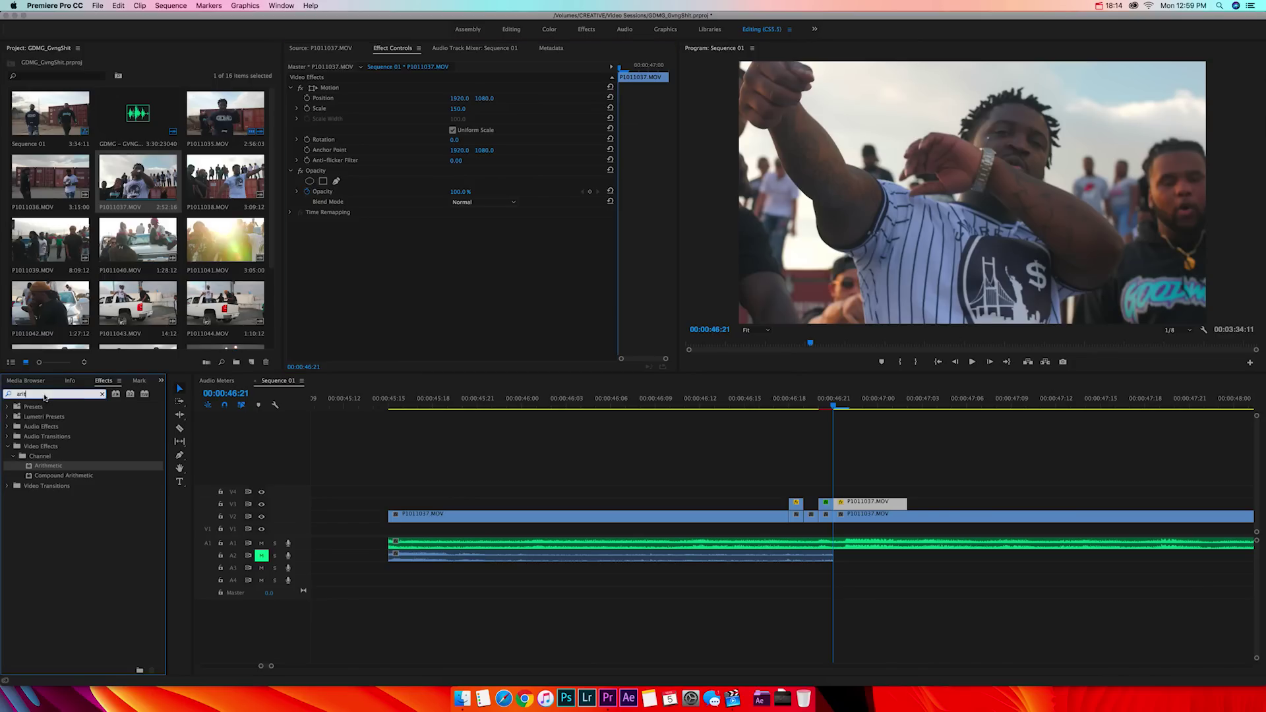
pyautogui.press('BackSpace')
pyautogui.press('BackSpace')
pyautogui.press('BackSpace')
pyautogui.press('BackSpace')
pyautogui.write('gau')
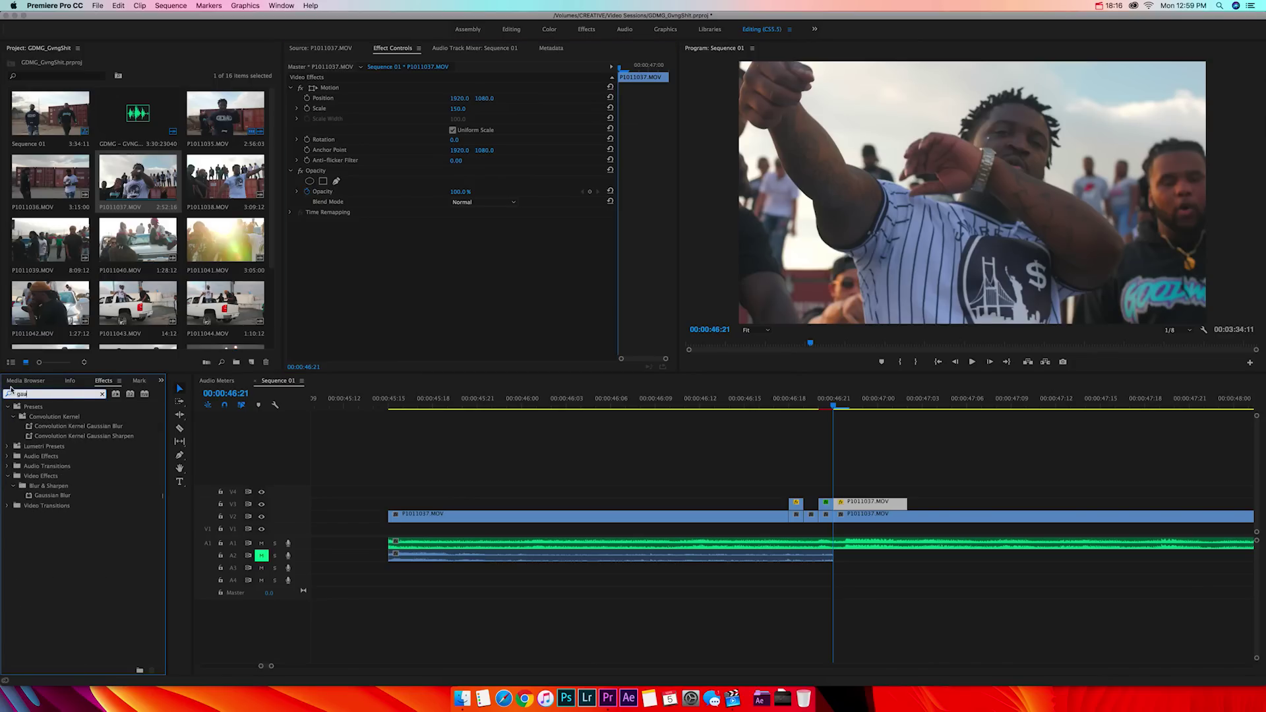
pyautogui.moveTo(440, 450); pyautogui.dragTo(862, 505)
# Set the Gaussian Blur's Blurriness to 75 and turn on Repeat Edge Pixels
pyautogui.click(455, 244)
pyautogui.write('75')
pyautogui.press('Return')
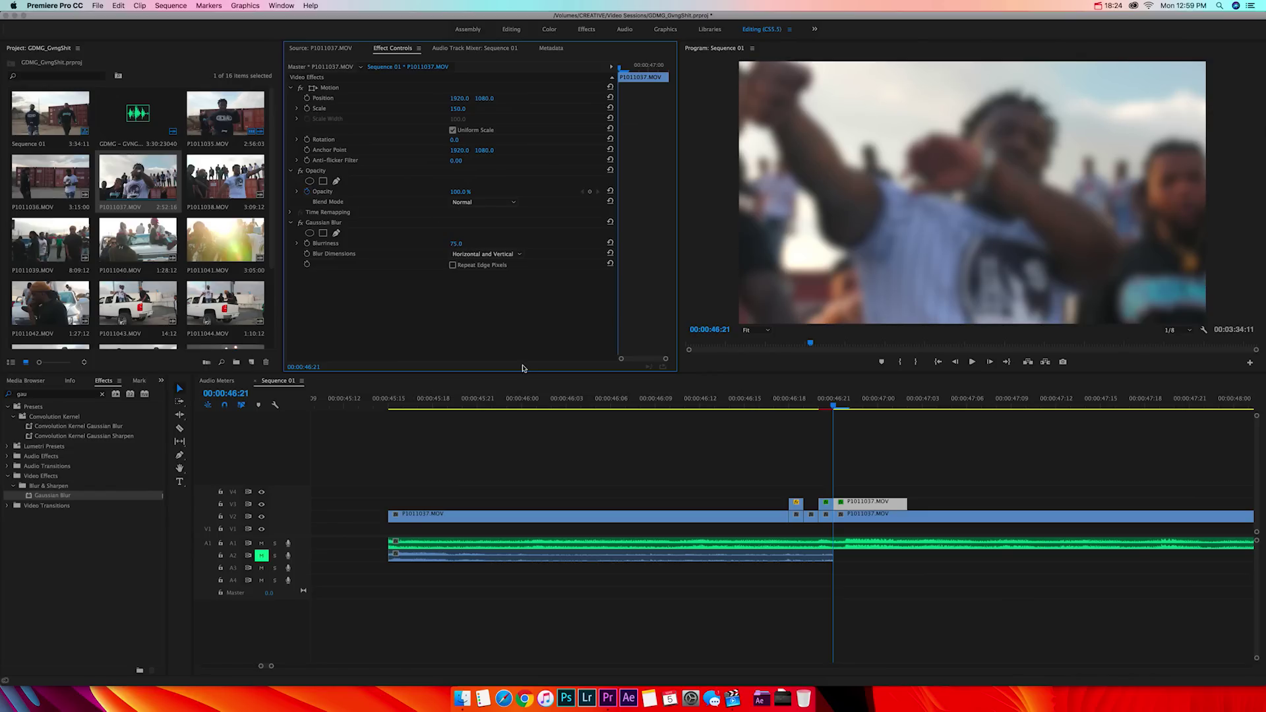
pyautogui.click(453, 265)
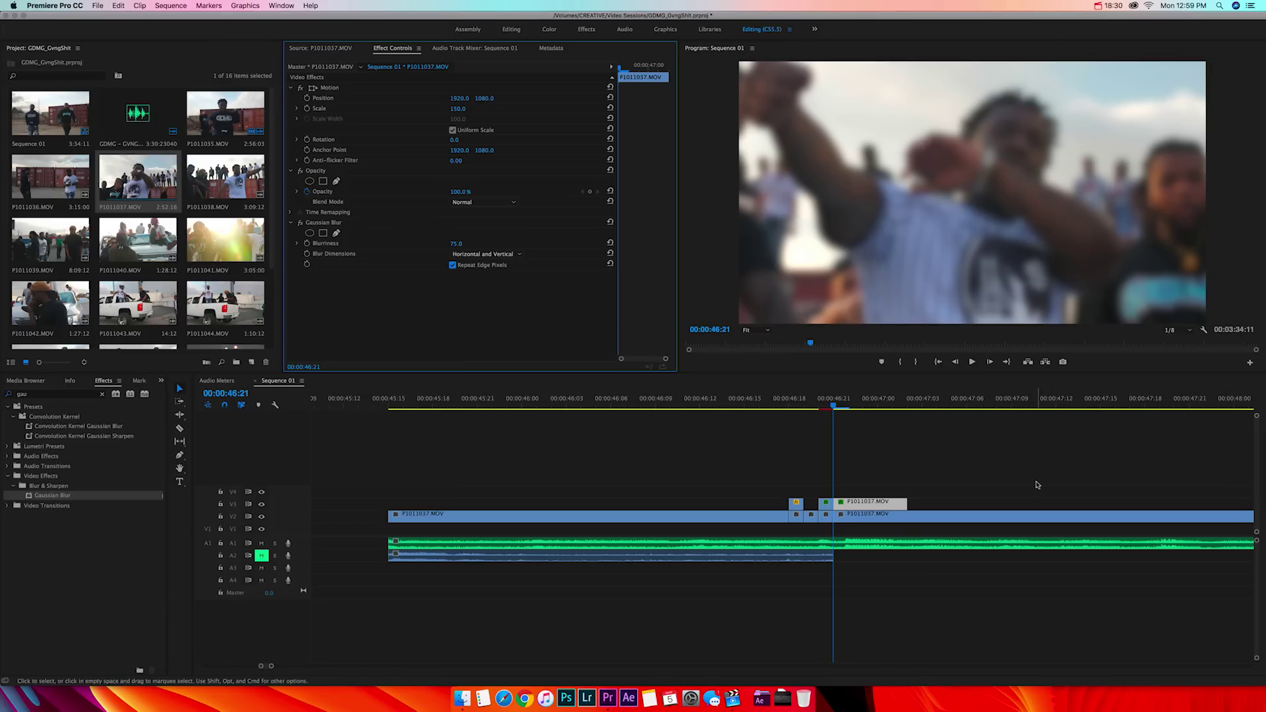
pyautogui.moveTo(826, 408)
pyautogui.mouseDown()
pyautogui.moveTo(779, 408)
pyautogui.moveTo(861, 413)
pyautogui.moveTo(837, 412)
pyautogui.mouseUp()
# Add a Cross Dissolve transition to the end of the blurred V3 copy and preview its start
pyautogui.click(102, 395)
pyautogui.click(7, 456)
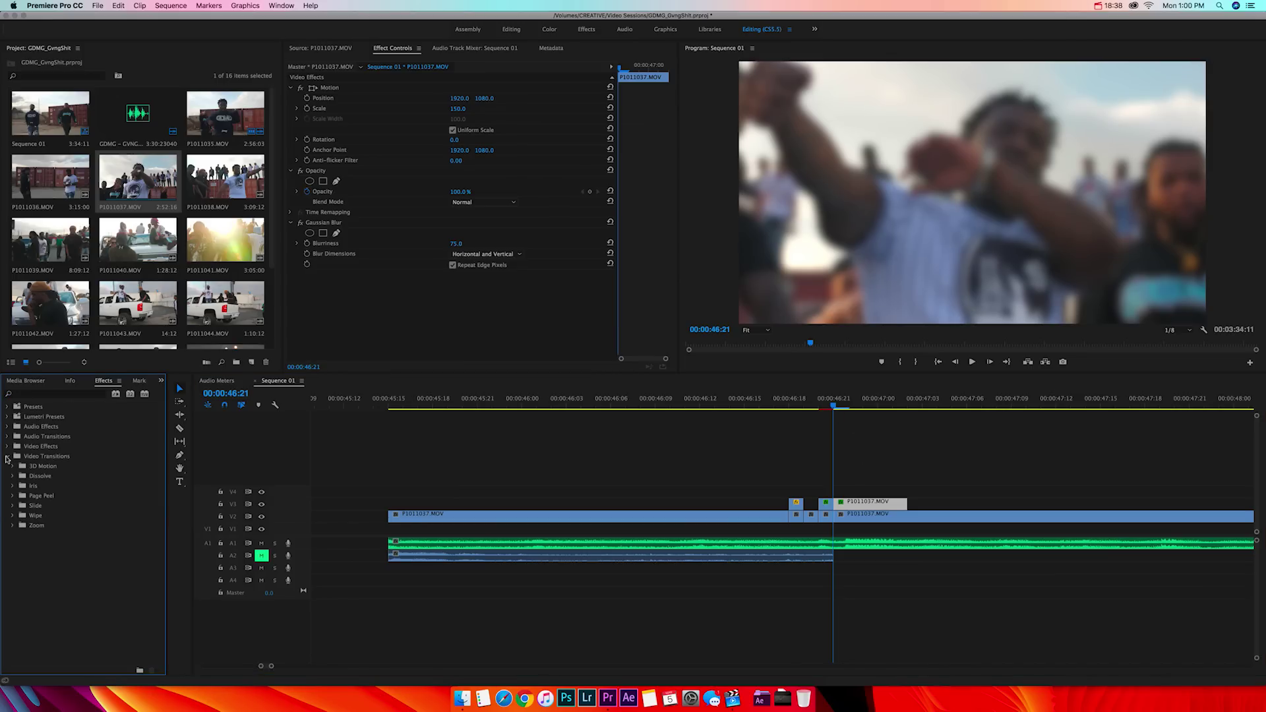
pyautogui.click(12, 476)
pyautogui.moveTo(54, 495); pyautogui.dragTo(902, 505)
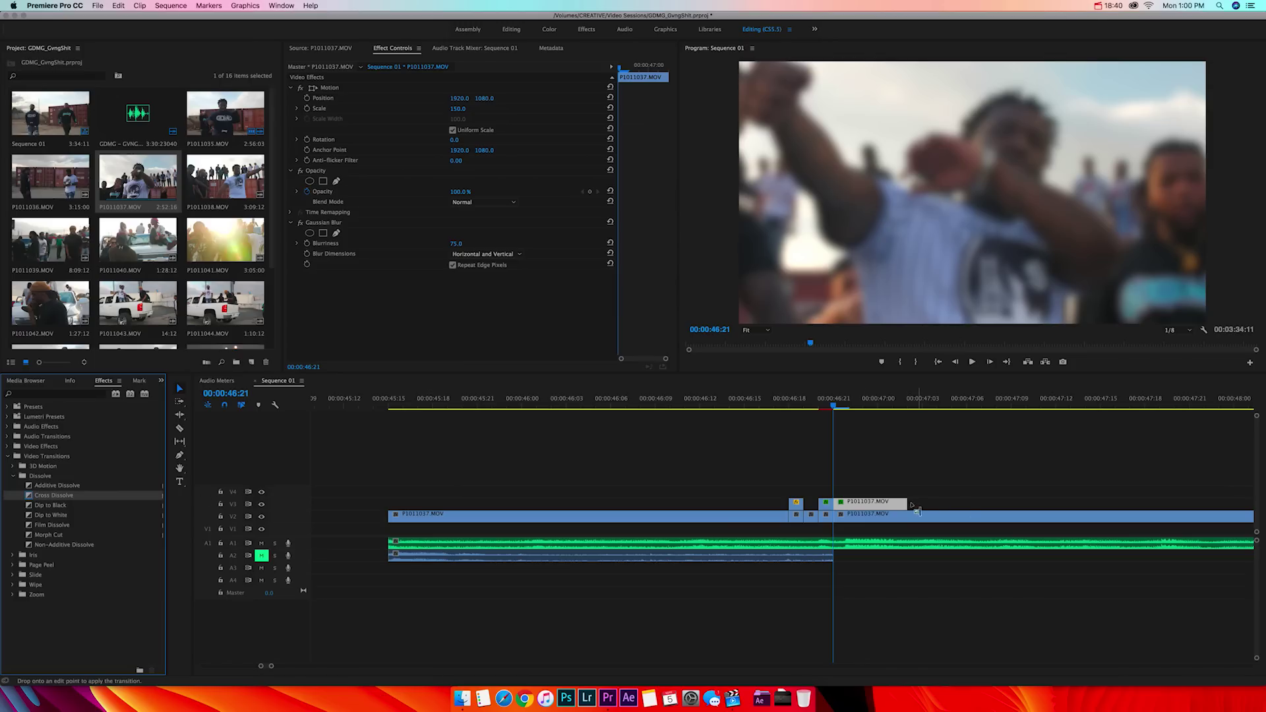
pyautogui.moveTo(820, 404); pyautogui.dragTo(836, 427)
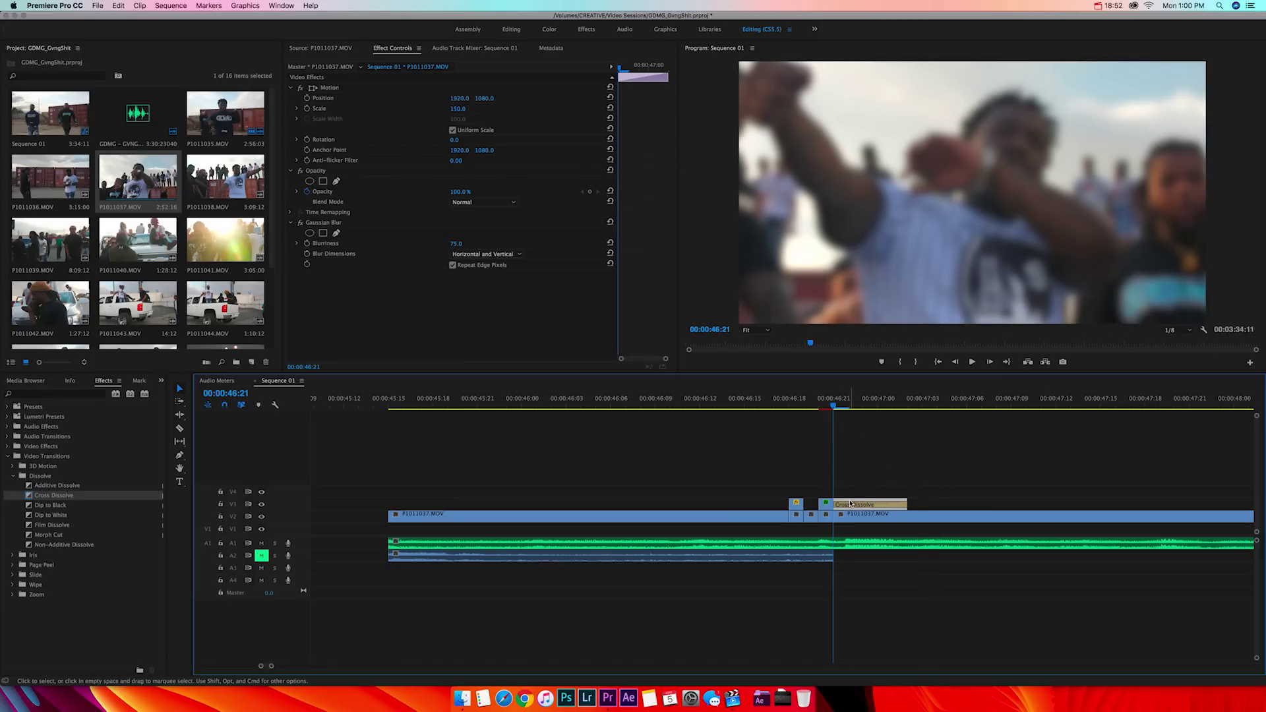
# Remove the Cross Dissolve from the blurred V3 copy and set the copy's speed to 250%
pyautogui.click(883, 505)
pyautogui.press('Delete')
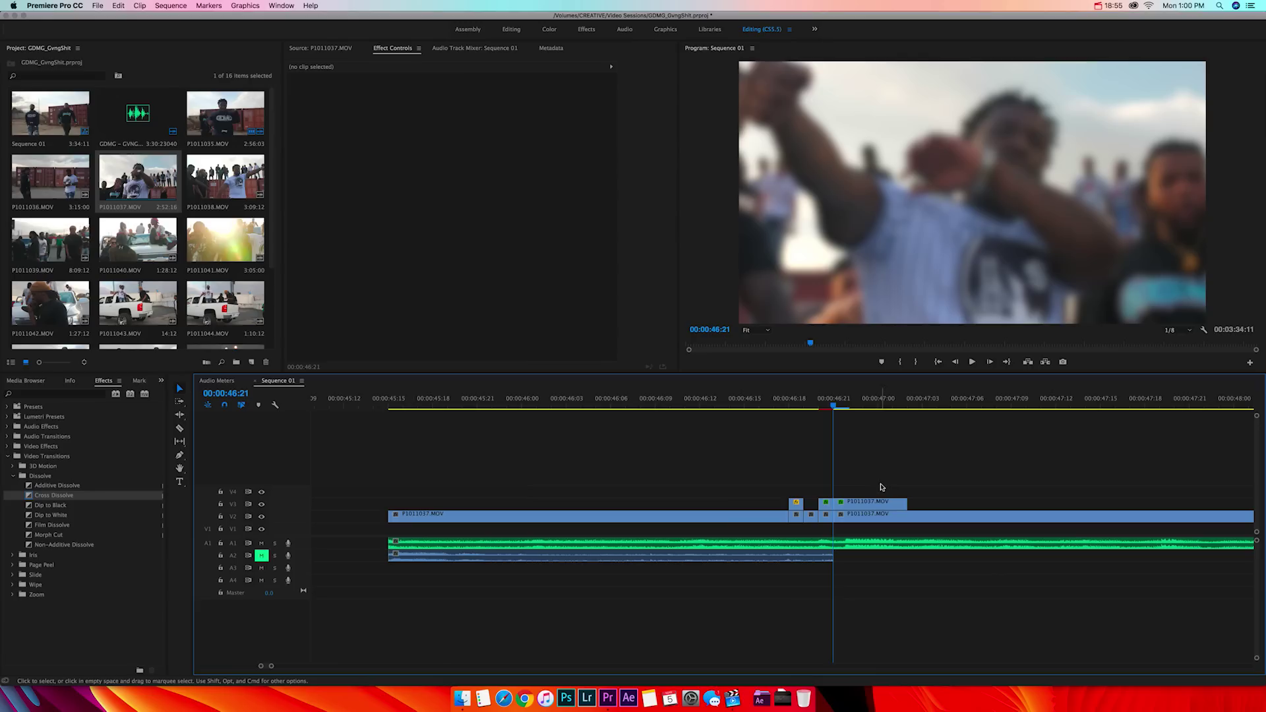
pyautogui.click(871, 505)
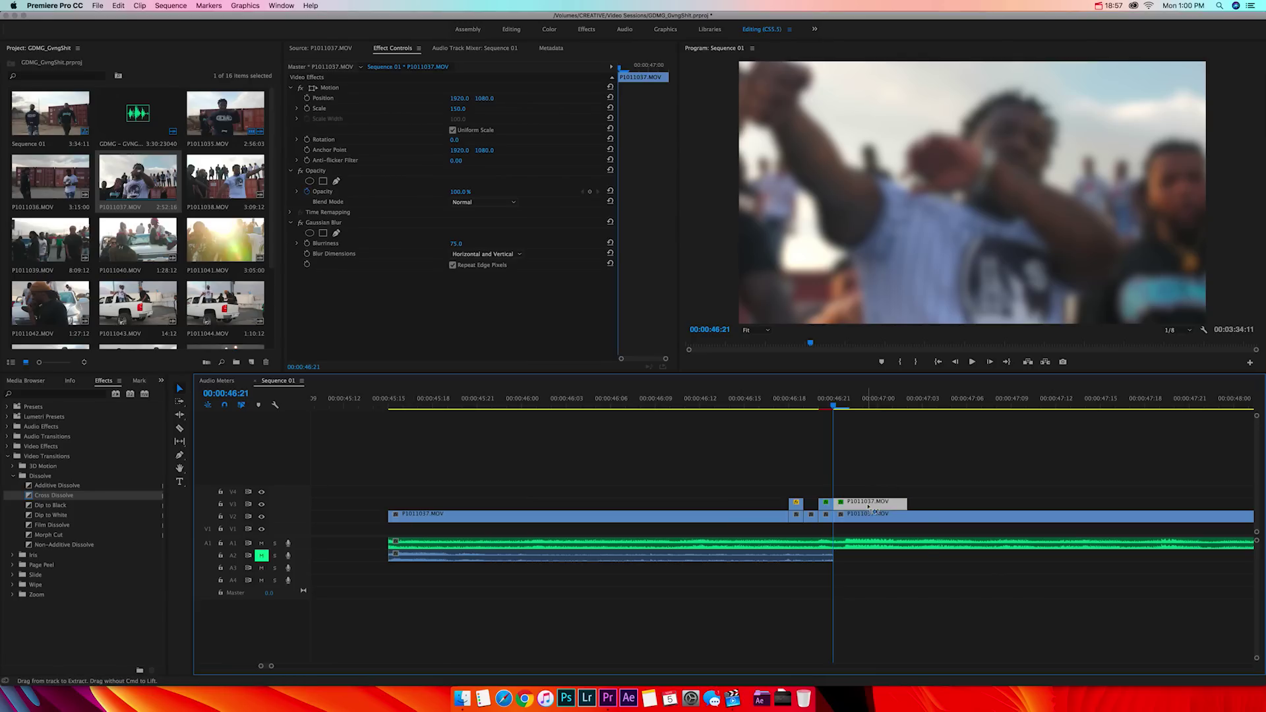
pyautogui.press('super+r')
pyautogui.write('2')
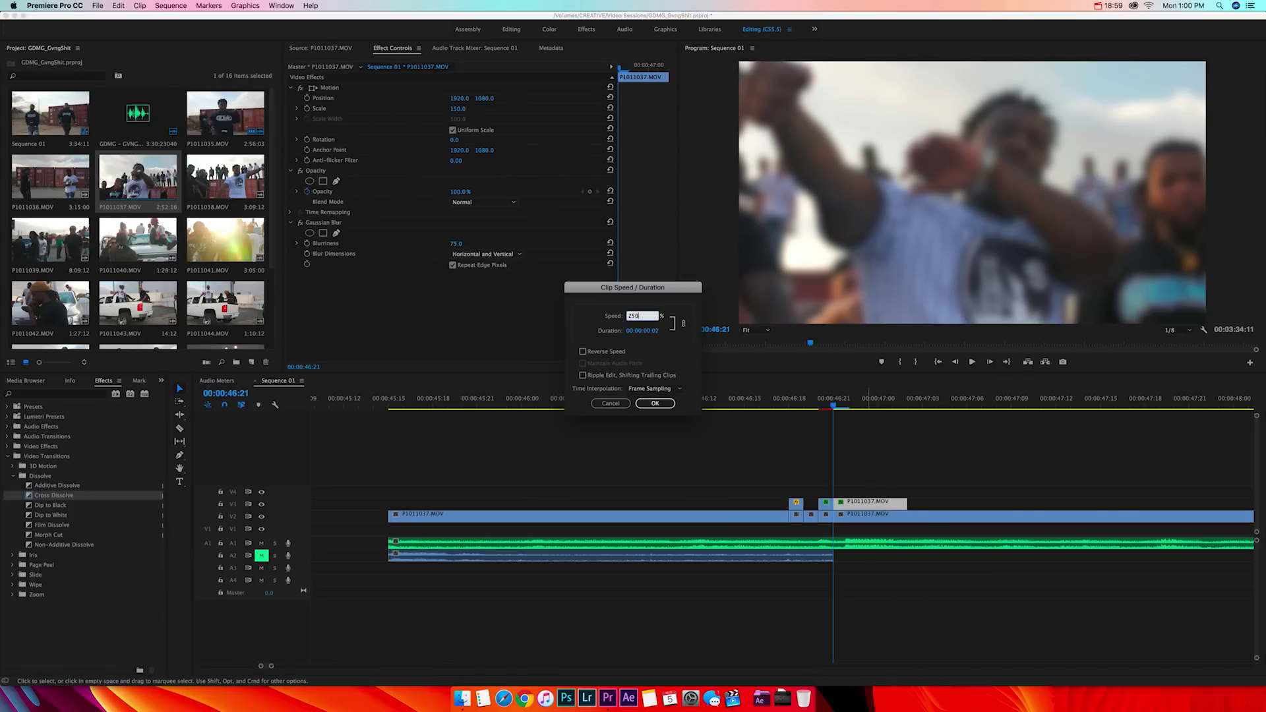
pyautogui.write('50')
pyautogui.press('Return')
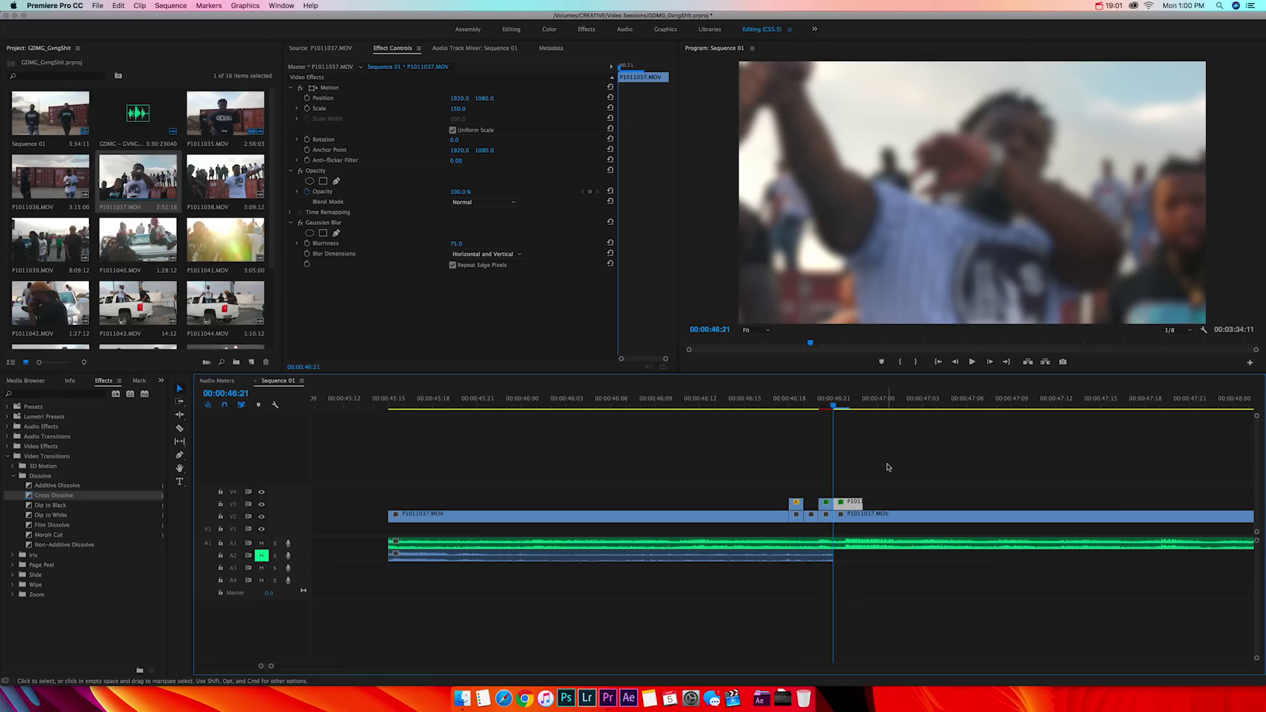
# Extend the sped-up V3 copy to 00:00:47:02 and add a Cross Dissolve at its end
pyautogui.hotkey('shift', 'Right')
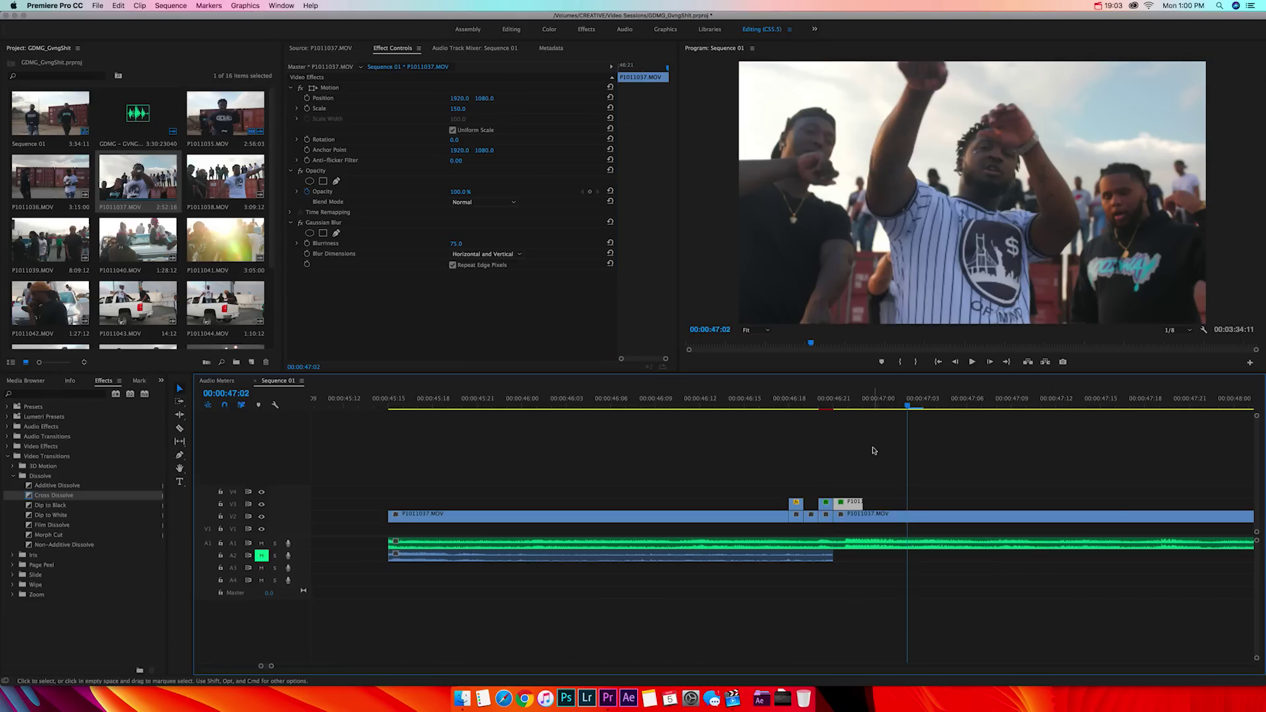
pyautogui.moveTo(861, 504); pyautogui.dragTo(904, 505)
pyautogui.moveTo(53, 495); pyautogui.dragTo(903, 505)
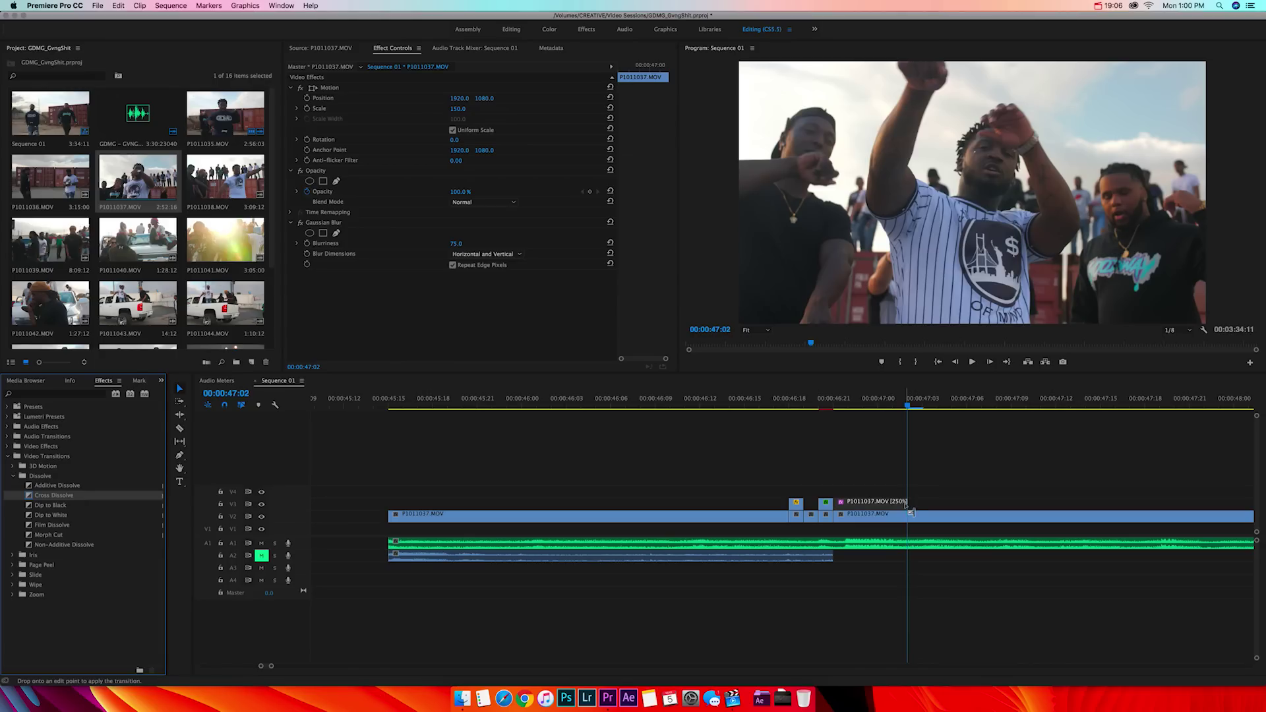
pyautogui.click(828, 407)
pyautogui.click(834, 407)
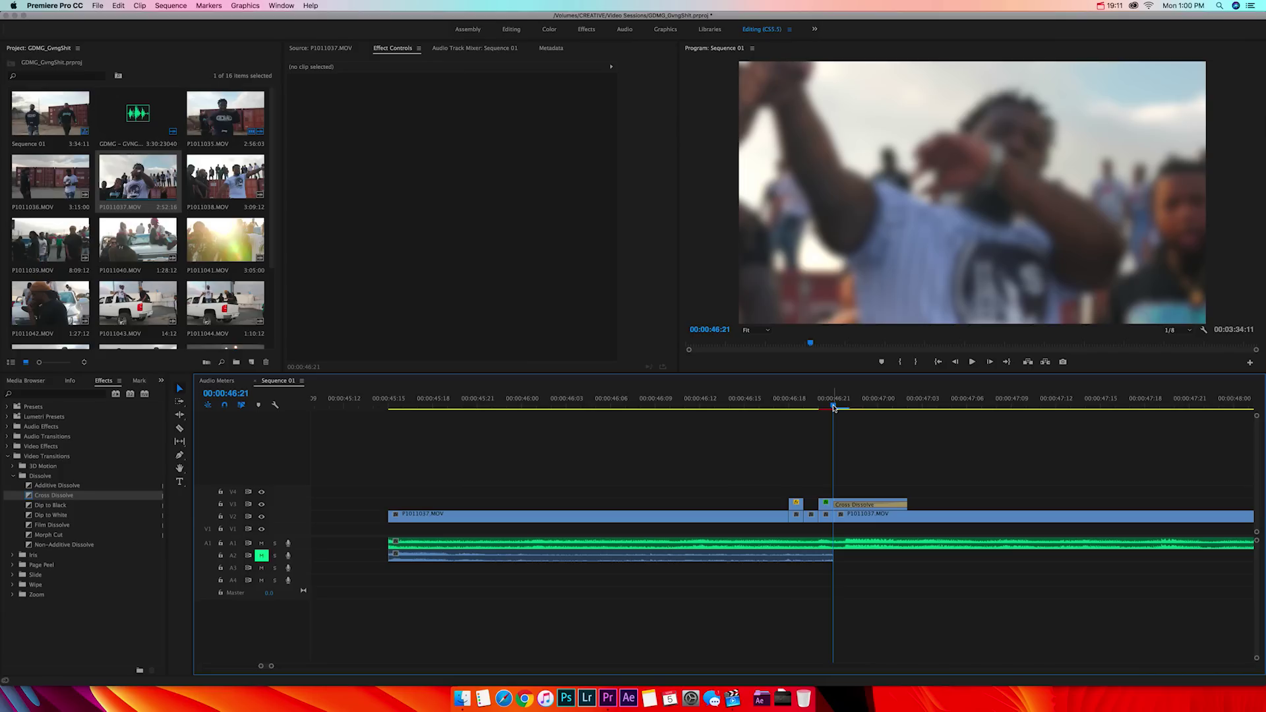
pyautogui.moveTo(834, 407)
pyautogui.mouseDown()
pyautogui.moveTo(915, 411)
pyautogui.moveTo(835, 412)
pyautogui.mouseUp()
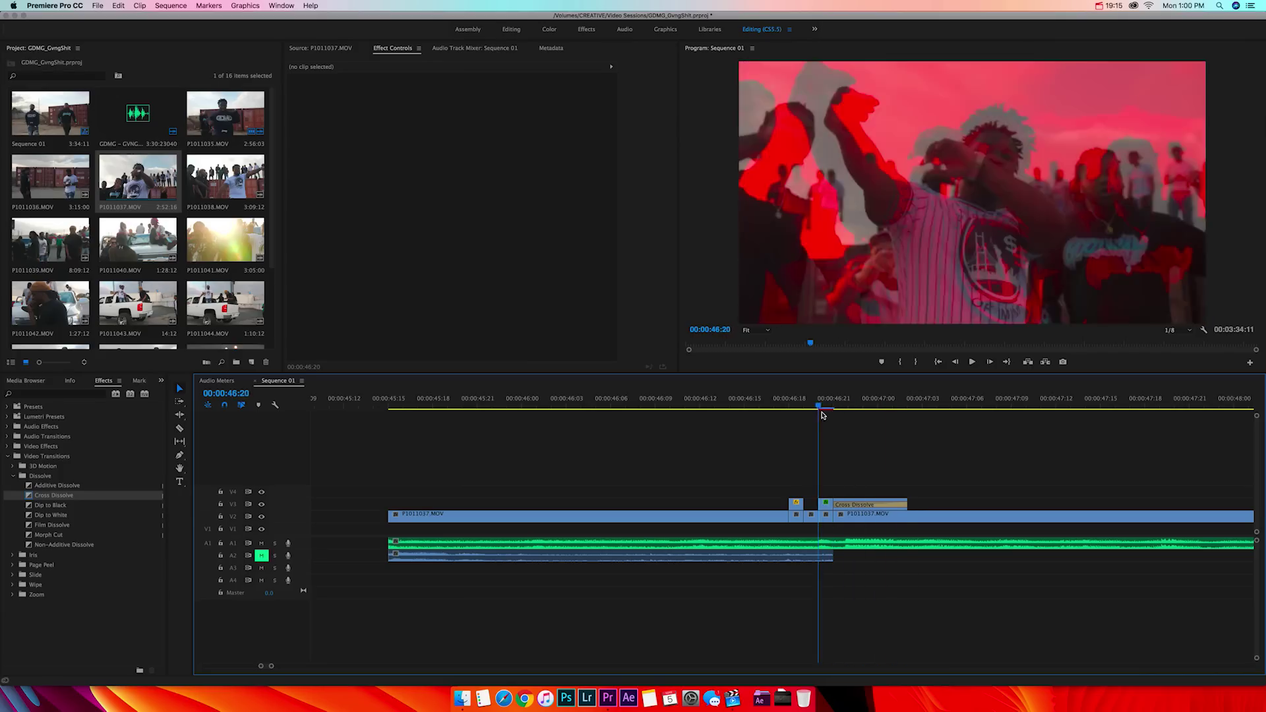
# Add a rectangular opacity mask to the blurred V3 copy and reshape it to cover the picture's right half with a slanted inner edge
pyautogui.click(867, 502)
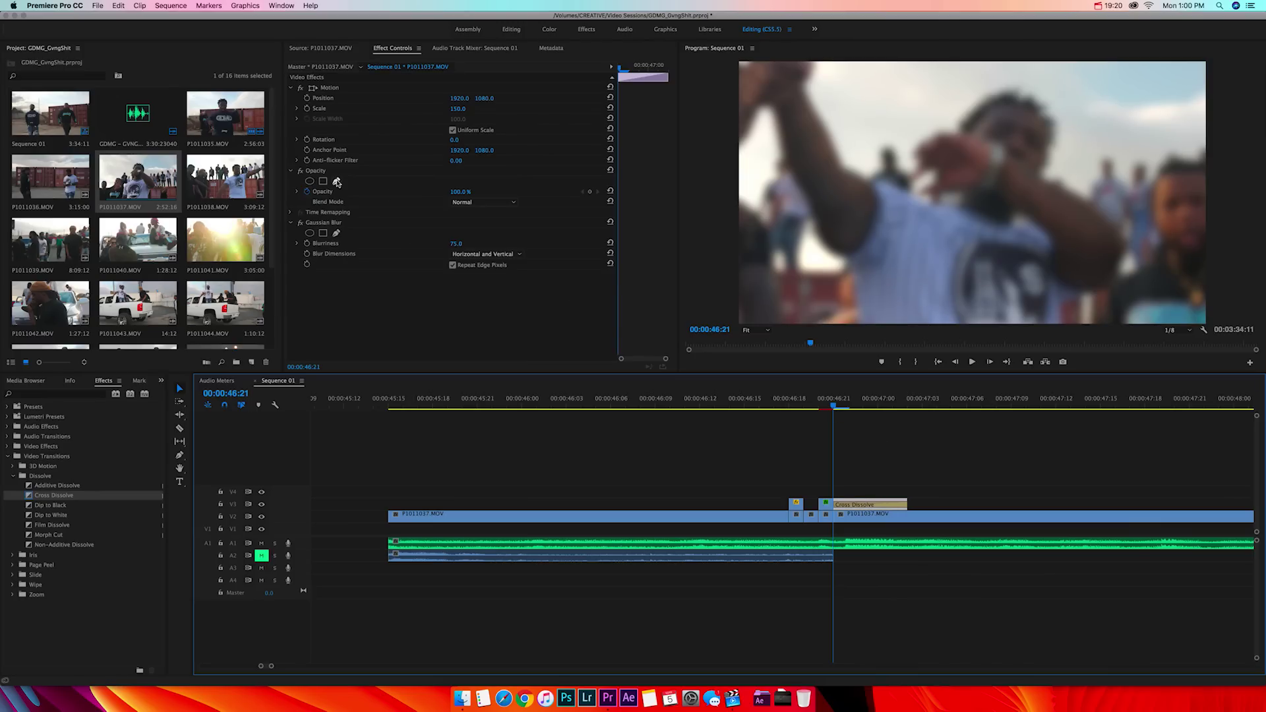
pyautogui.click(323, 182)
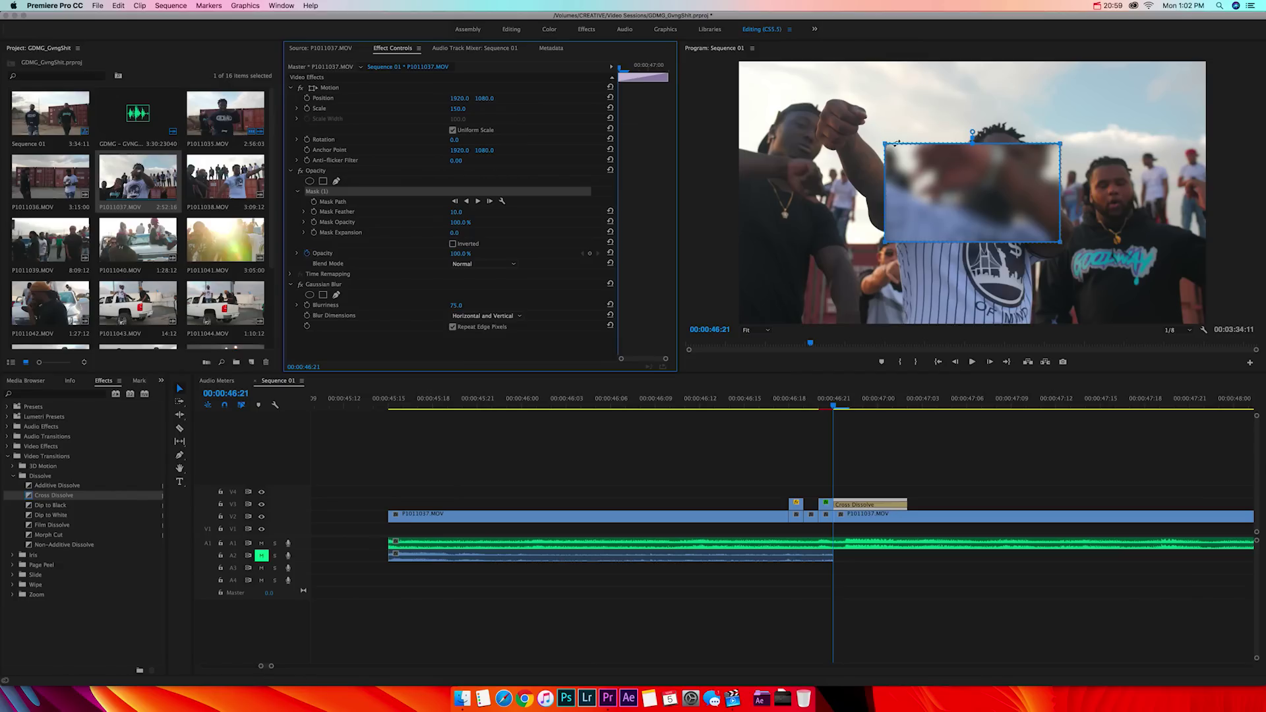
pyautogui.moveTo(886, 145); pyautogui.dragTo(998, 57)
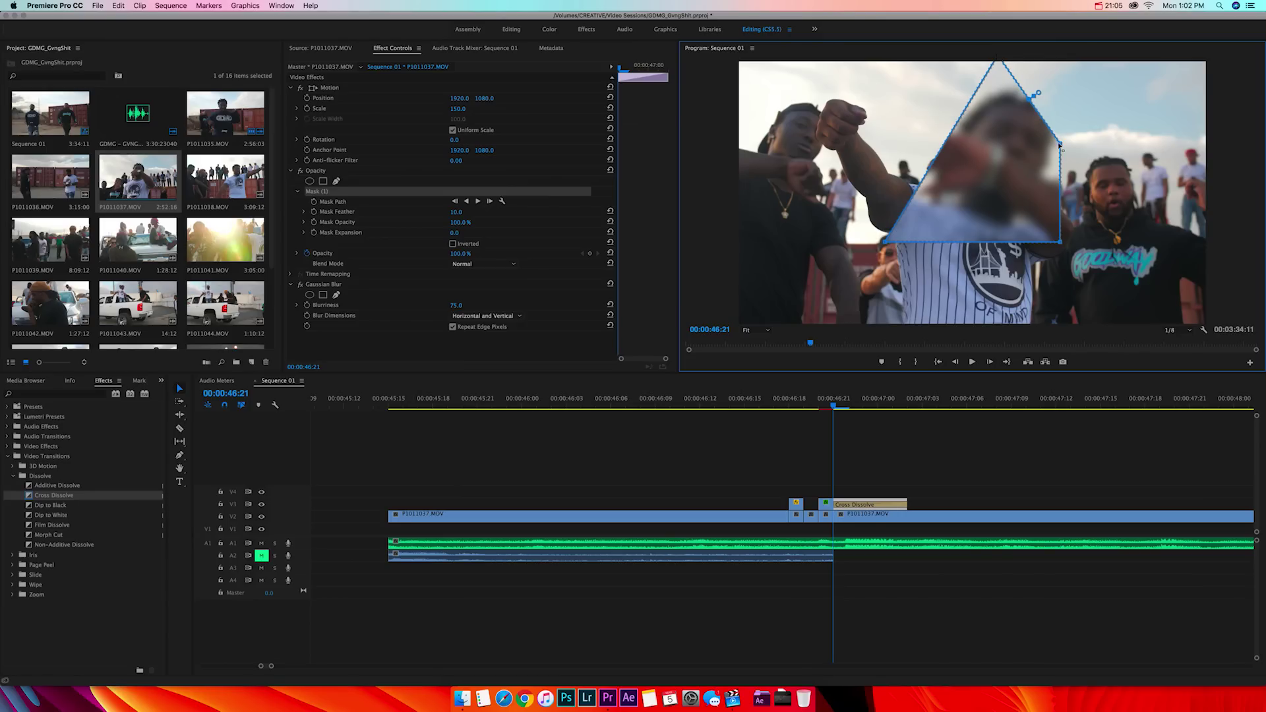
pyautogui.moveTo(1061, 145); pyautogui.dragTo(1236, 53)
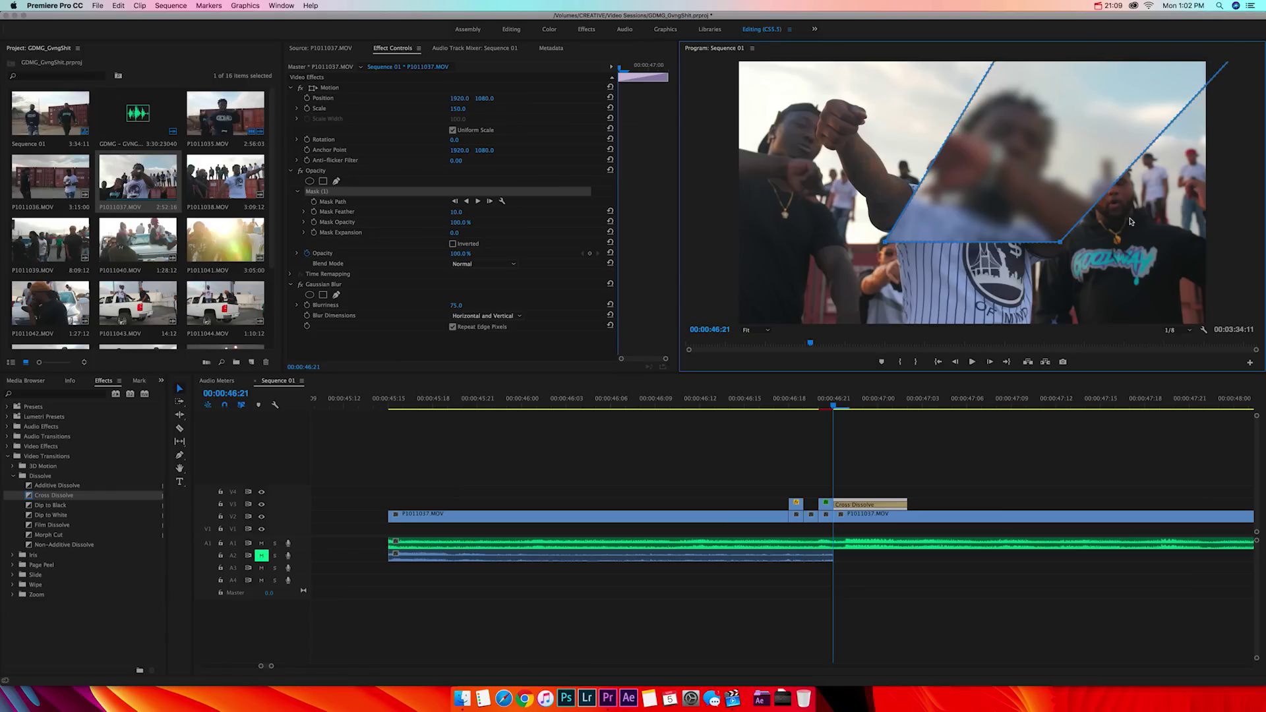
pyautogui.moveTo(1062, 243); pyautogui.dragTo(1236, 337)
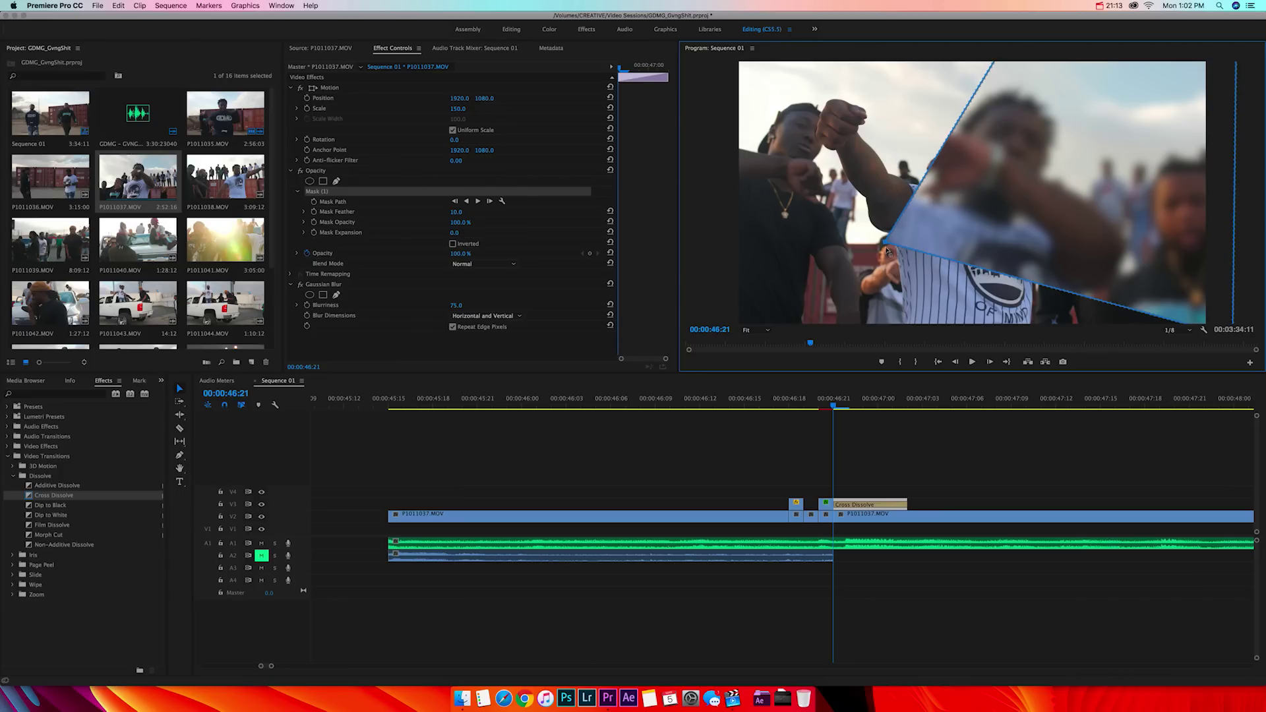
pyautogui.moveTo(885, 244); pyautogui.dragTo(931, 344)
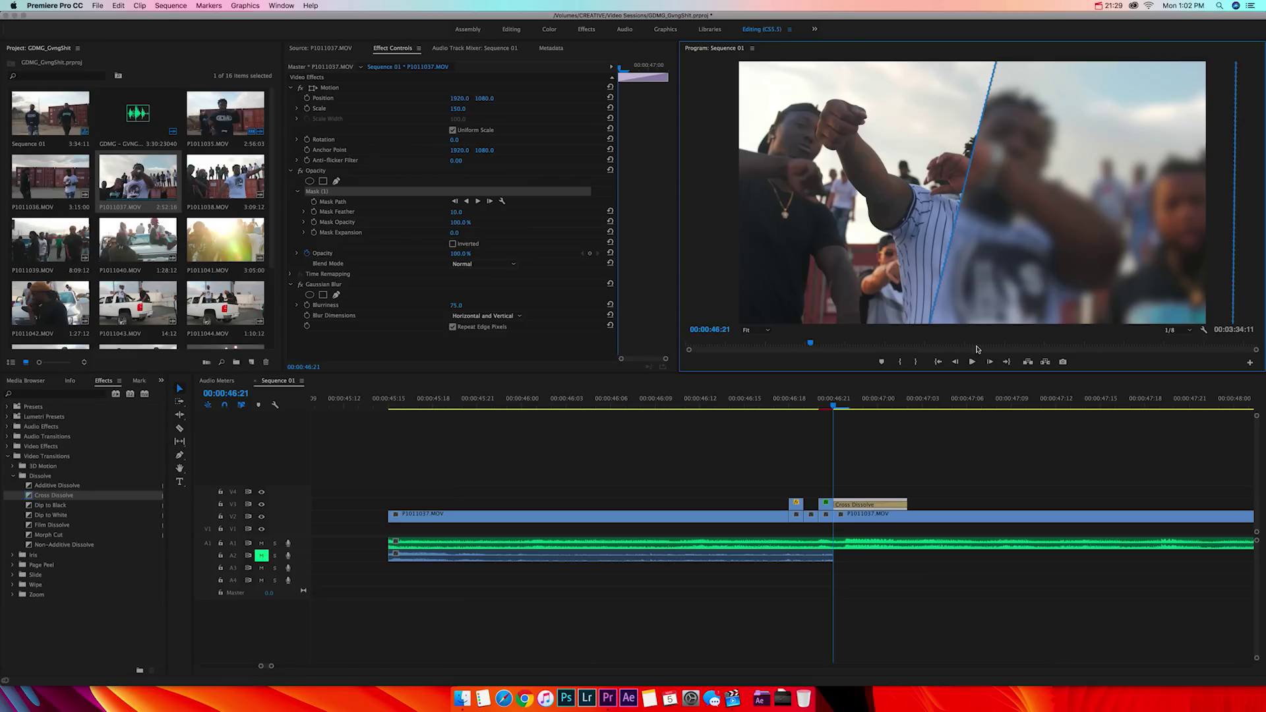
# Set the opacity mask's Mask Feather to 500 and deselect the clip
pyautogui.click(456, 212)
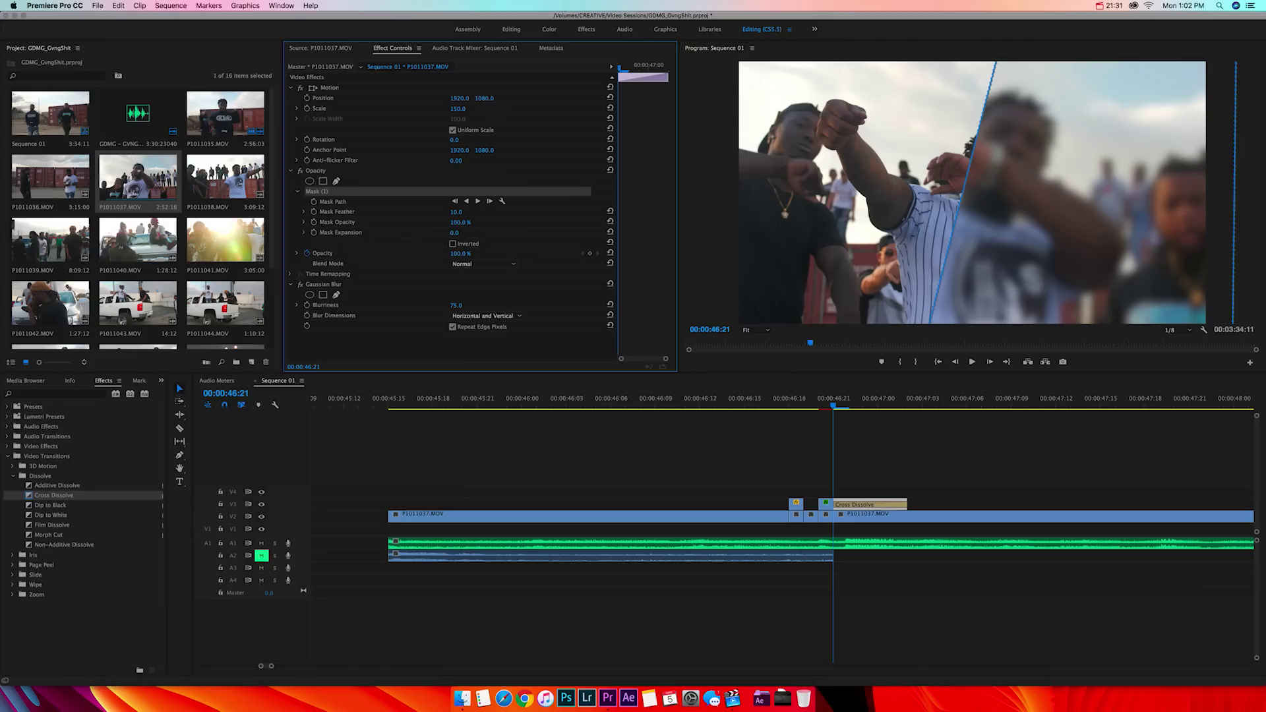
pyautogui.write('500')
pyautogui.press('Return')
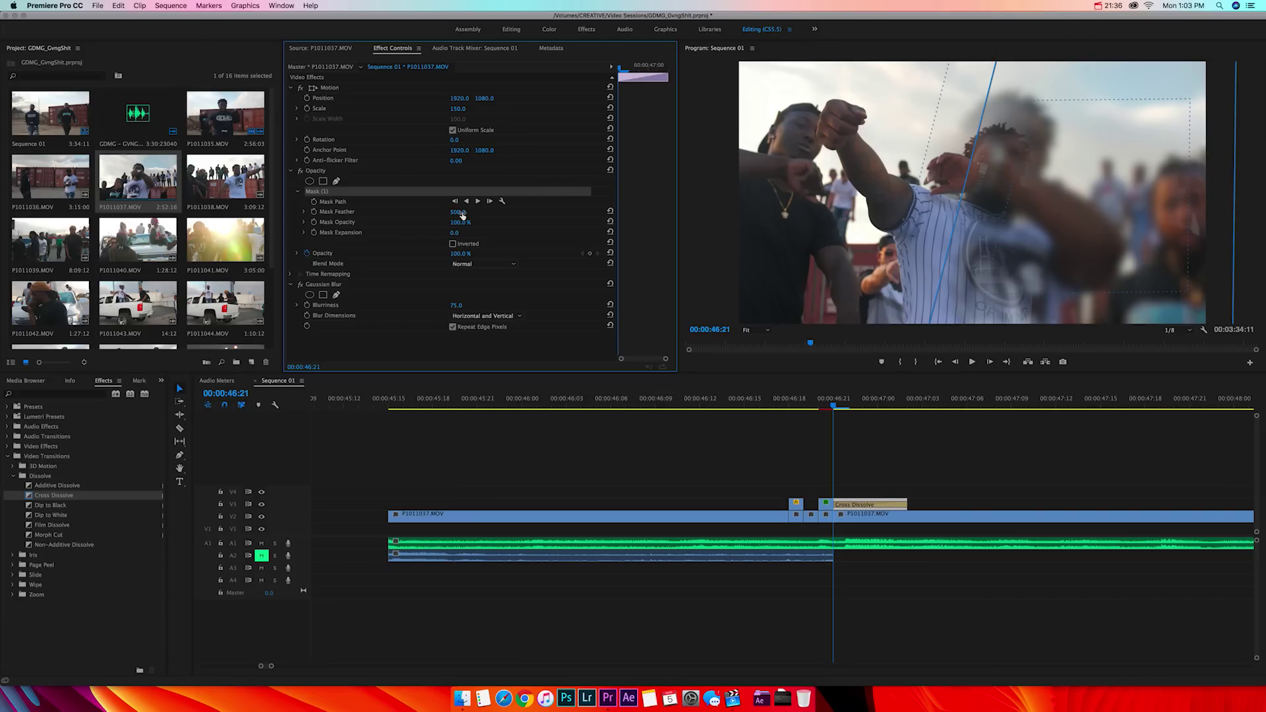
pyautogui.click(817, 438)
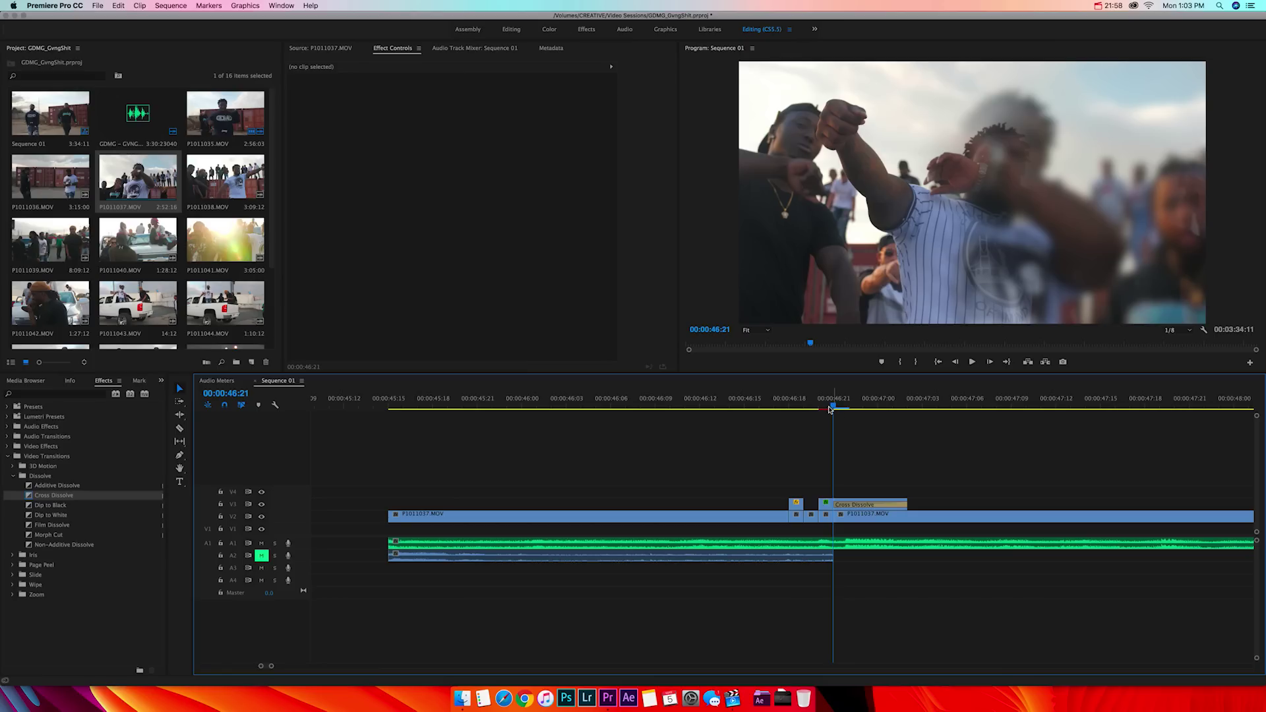
# Review the overlays frame by frame from 00:00:46:18 to 00:00:46:22 and play the section from just before them
pyautogui.moveTo(829, 410); pyautogui.dragTo(801, 412)
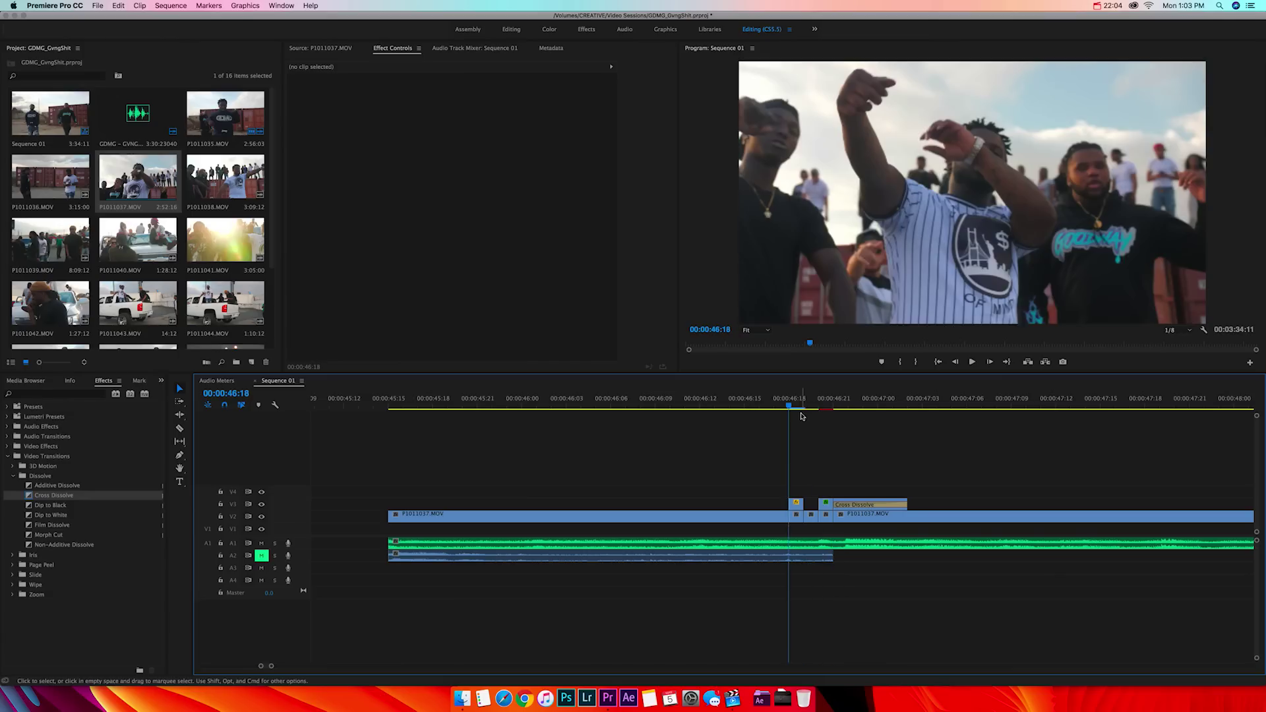
pyautogui.press('Right')
pyautogui.press('Right')
pyautogui.press('Right')
pyautogui.press('Right')
pyautogui.press('Left')
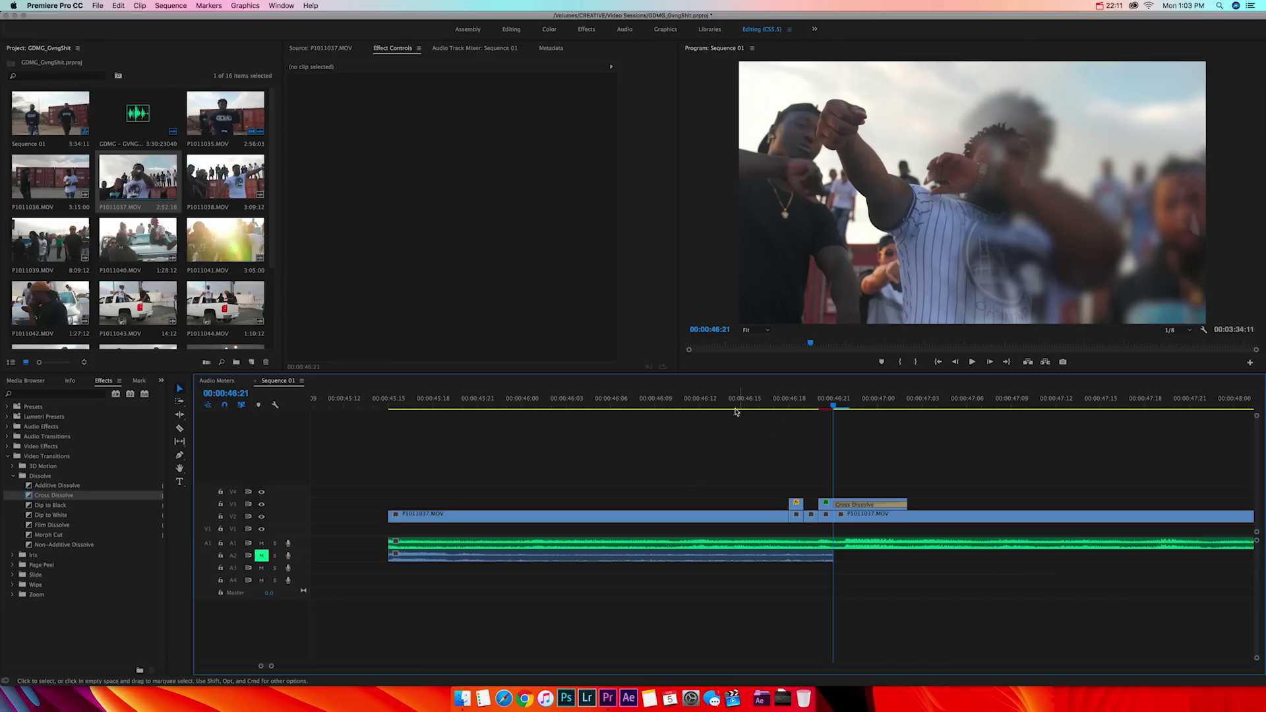
pyautogui.click(689, 405)
pyautogui.press('space')
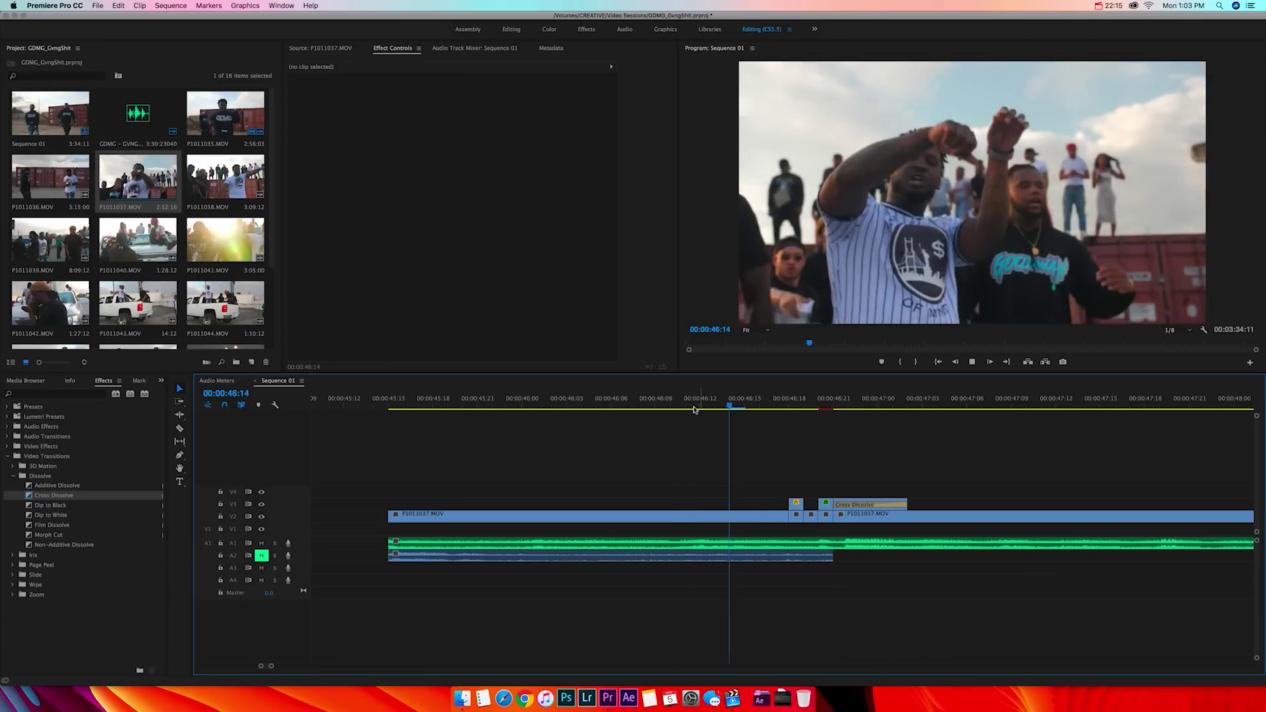
# Replay the section from 00:00:46:12 to just past 00:00:47:03 several times to check the overlays and dissolve against the beat
pyautogui.click(696, 403)
pyautogui.press('space')
pyautogui.click(699, 401)
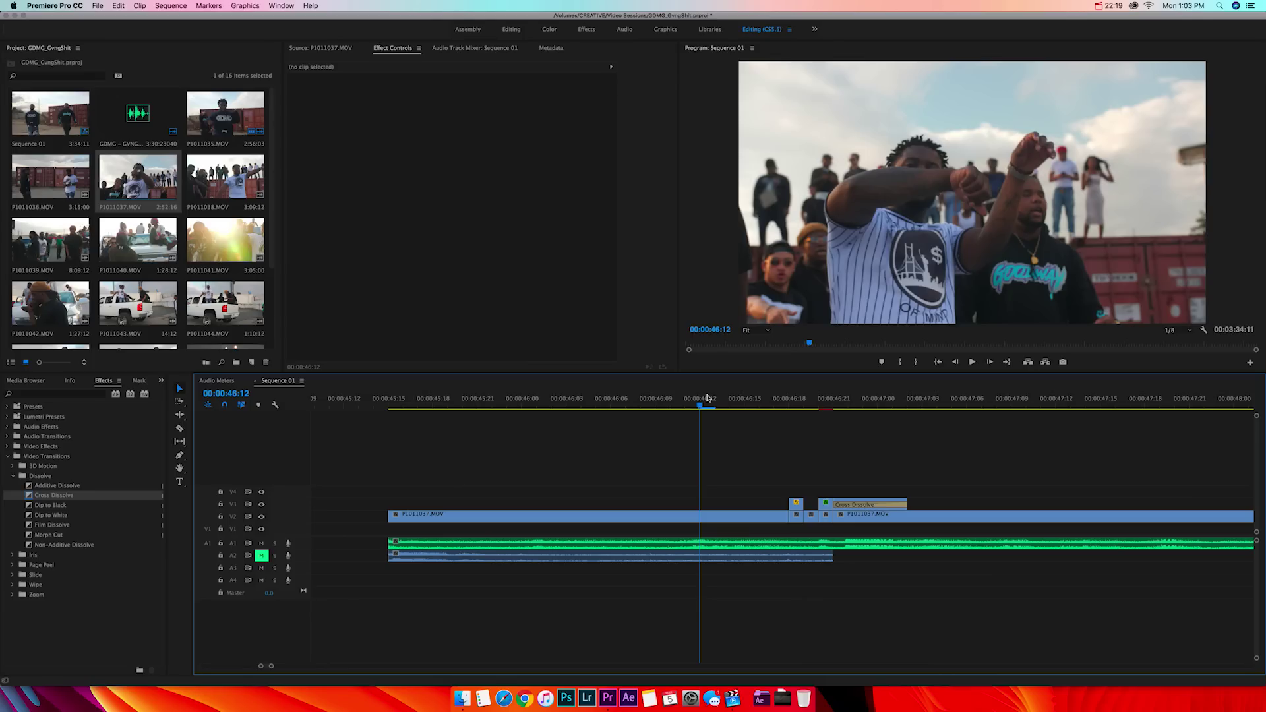
pyautogui.press('space')
pyautogui.click(709, 398)
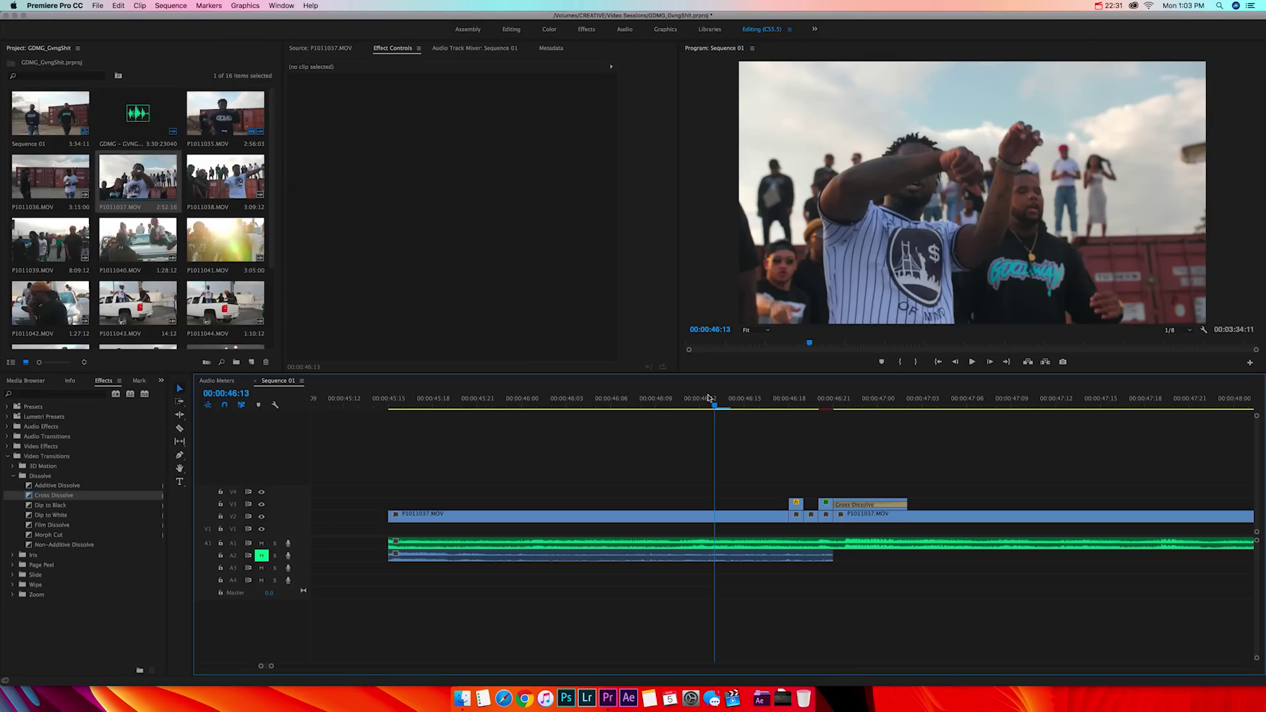
pyautogui.press('space')
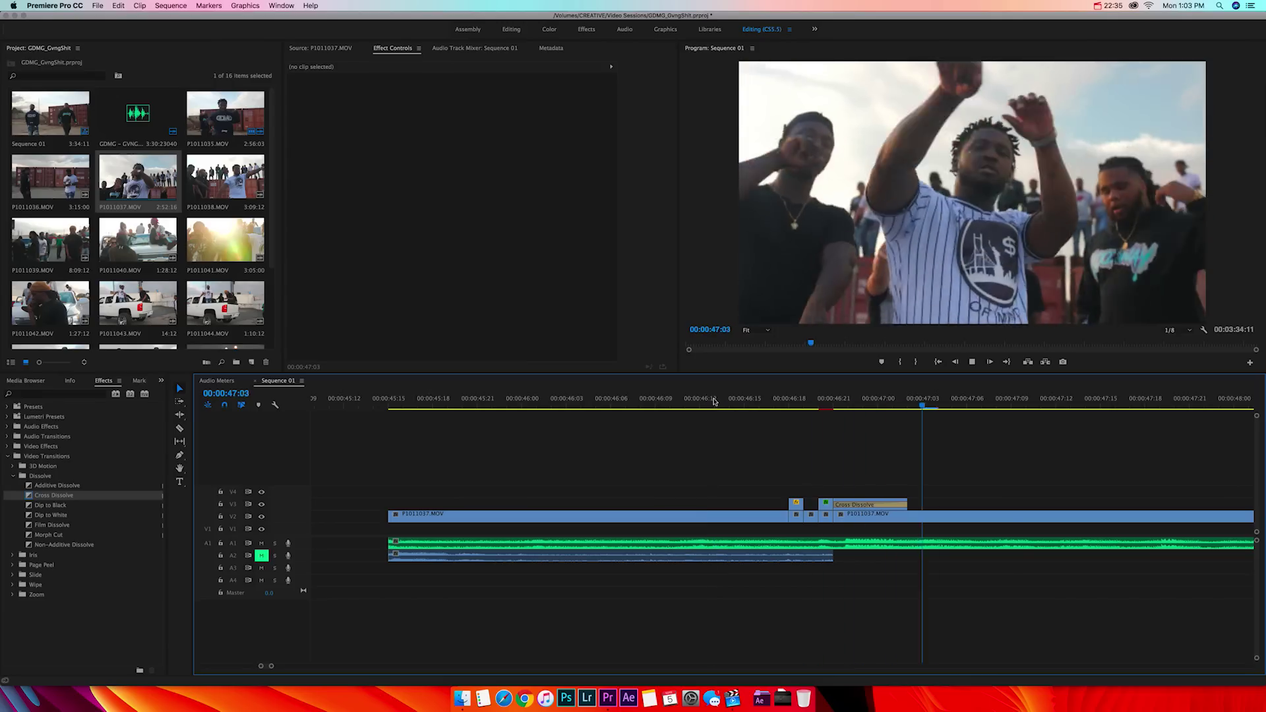
pyautogui.press('space')
pyautogui.click(714, 399)
pyautogui.press('space')
pyautogui.press('space')
pyautogui.click(714, 401)
pyautogui.press('space')
pyautogui.press('space')
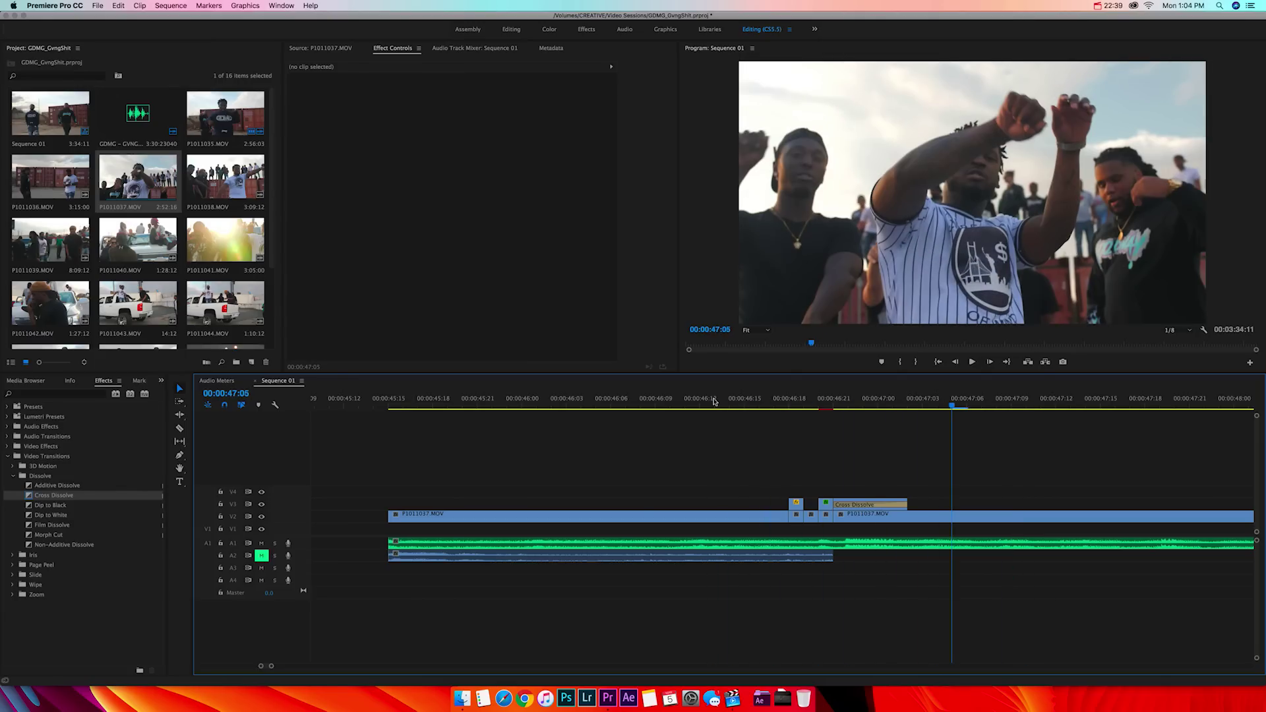
# Examine the blurred overlays within the surrounding edits of the sequence and place the playhead around 00:00:46:12
pyautogui.press('-')
pyautogui.press('-')
pyautogui.press('-')
pyautogui.press('-')
pyautogui.press('-')
pyautogui.press('=')
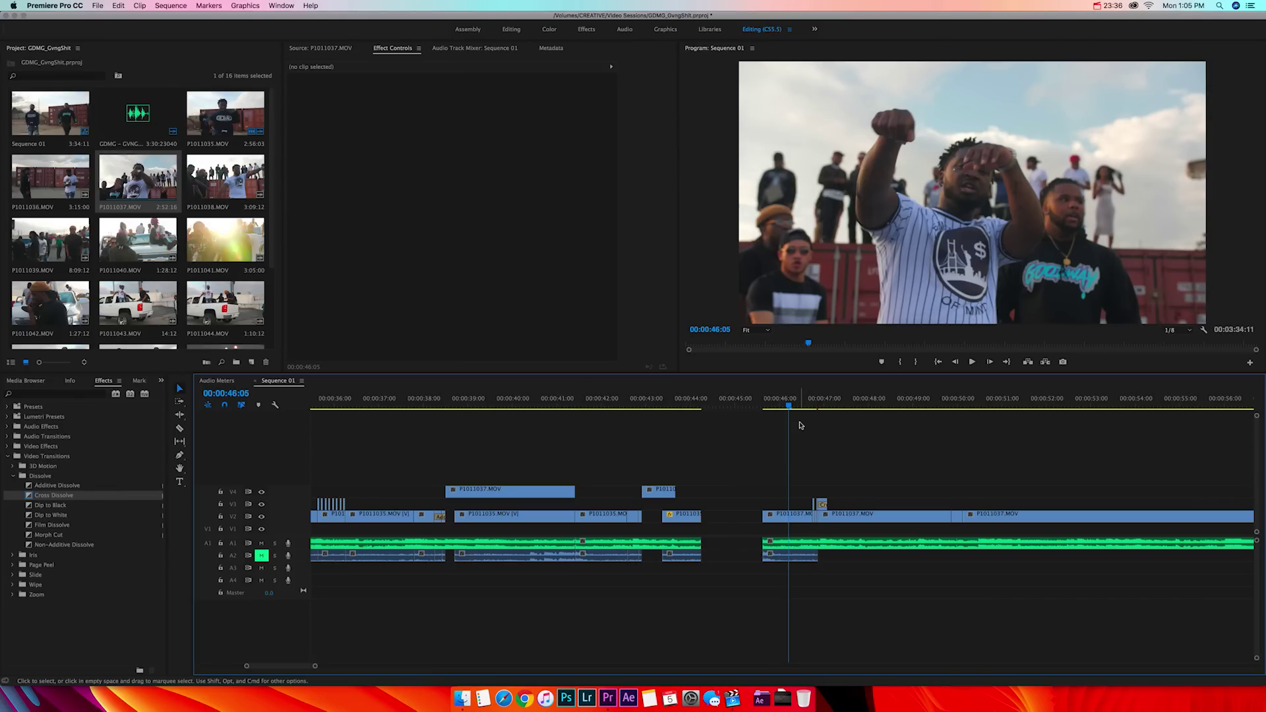
pyautogui.press('-')
pyautogui.press('=')
pyautogui.press('=')
pyautogui.press('-')
pyautogui.moveTo(801, 405); pyautogui.dragTo(796, 408)
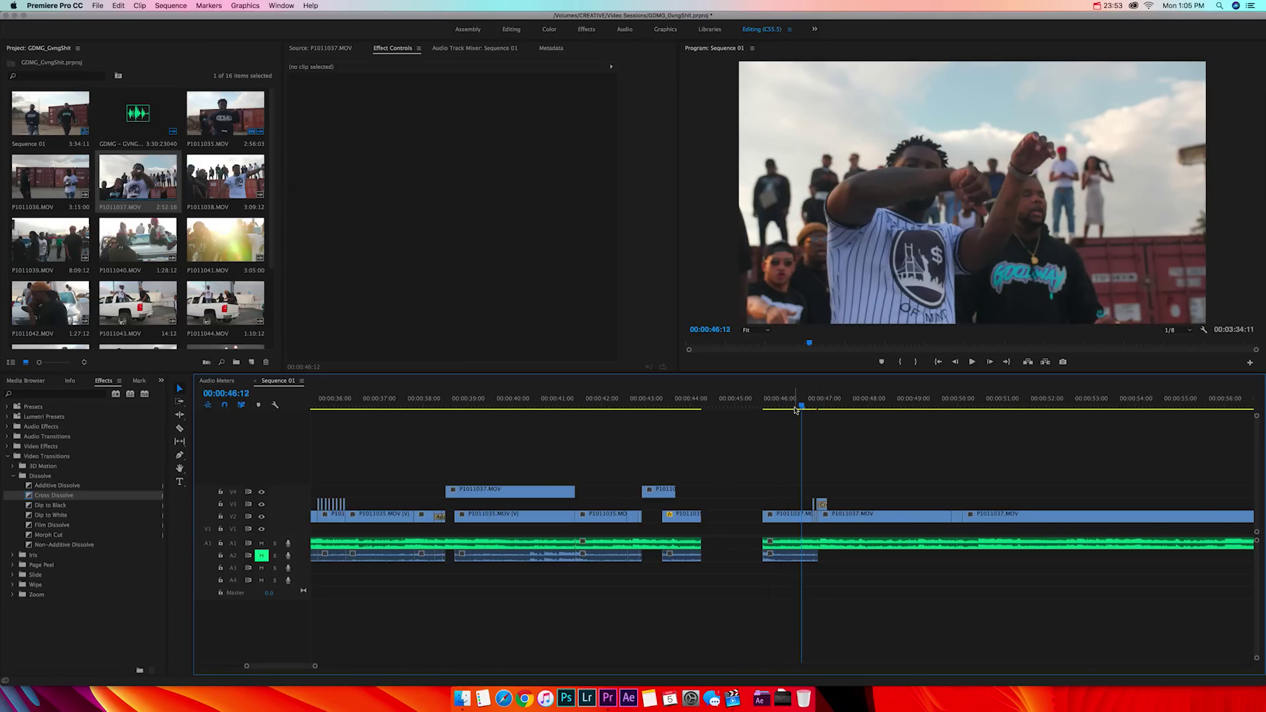